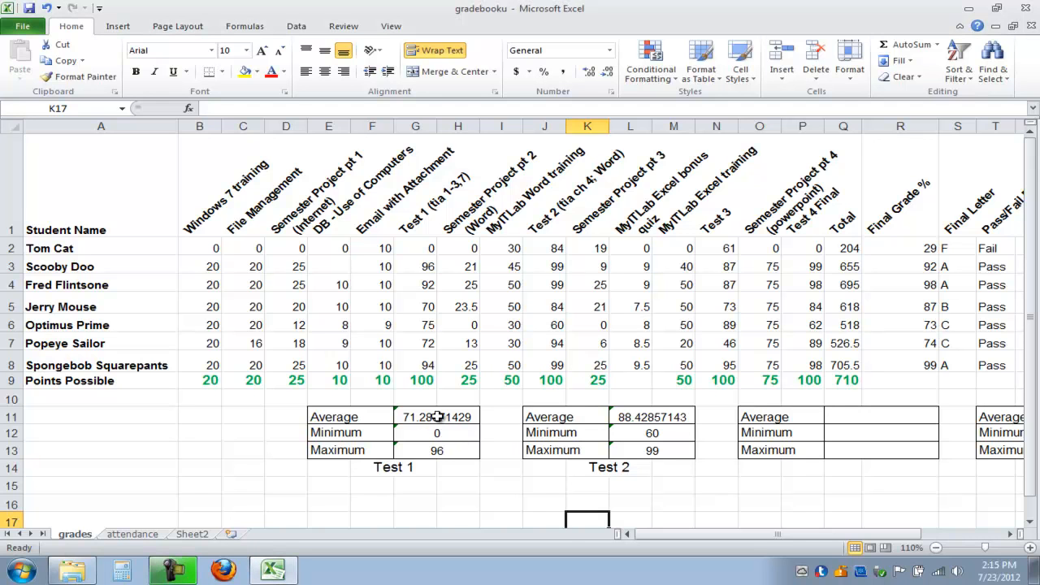
Reduce the decimals of the Test 1 average in G11 until it displays as a whole number.
click(433, 417)
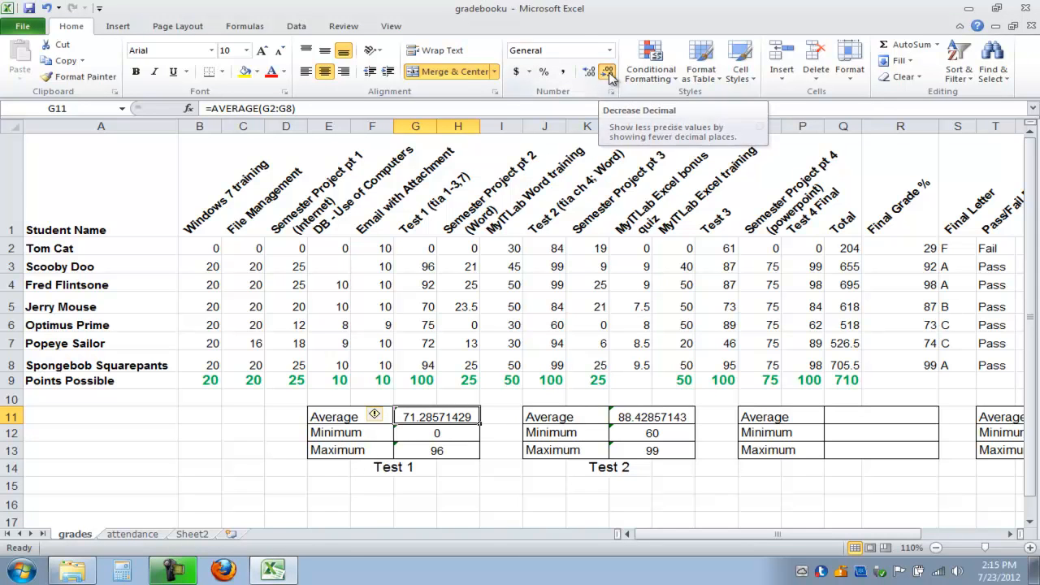
click(609, 72)
click(609, 71)
click(608, 71)
click(608, 72)
click(608, 71)
click(609, 71)
click(609, 71)
click(609, 72)
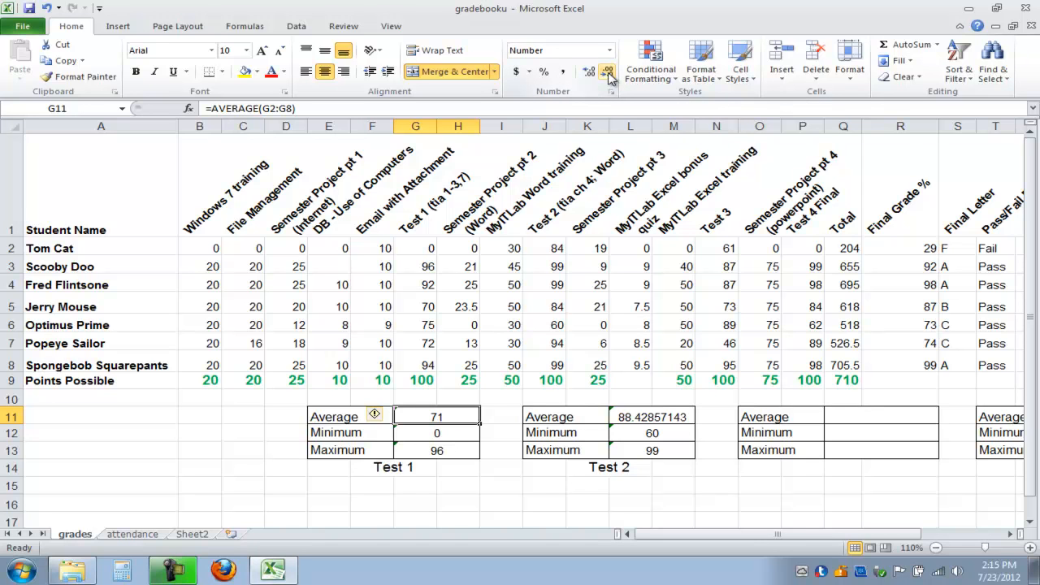
Show the Test 2 average in L11 without any decimal places.
click(670, 417)
click(609, 71)
click(608, 71)
click(608, 71)
click(609, 72)
click(609, 72)
click(609, 71)
click(609, 71)
click(609, 72)
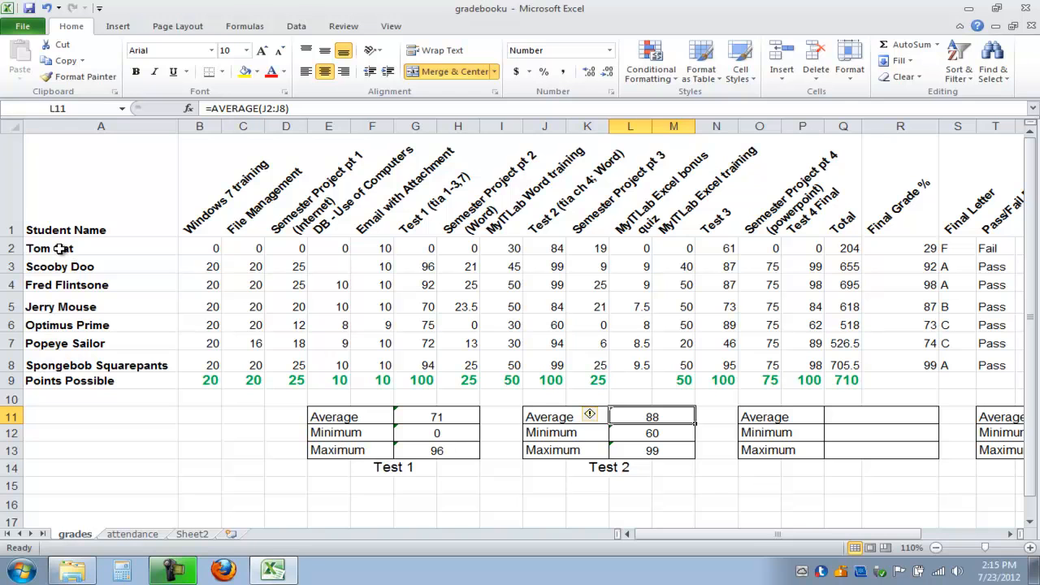
Format the labels in A2:A9 with the Baskerville Old Face font and the standard Green font colour.
drag(60, 249, 71, 380)
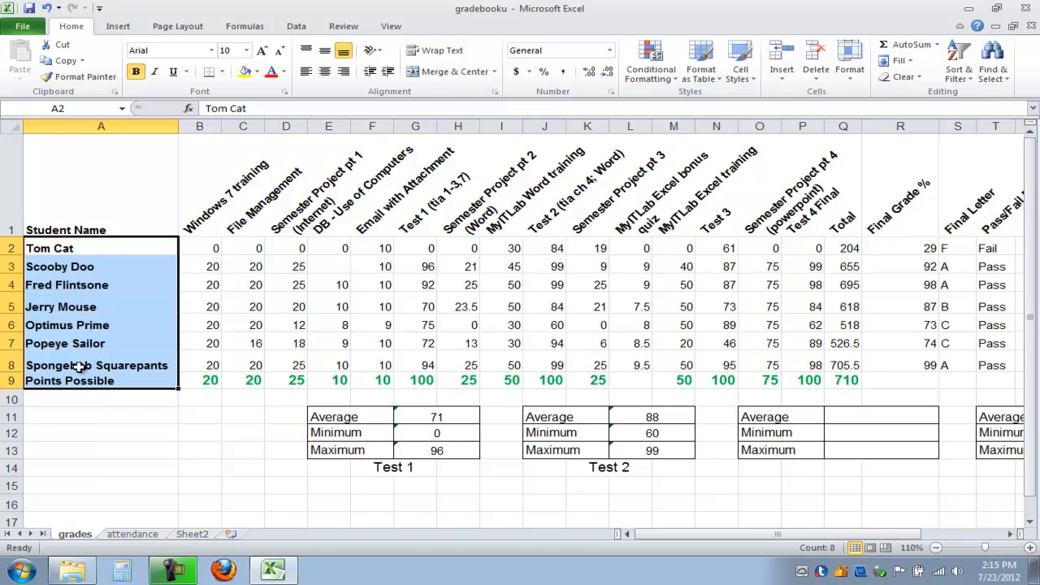
click(211, 51)
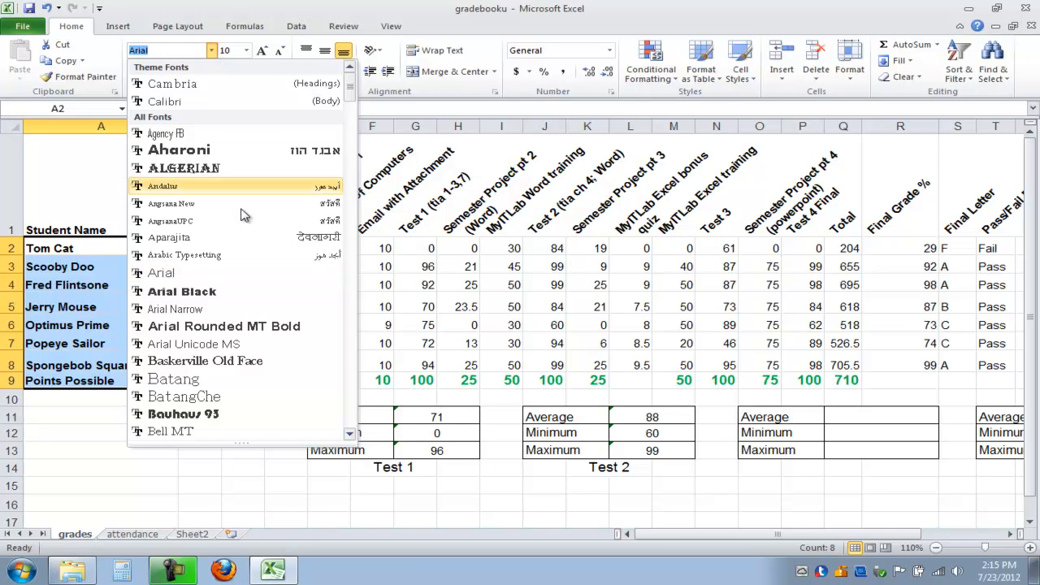
click(230, 365)
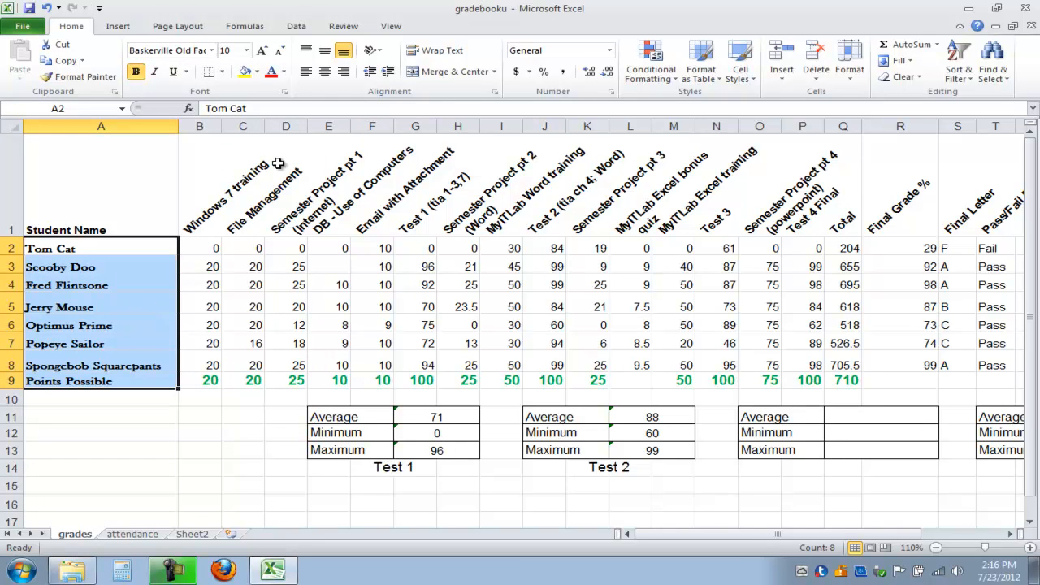
click(285, 73)
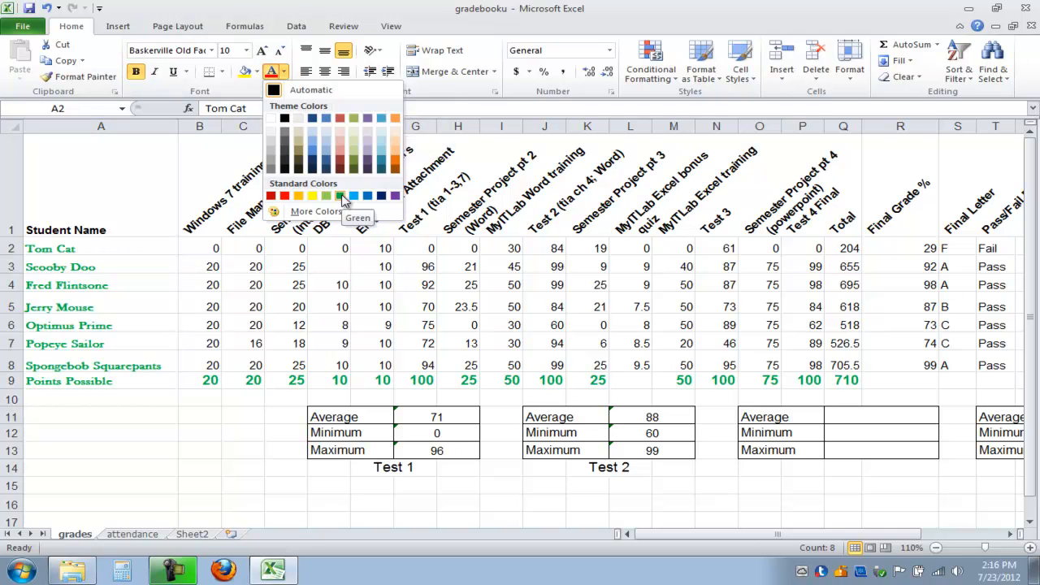
click(340, 197)
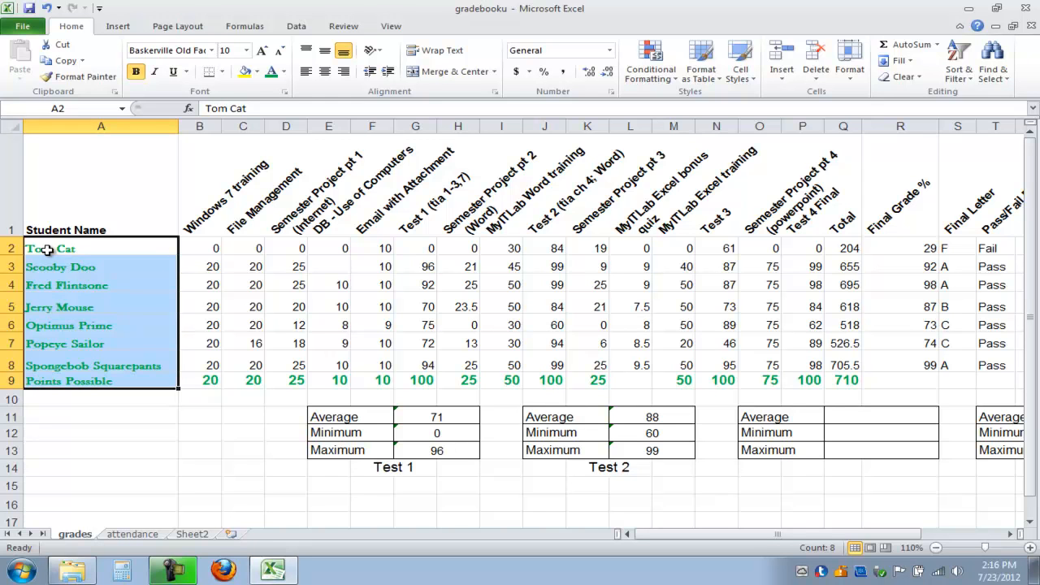
Shade alternate student rows 2, 4, 6 and 8 from column A through T with a light red theme fill.
drag(45, 250, 1000, 250)
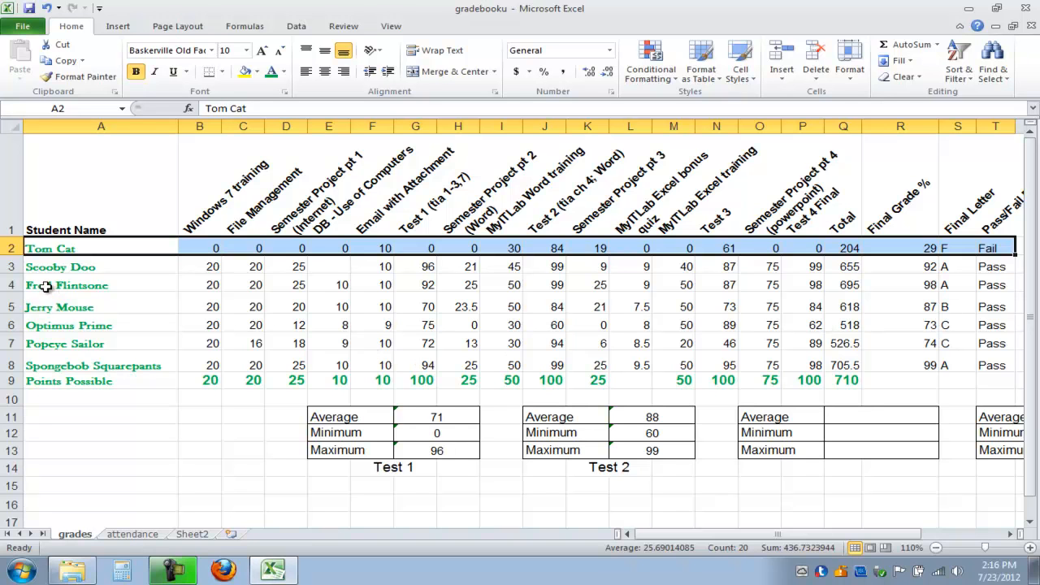
drag(50, 289, 994, 285)
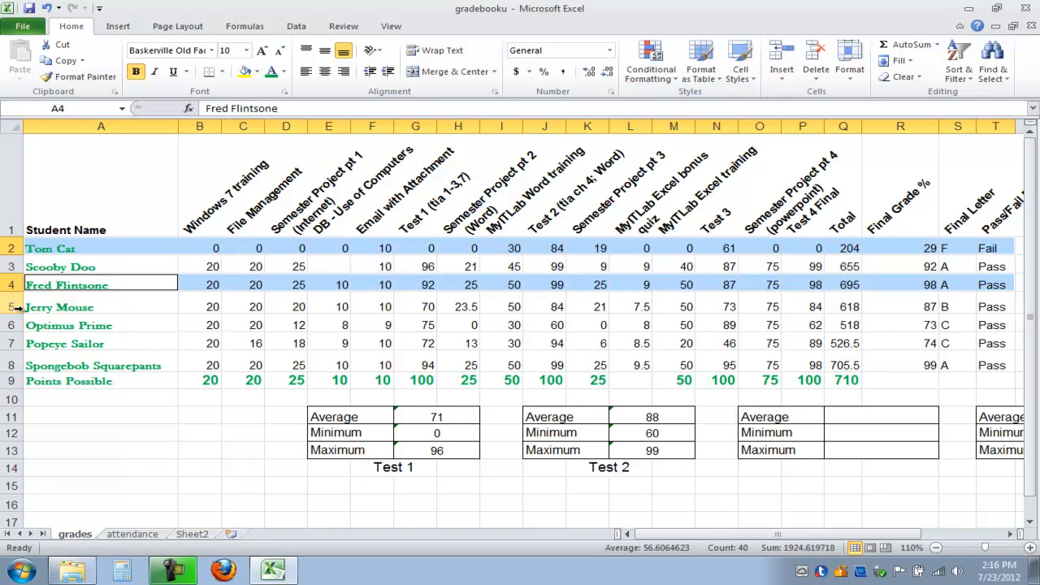
ctrl+click(39, 326)
drag(142, 330, 623, 343)
drag(745, 332, 993, 328)
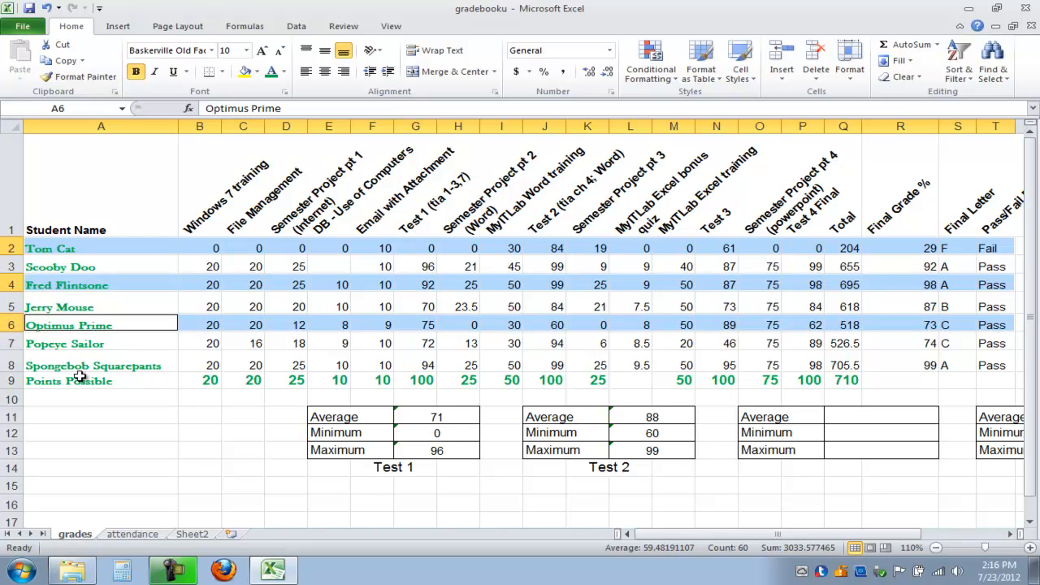
drag(48, 367, 989, 369)
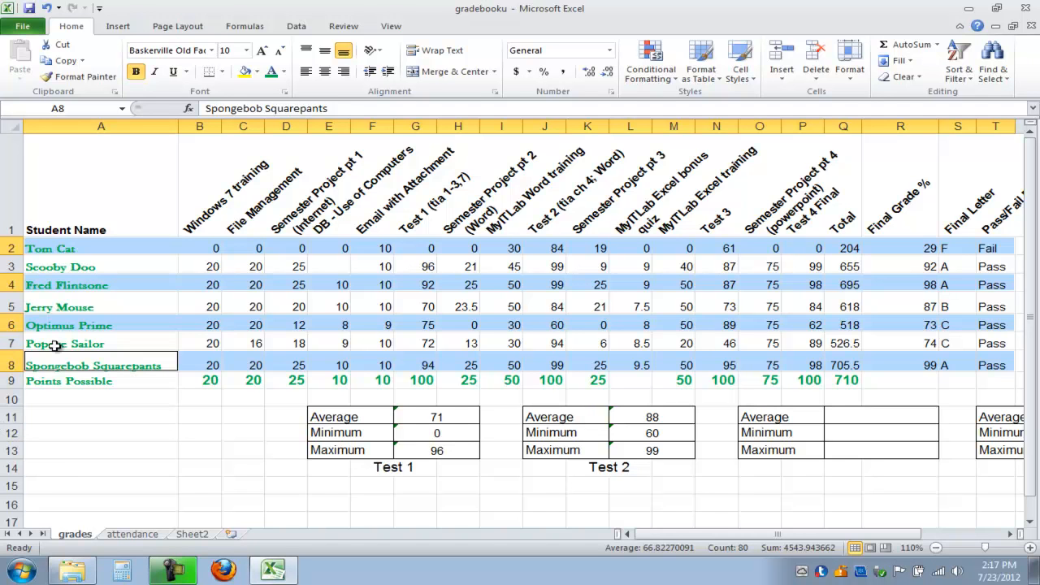
click(257, 75)
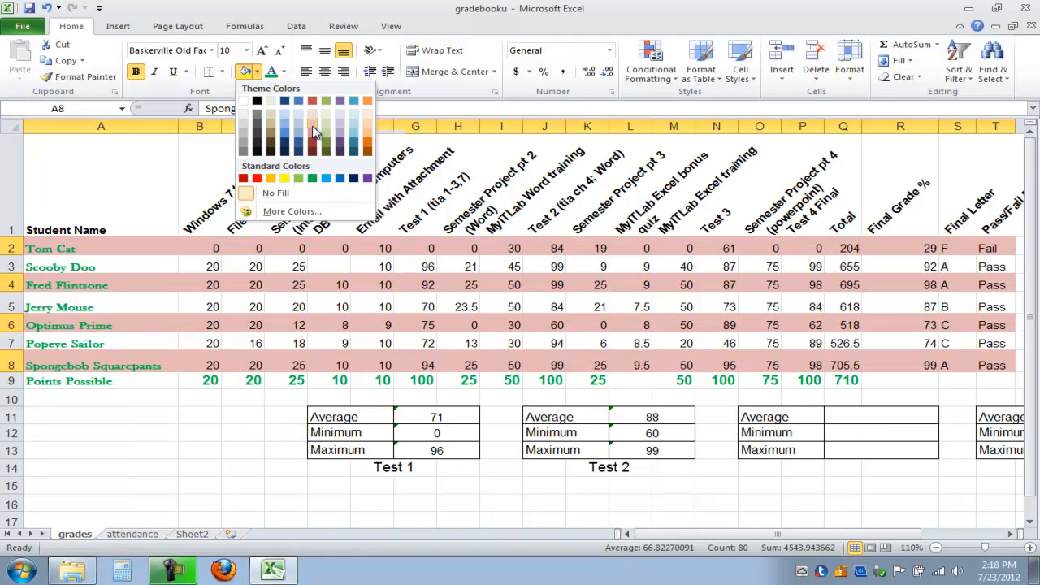
click(316, 133)
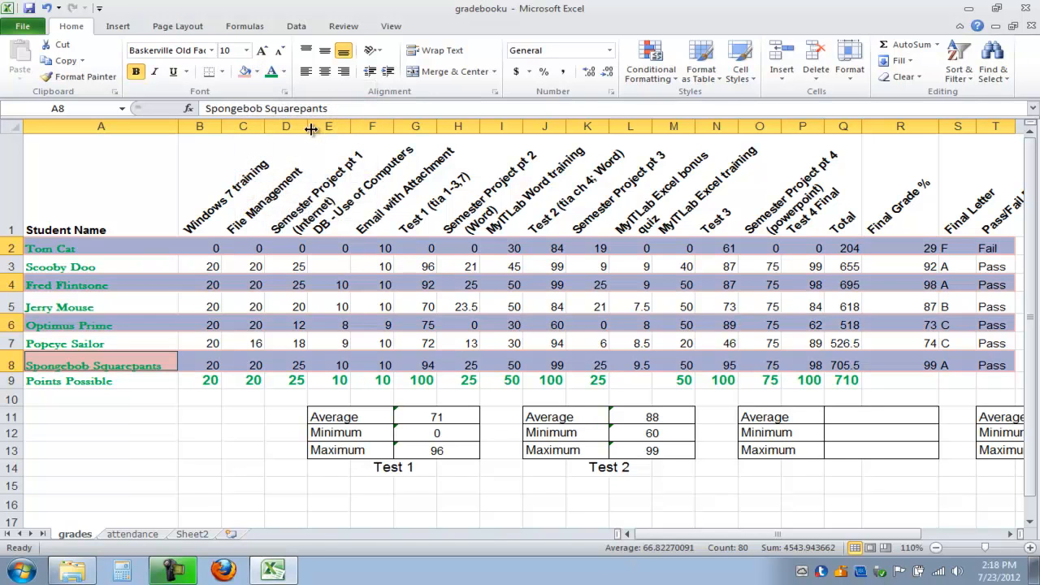
click(567, 518)
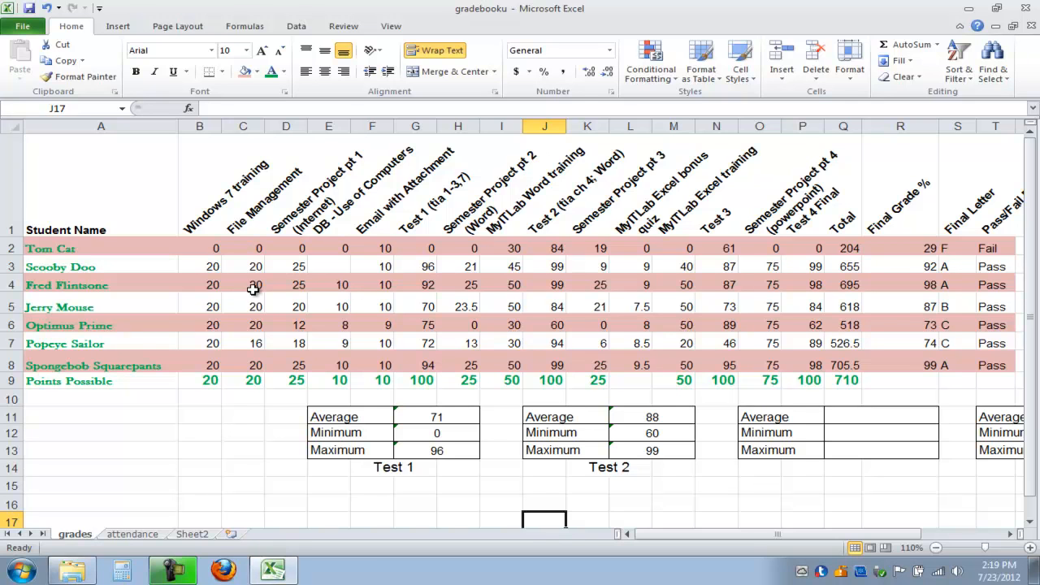
Freeze the panes at cell B2 so the heading row and the student name column stay fixed.
click(391, 27)
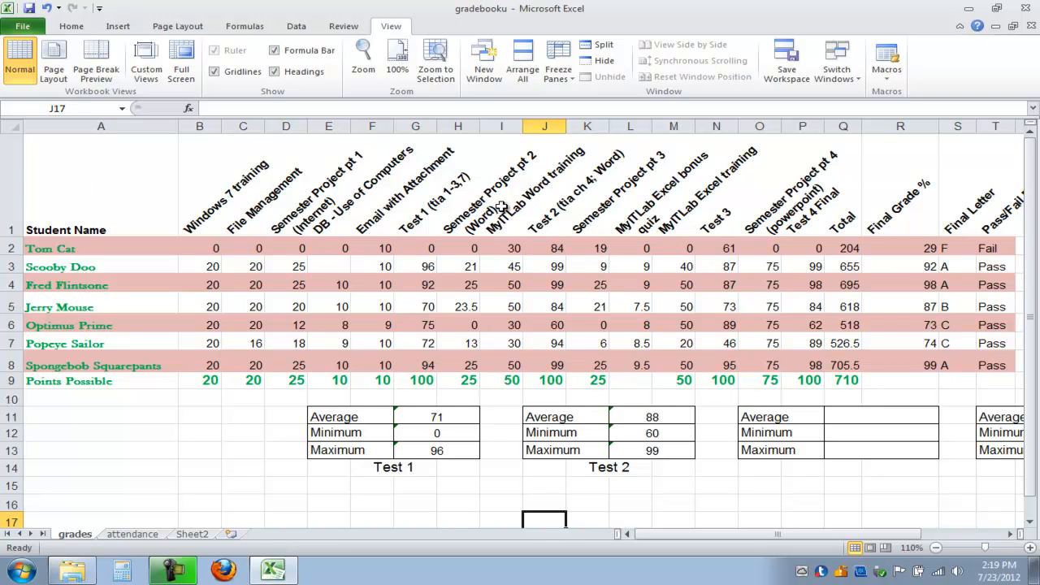
click(195, 248)
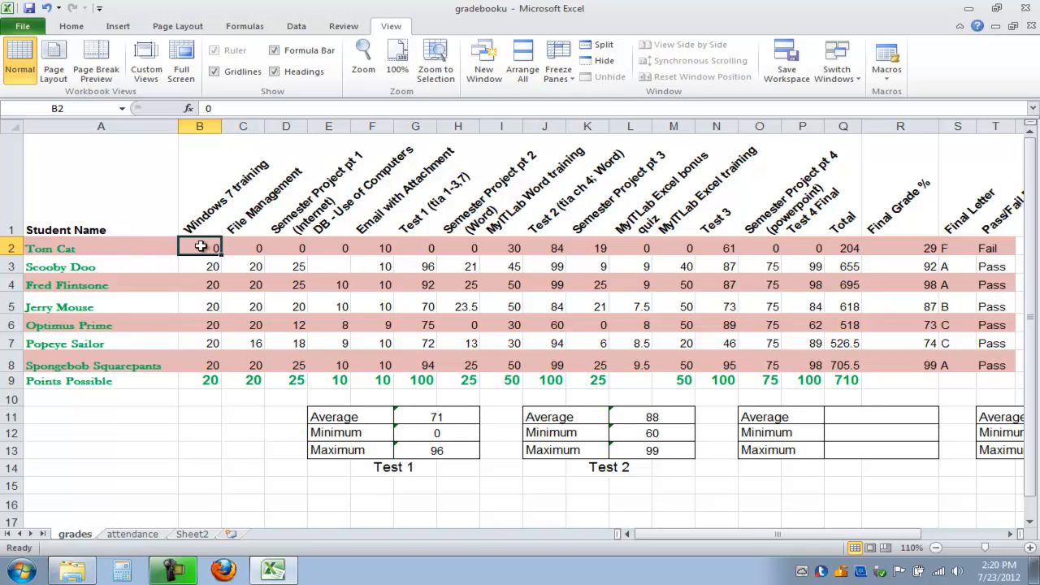
click(570, 79)
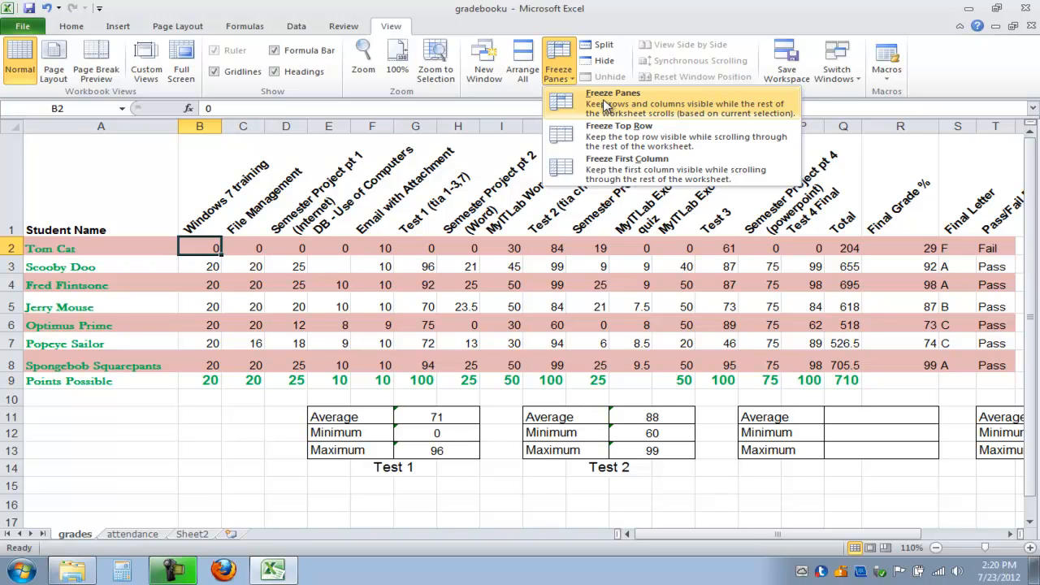
click(603, 99)
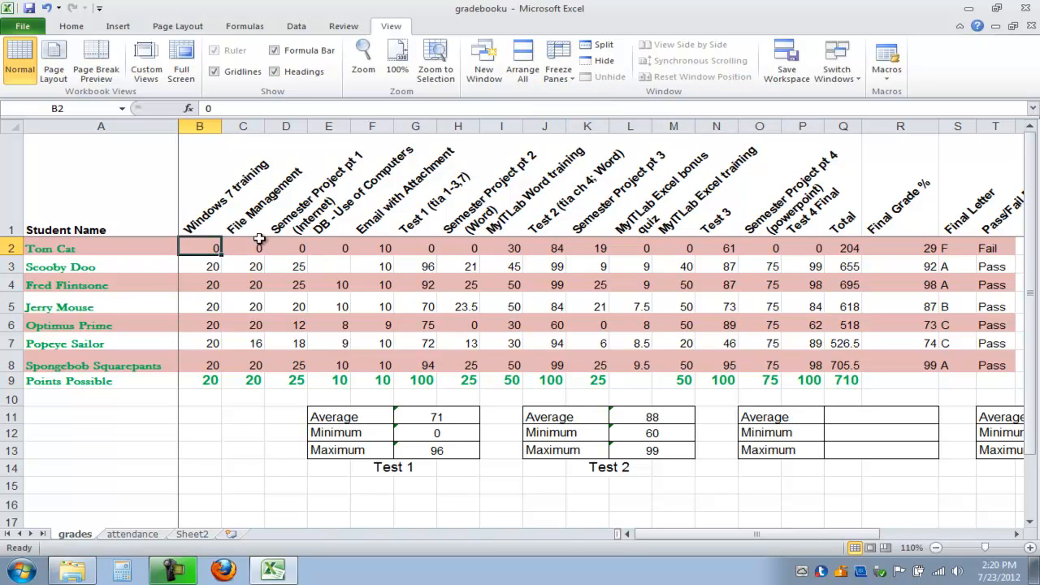
Check how the heading row and student name column behave while browsing the grades sheet across and down.
click(1018, 537)
click(1017, 537)
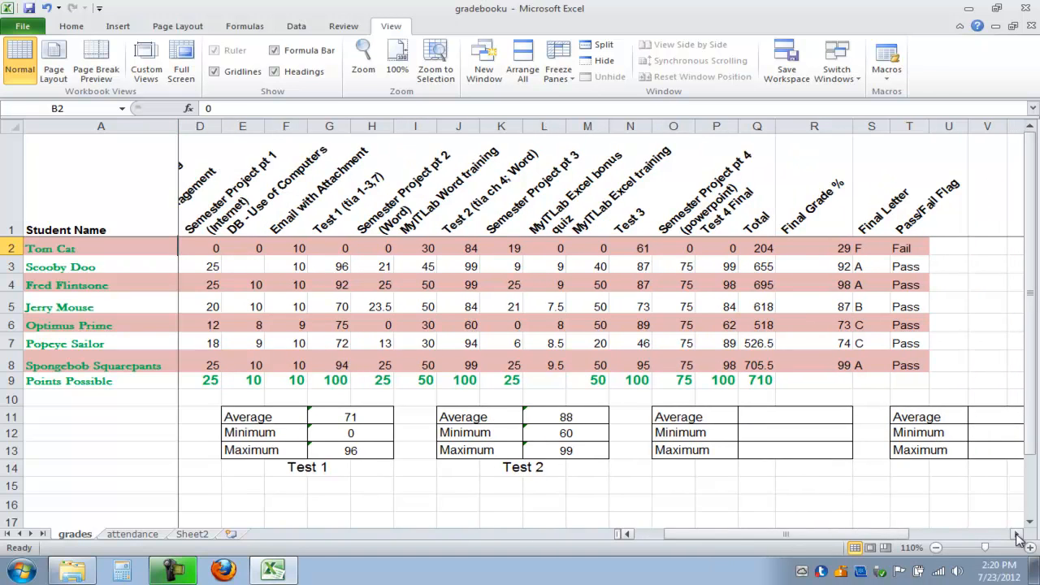
click(1017, 537)
click(1017, 537)
click(1017, 537)
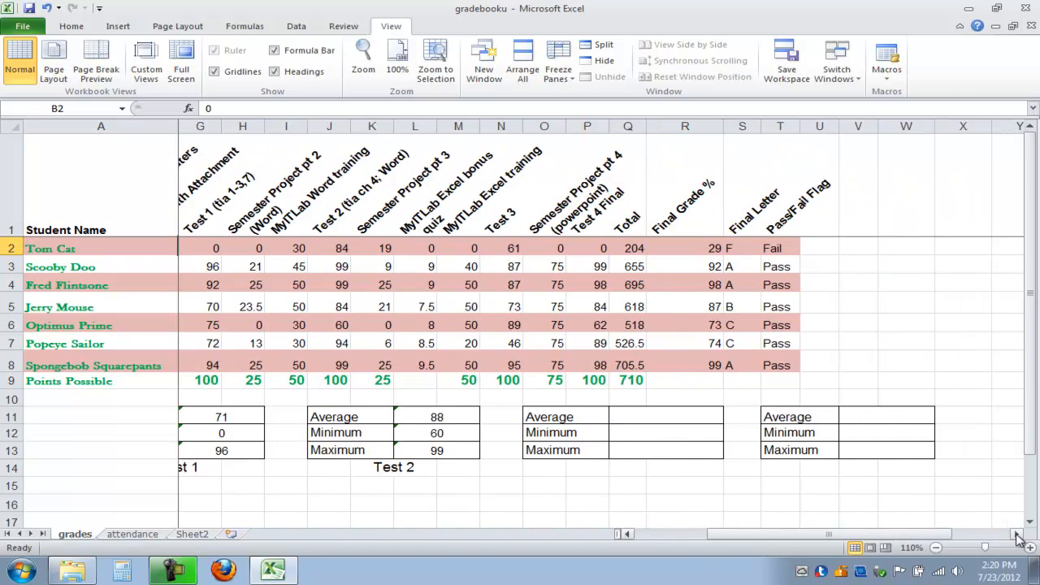
click(1018, 538)
drag(1017, 537, 1018, 538)
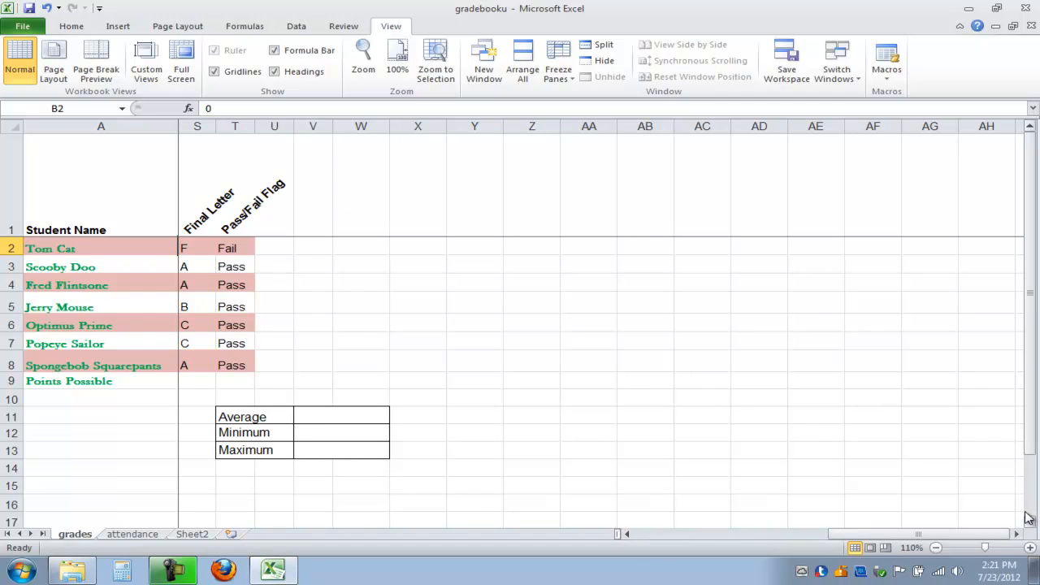
click(688, 536)
click(1030, 525)
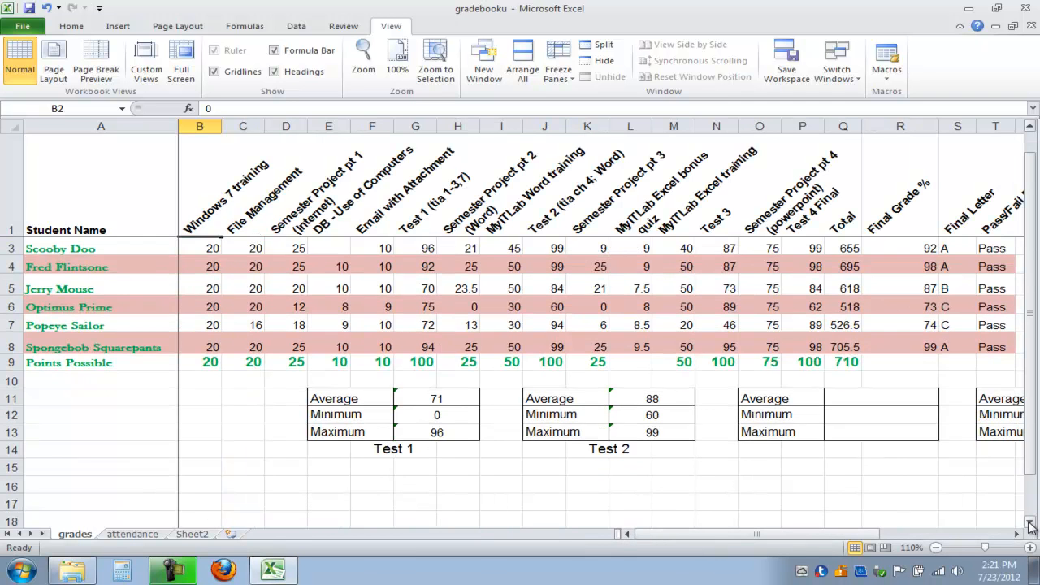
click(1029, 525)
click(1030, 525)
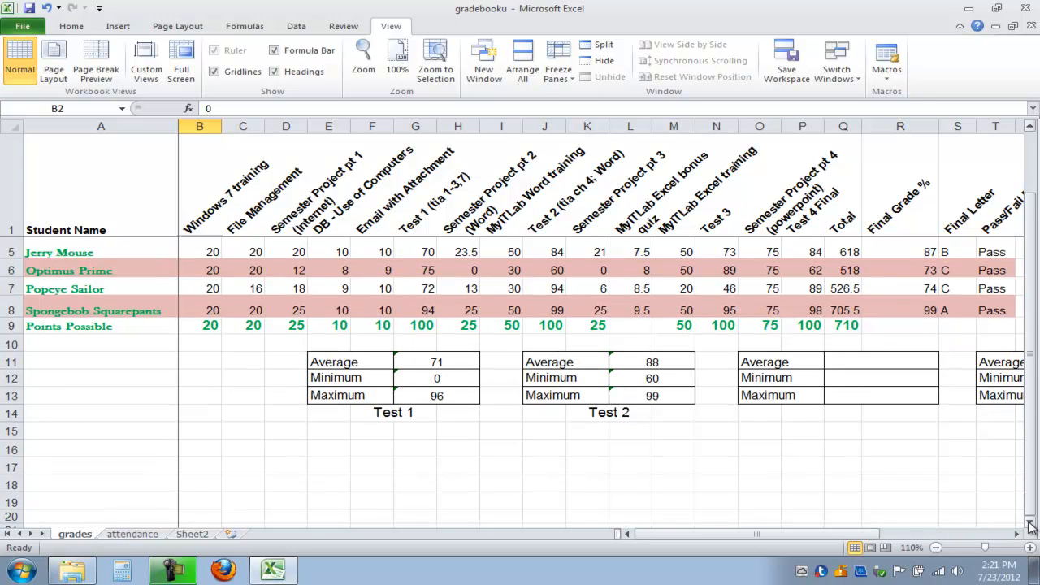
click(1030, 525)
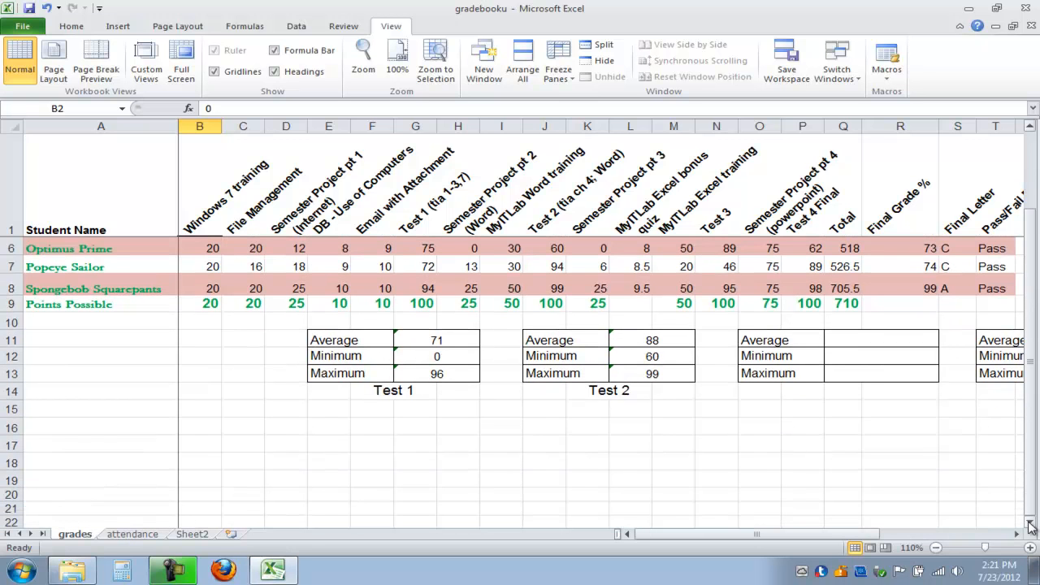
click(1030, 525)
click(1030, 525)
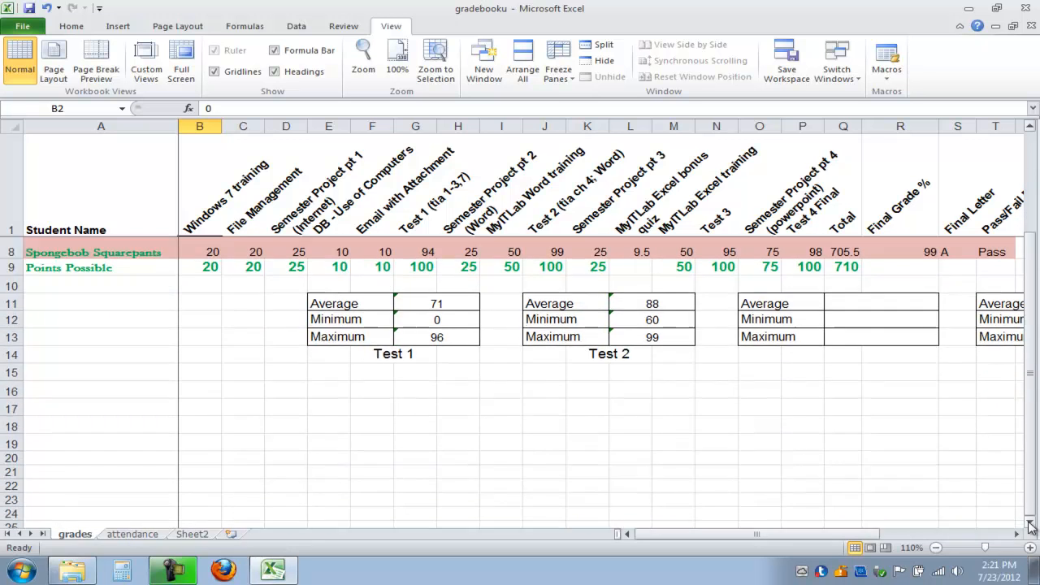
click(1030, 525)
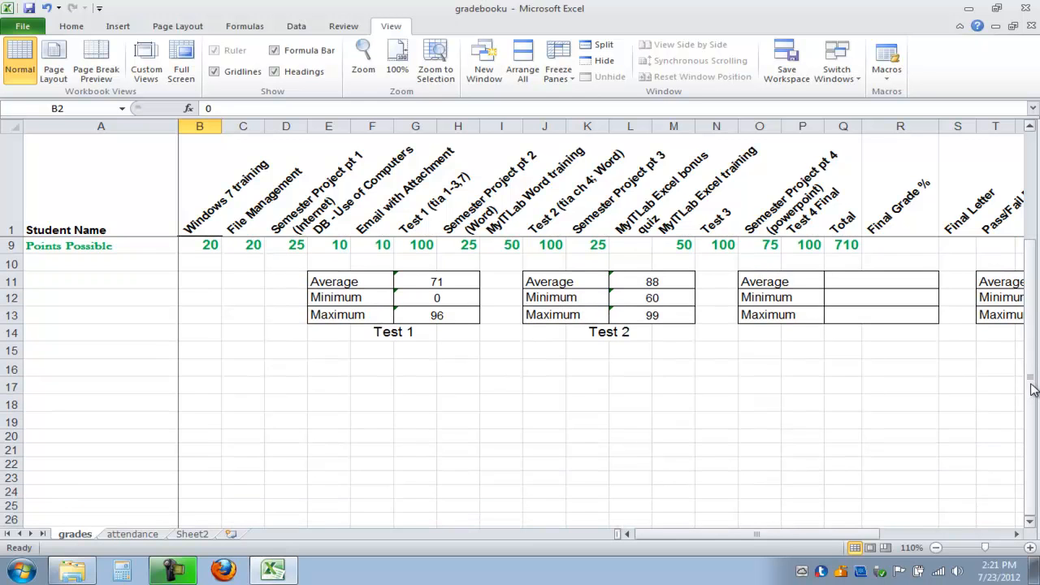
drag(1033, 388, 1034, 273)
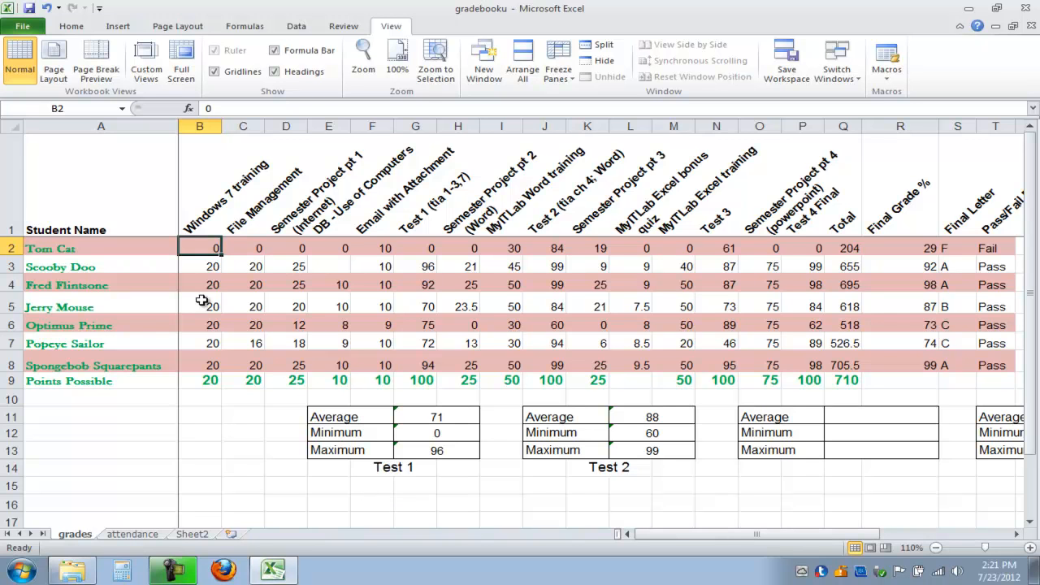
Unfreeze the panes on the grades sheet.
click(561, 63)
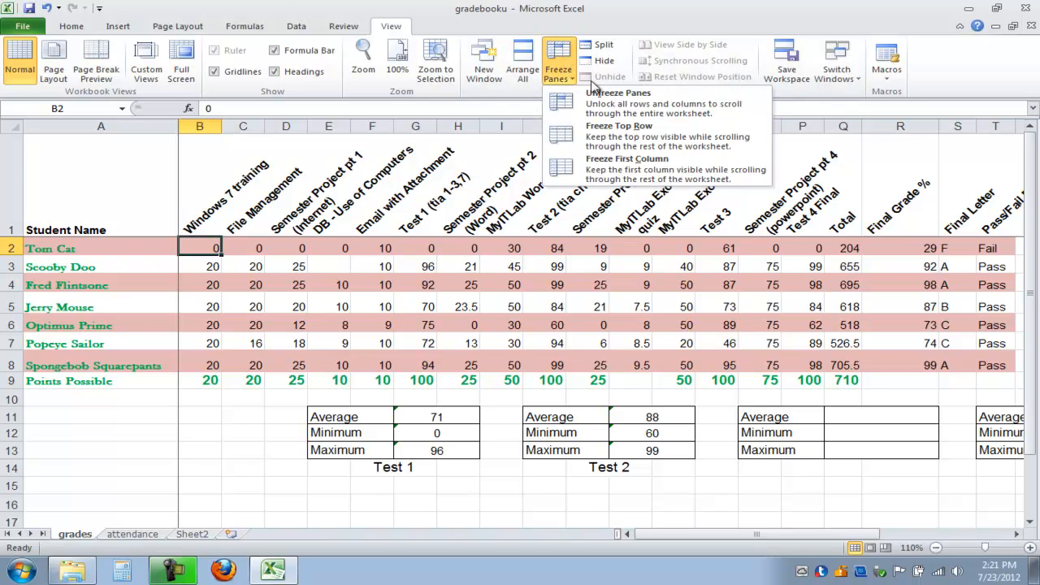
click(622, 109)
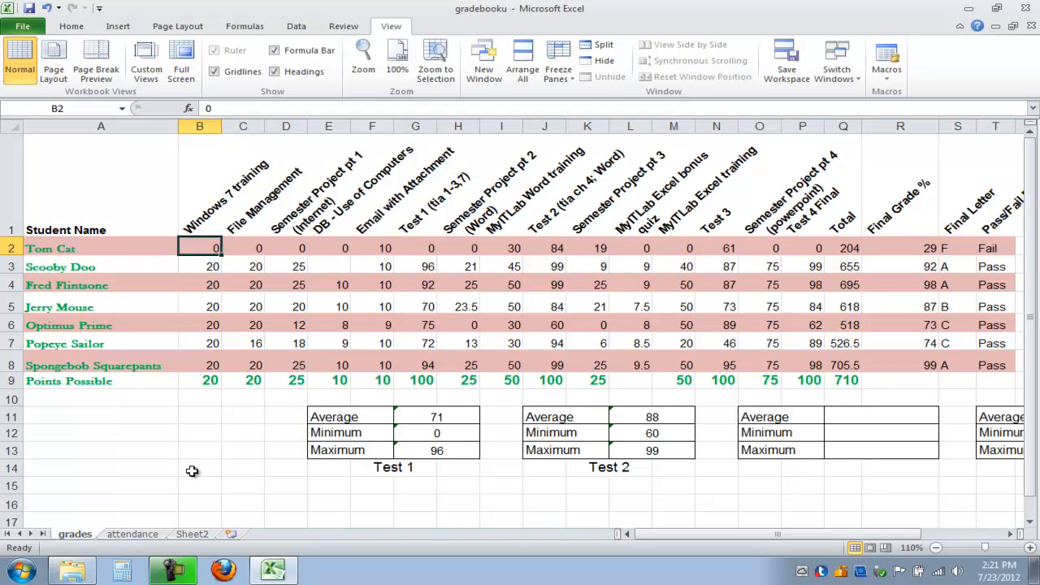
Examine the contents and font of the check mark cells B2 and C2 on the attendance sheet.
click(132, 535)
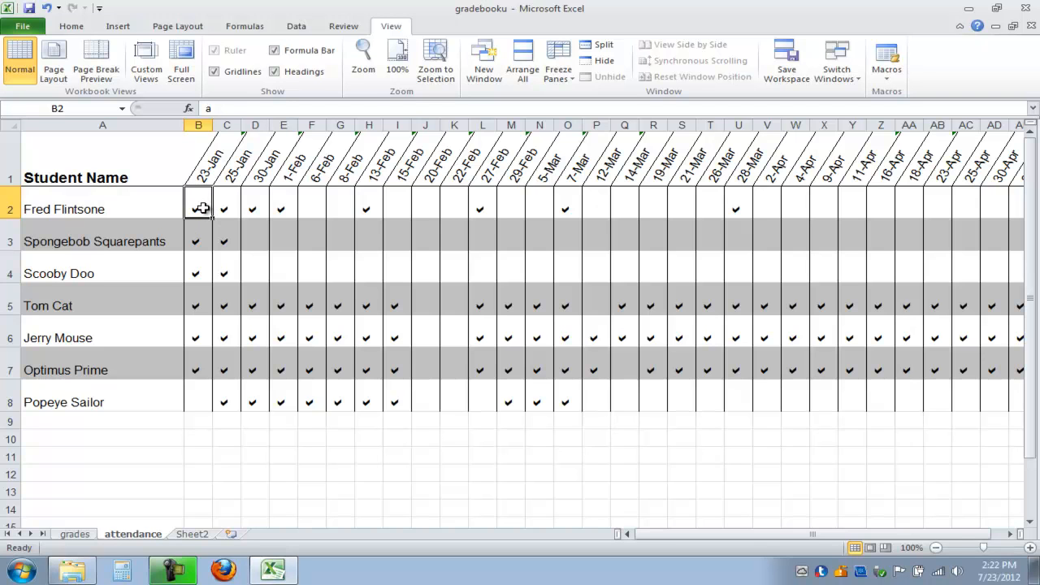
click(232, 207)
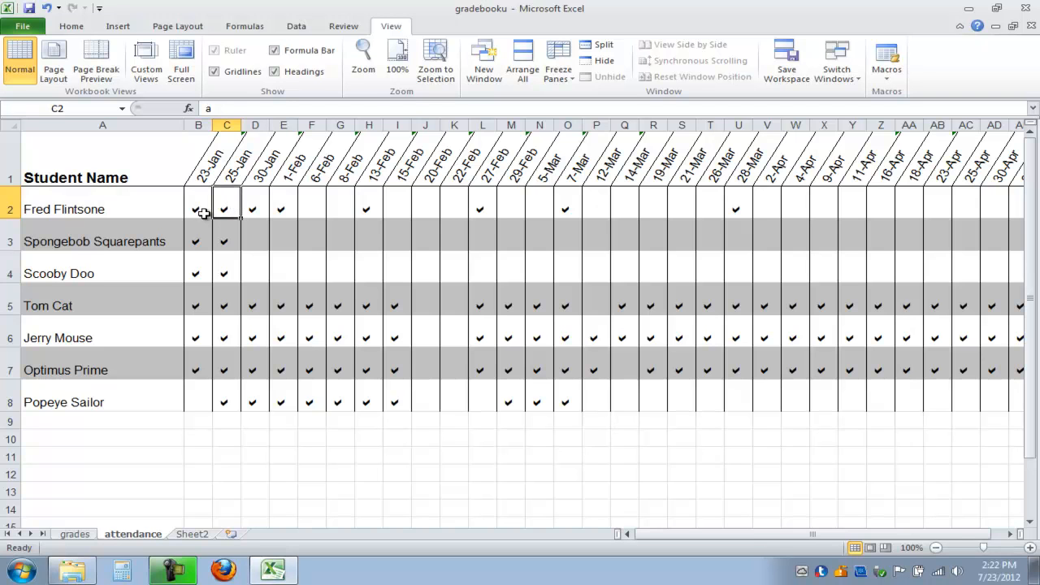
click(200, 207)
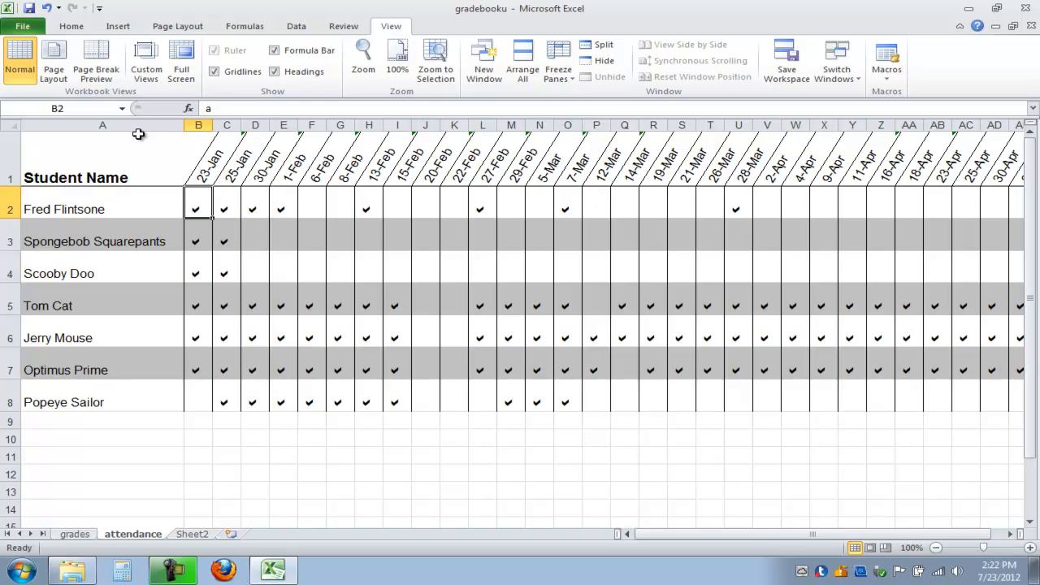
click(72, 26)
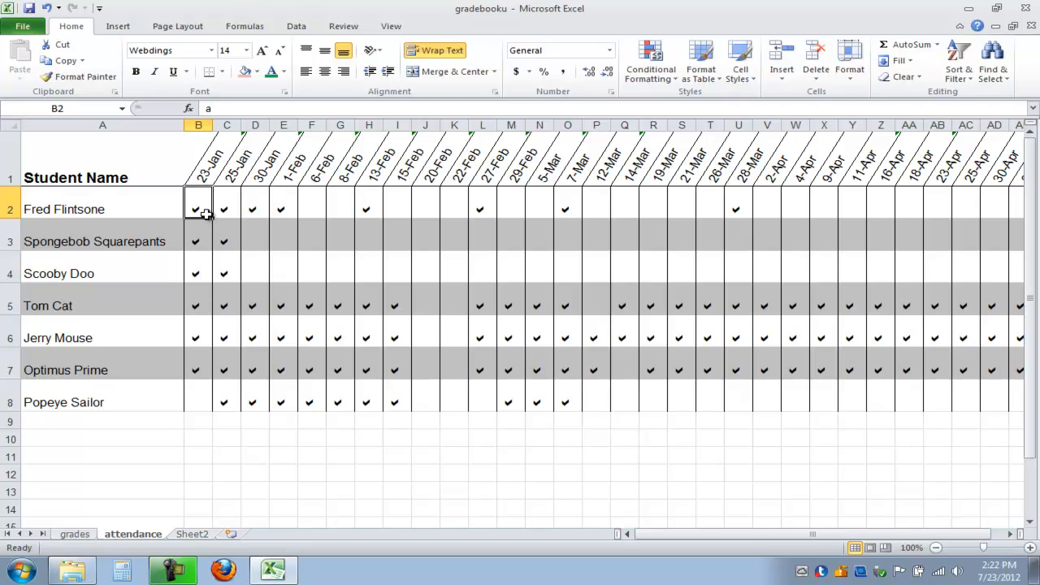
click(311, 474)
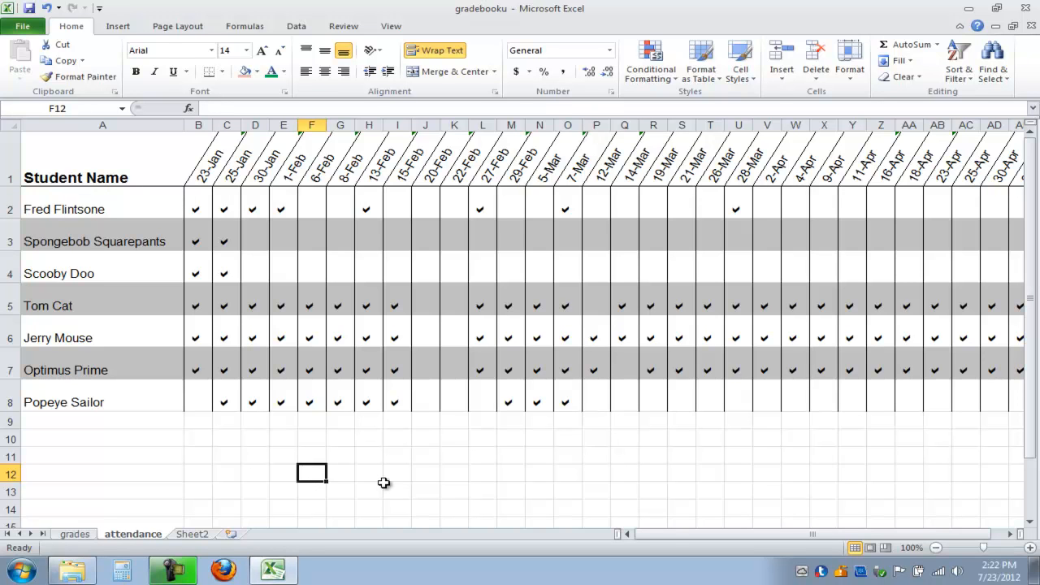
Enter the letter t in empty cell F12 below the attendance table.
click(1030, 549)
click(1030, 548)
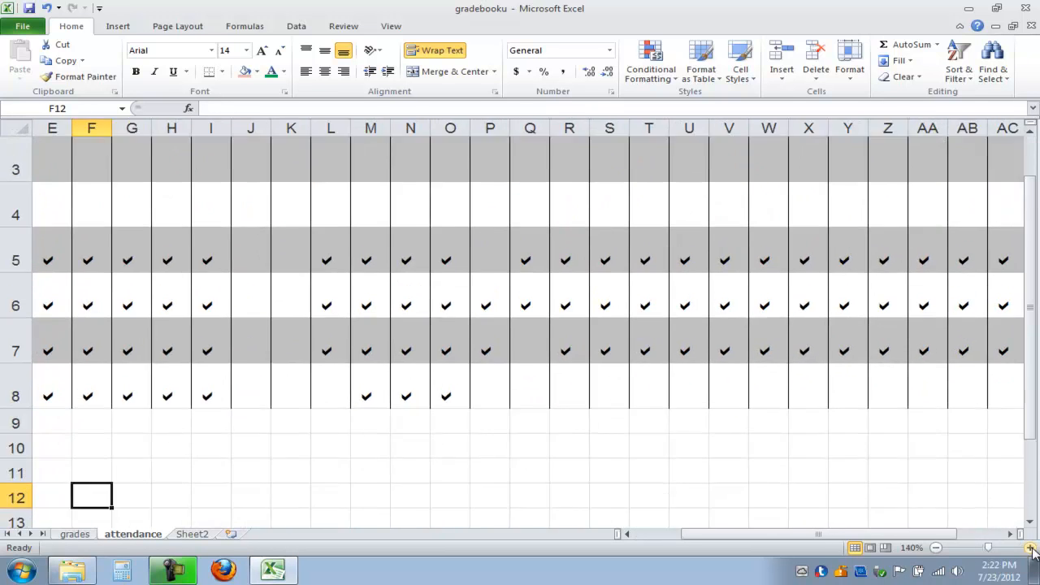
click(1030, 548)
click(1031, 548)
click(1030, 549)
click(1031, 549)
click(1030, 549)
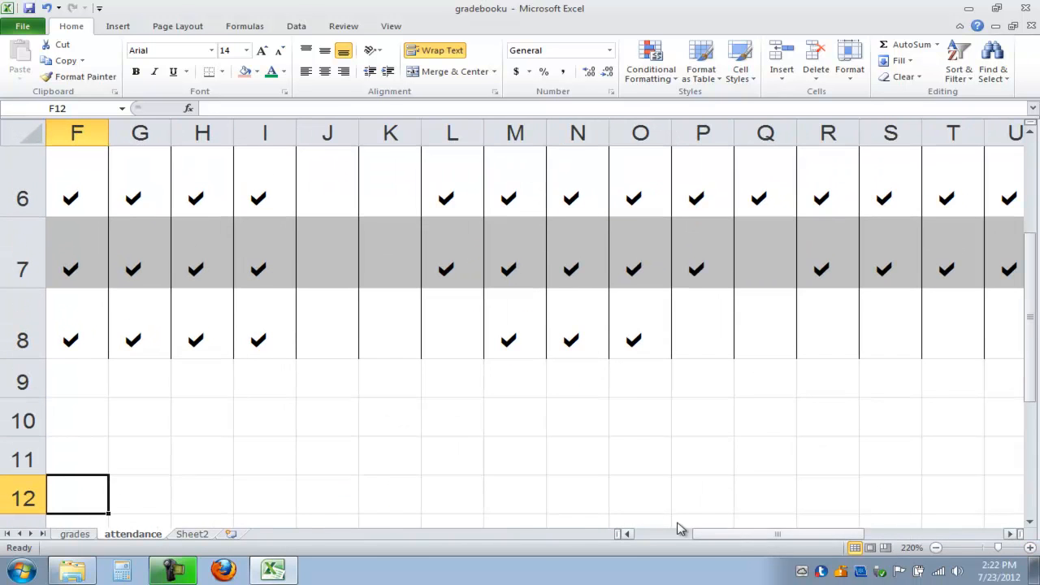
click(627, 534)
click(627, 534)
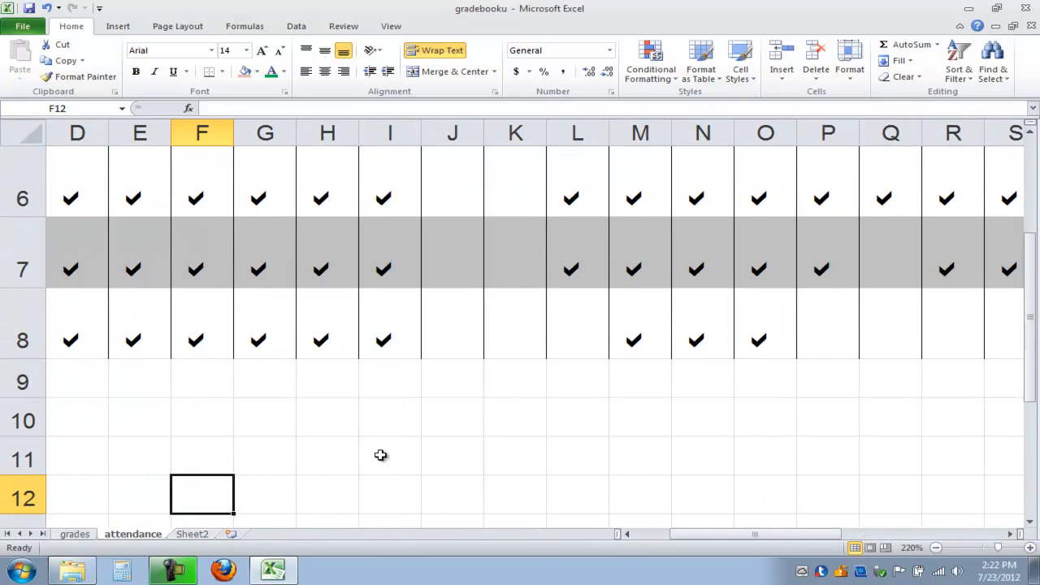
scroll(381, 455, down, 1)
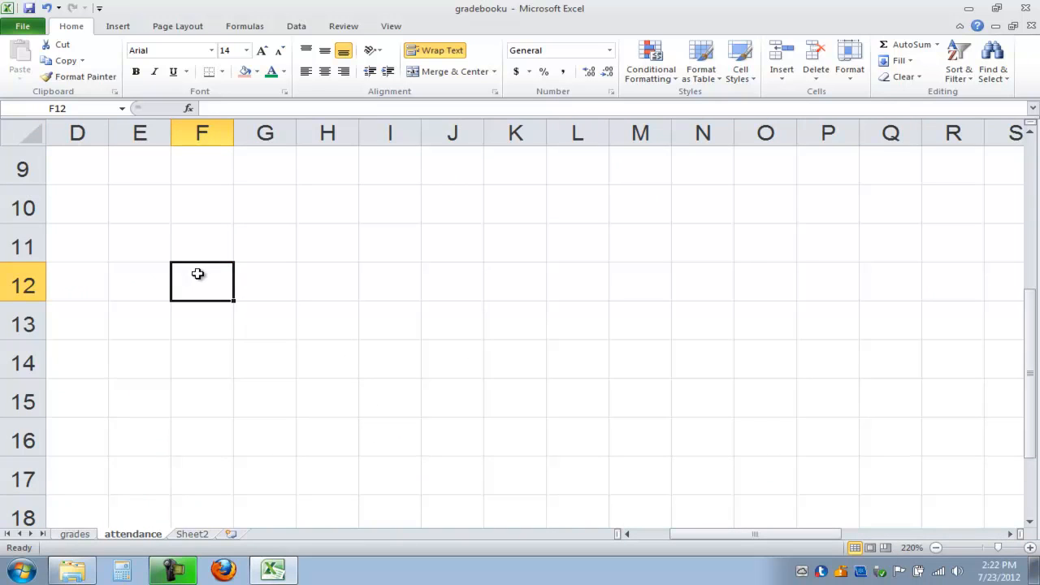
text(t)
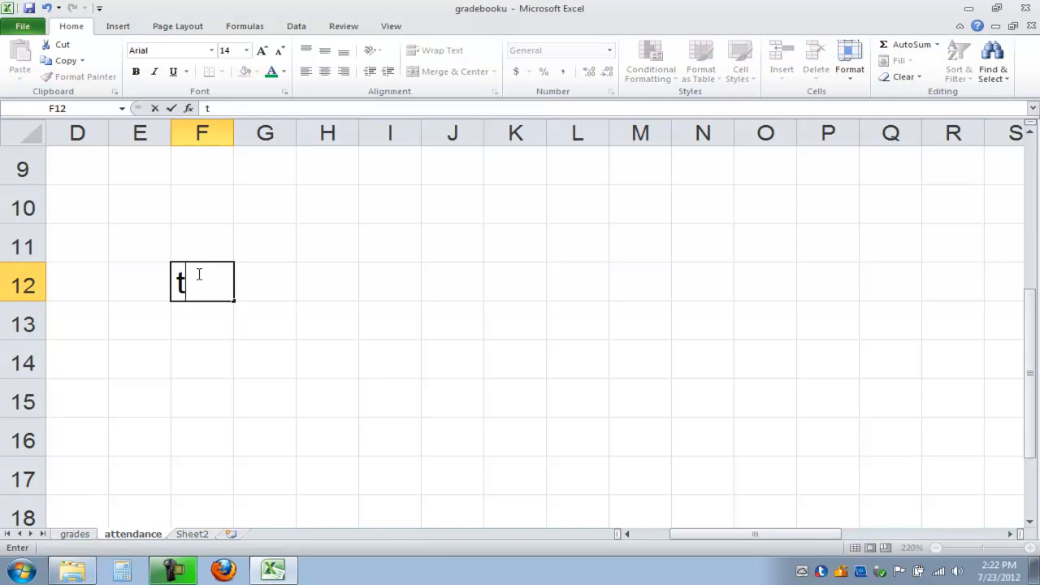
key(Return)
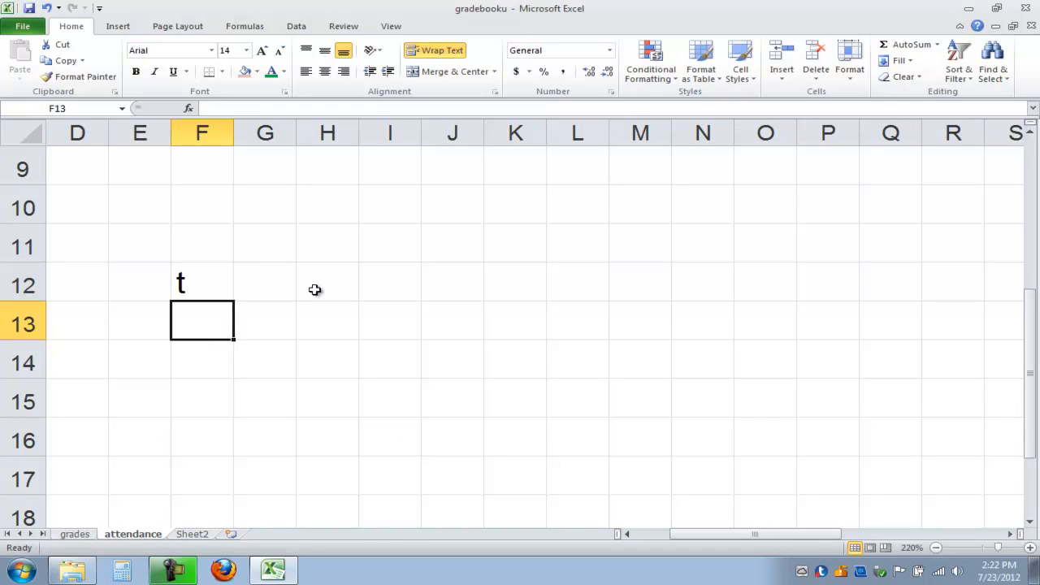
Change the font of cell F12 to Webdings.
click(209, 286)
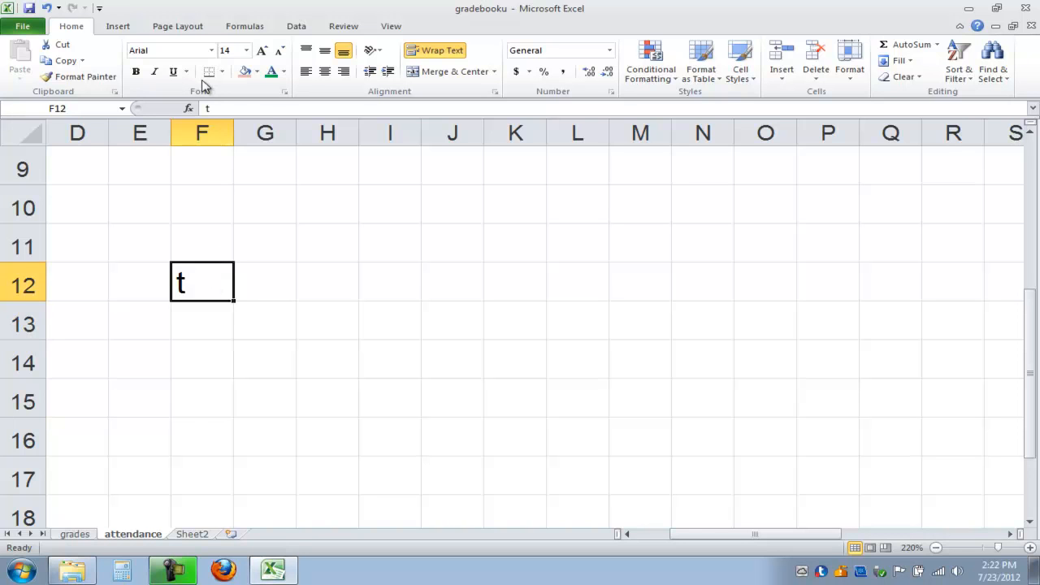
click(211, 50)
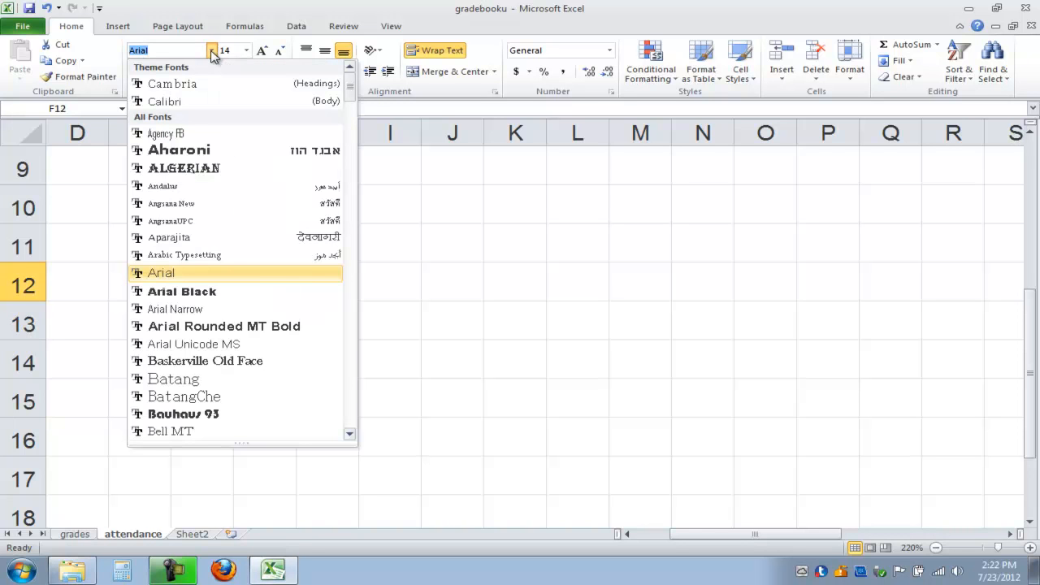
drag(349, 89, 351, 419)
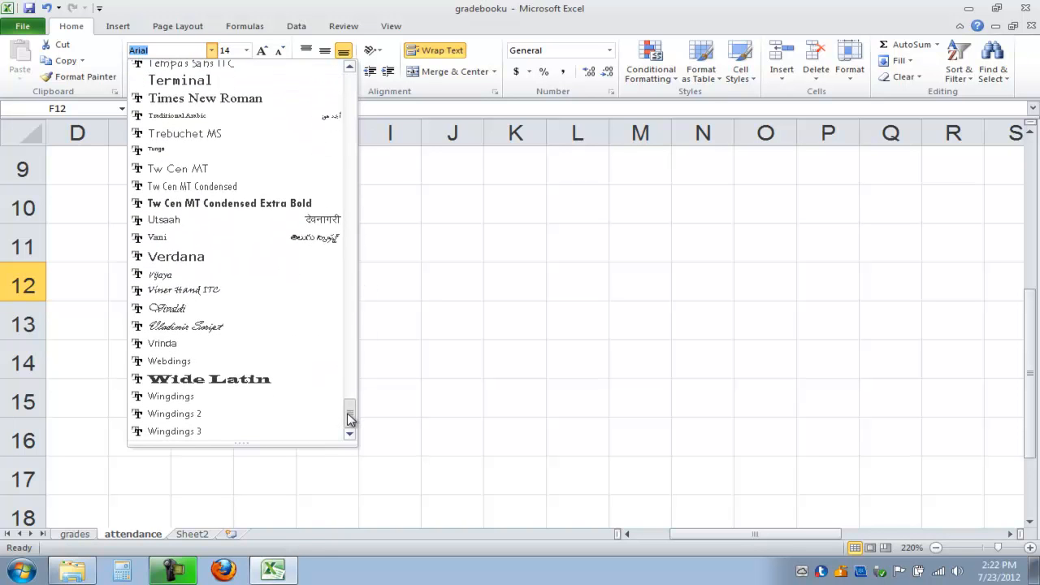
click(181, 366)
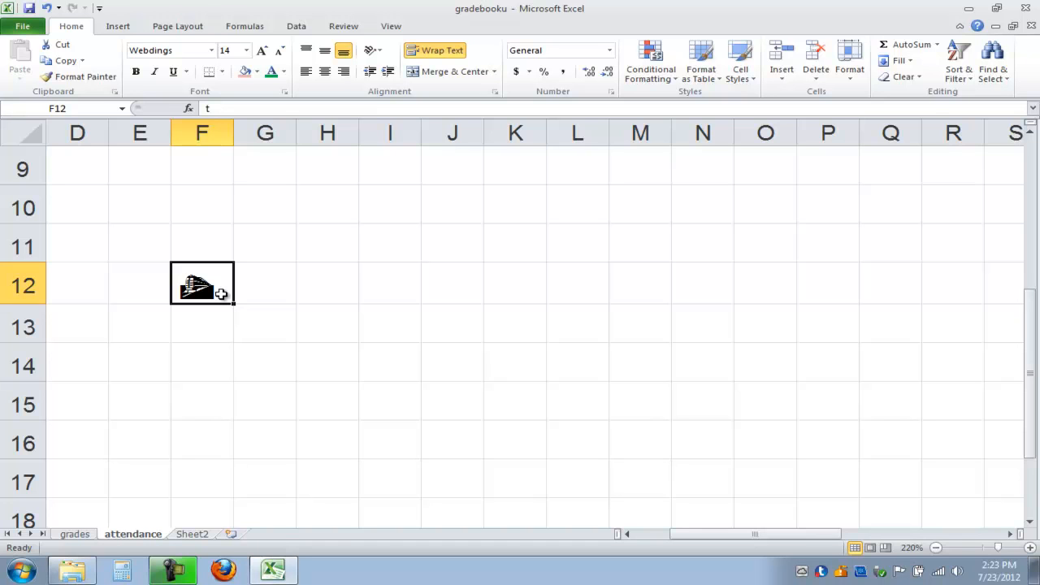
Try the letters h, j, z and b in cell F12 to see their Webdings symbols, then leave the cell empty.
text(h)
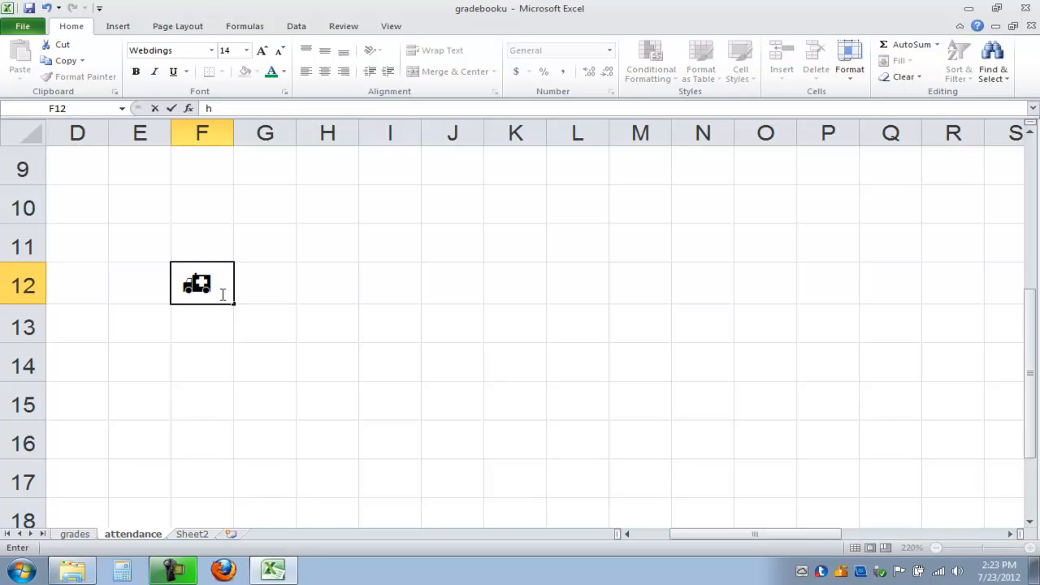
key(BackSpace)
text(j)
key(BackSpace)
text(z)
key(BackSpace)
text(b)
key(BackSpace)
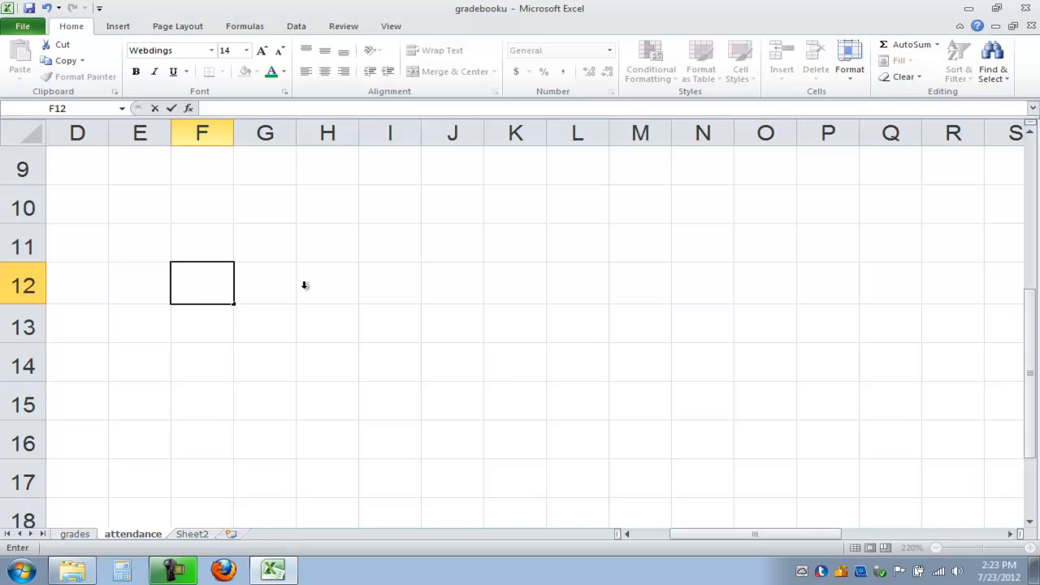
key(Return)
Examine the starting date and the date formulas in heading cells B1 through F1 of the attendance sheet at 110% zoom.
scroll(342, 306, up, 2)
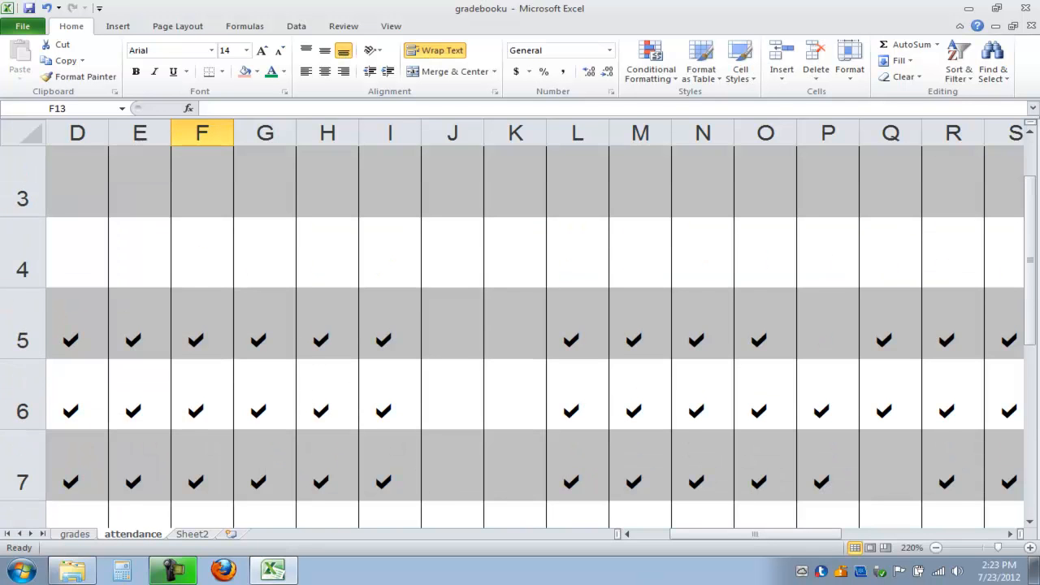
click(936, 549)
click(937, 549)
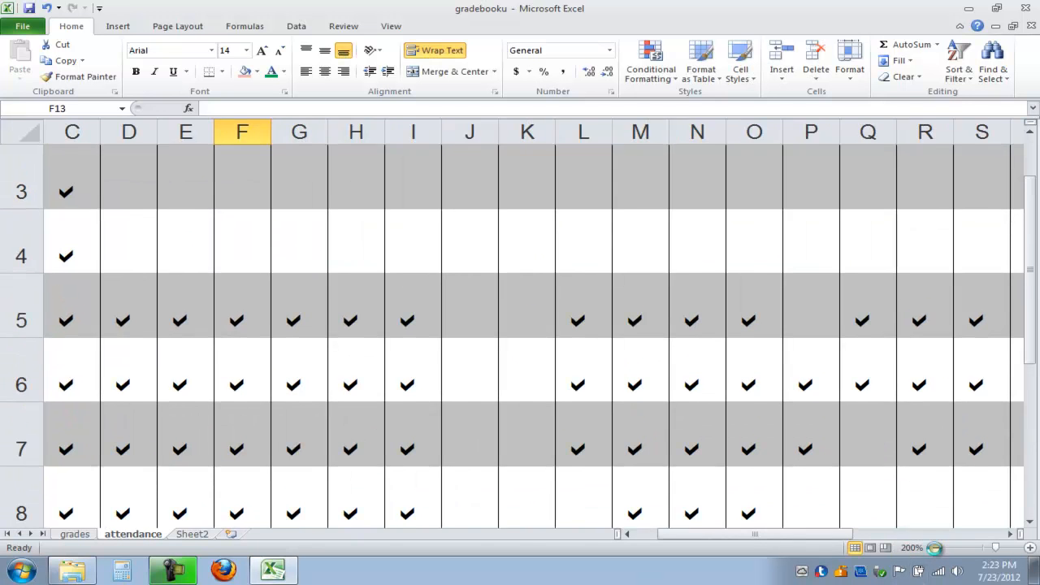
click(936, 549)
click(936, 549)
click(936, 549)
click(936, 549)
click(936, 549)
click(936, 549)
click(936, 548)
click(936, 549)
click(936, 549)
drag(813, 535, 778, 535)
scroll(671, 480, up, 1)
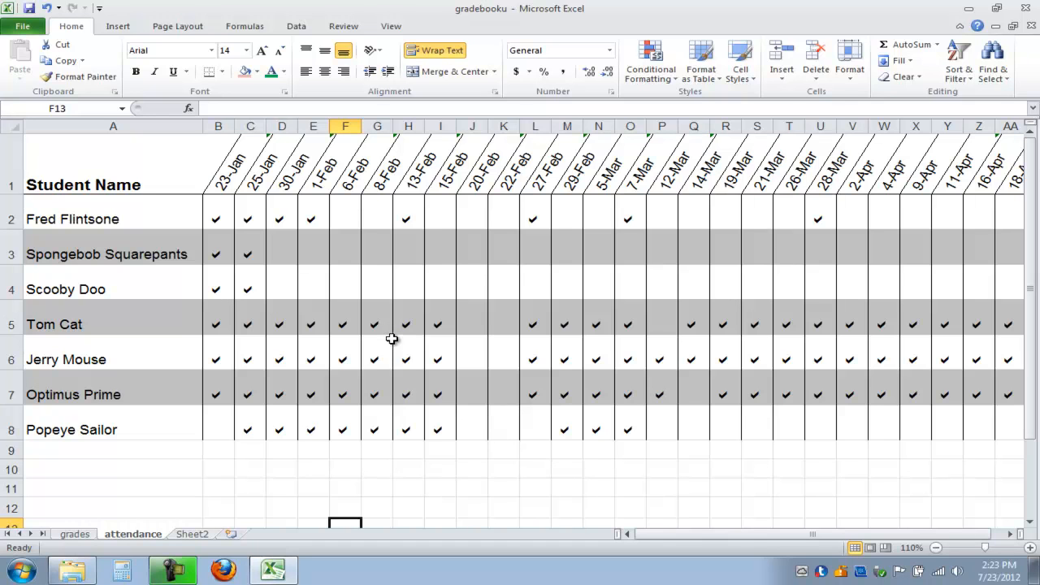
click(223, 181)
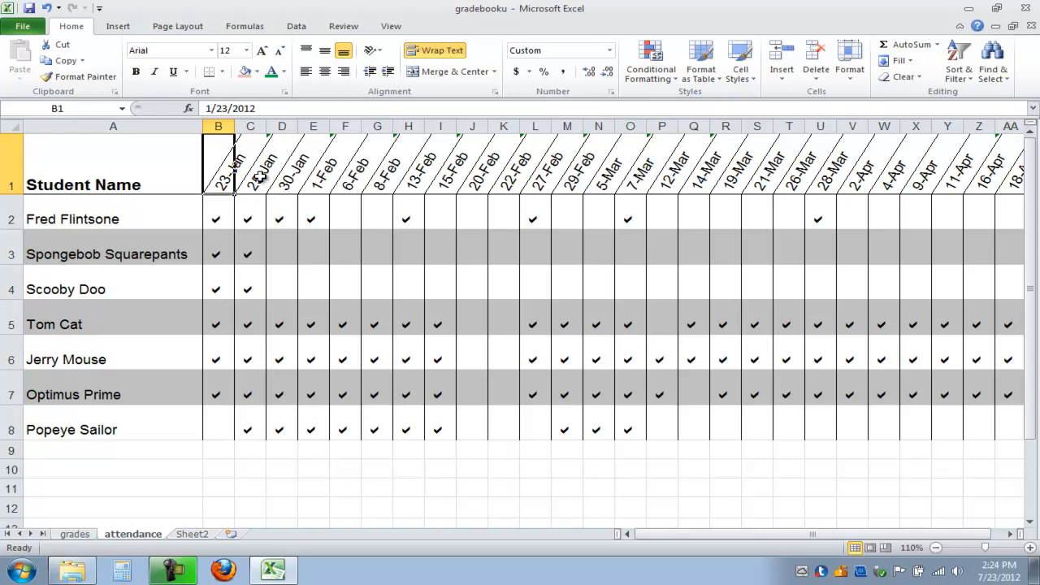
click(258, 178)
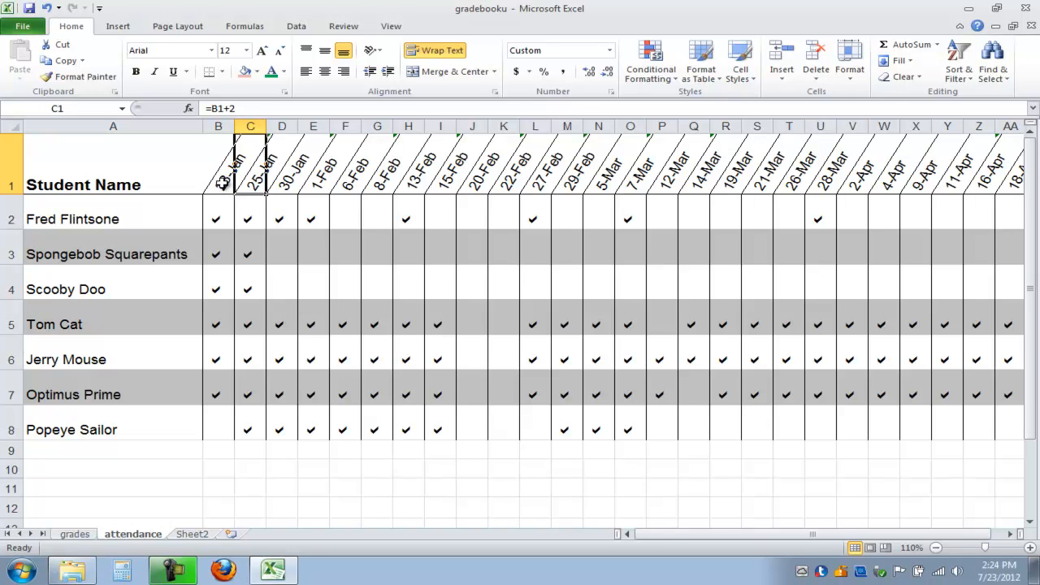
click(288, 182)
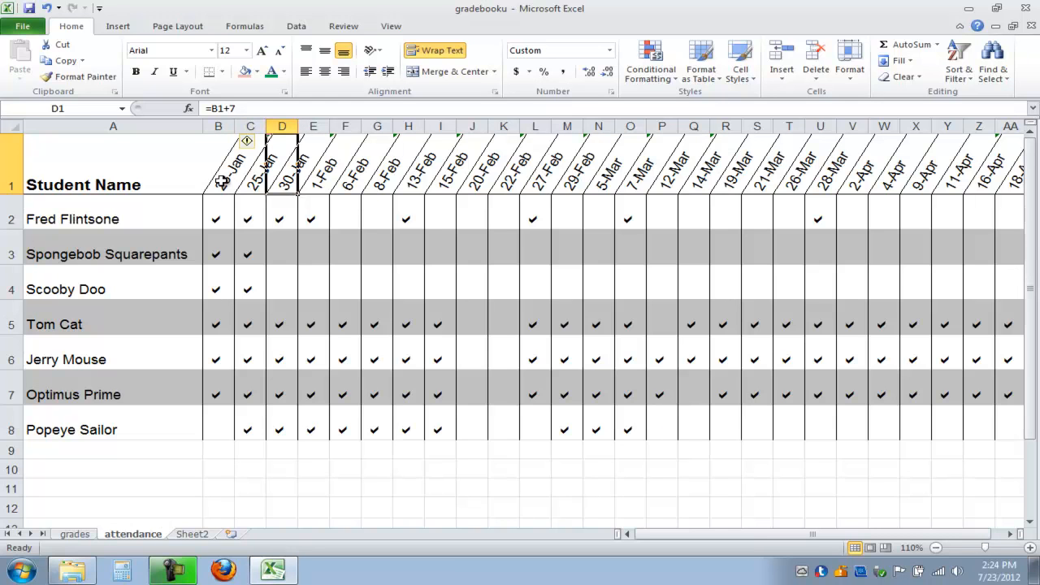
click(322, 184)
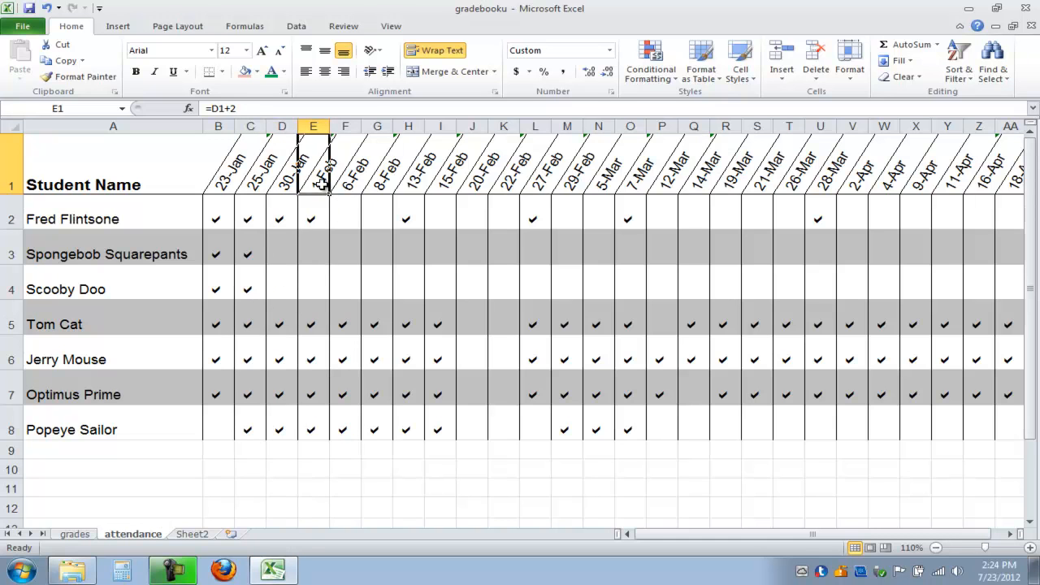
click(349, 183)
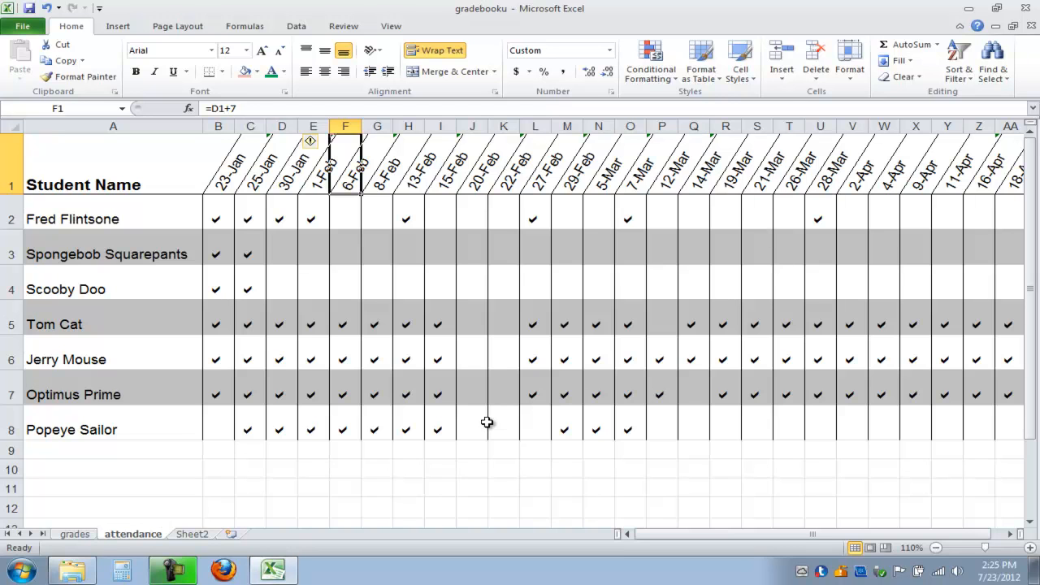
Insert a purple WordArt with a reflection over the attendance table and shift it slightly to the right.
click(118, 27)
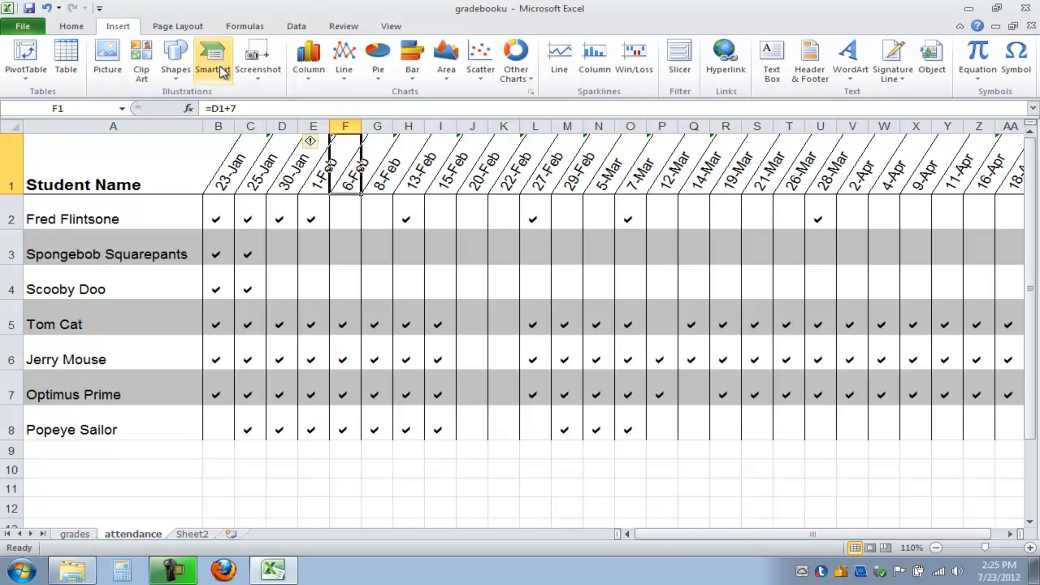
click(851, 69)
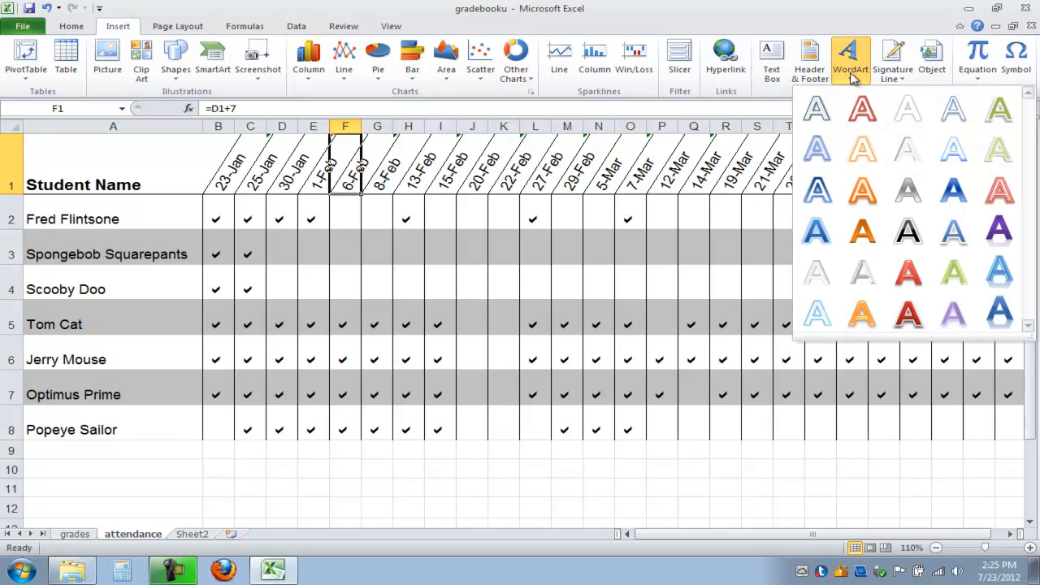
click(999, 232)
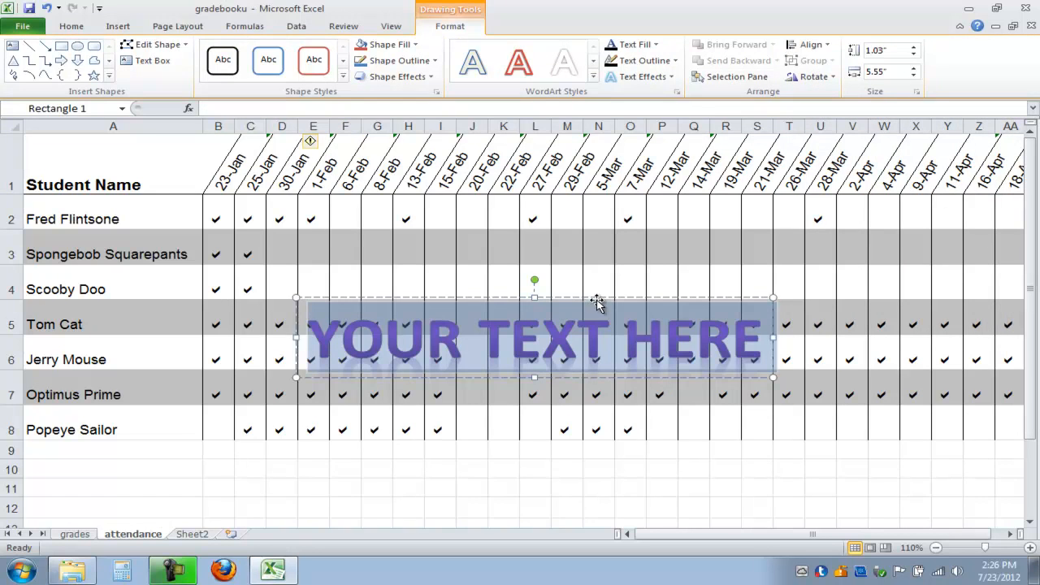
drag(599, 301, 638, 299)
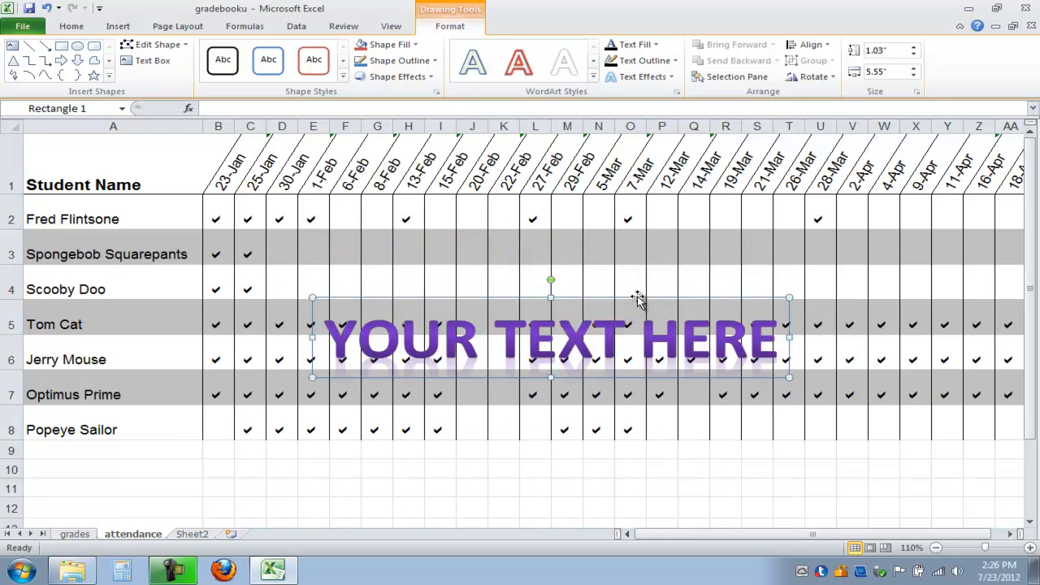
Replace the WordArt's placeholder text with MARDI GRAS HOLIDAY.
click(778, 339)
key(BackSpace)
key(BackSpace)
key(BackSpace)
key(BackSpace)
key(BackSpace)
key(BackSpace)
key(BackSpace)
key(BackSpace)
key(BackSpace)
key(BackSpace)
key(BackSpace)
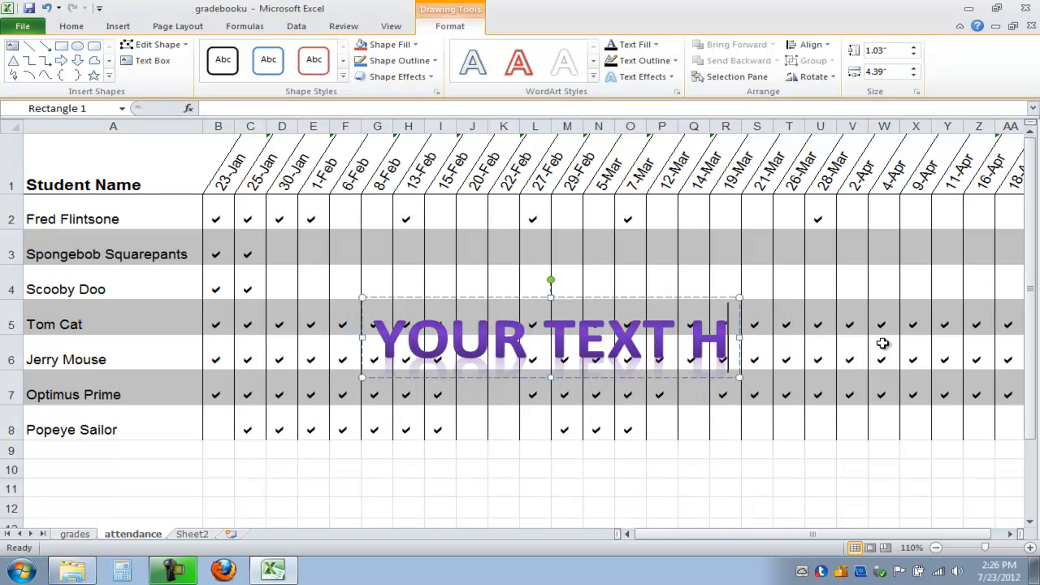
key(BackSpace)
key(BackSpace)
key(BackSpace)
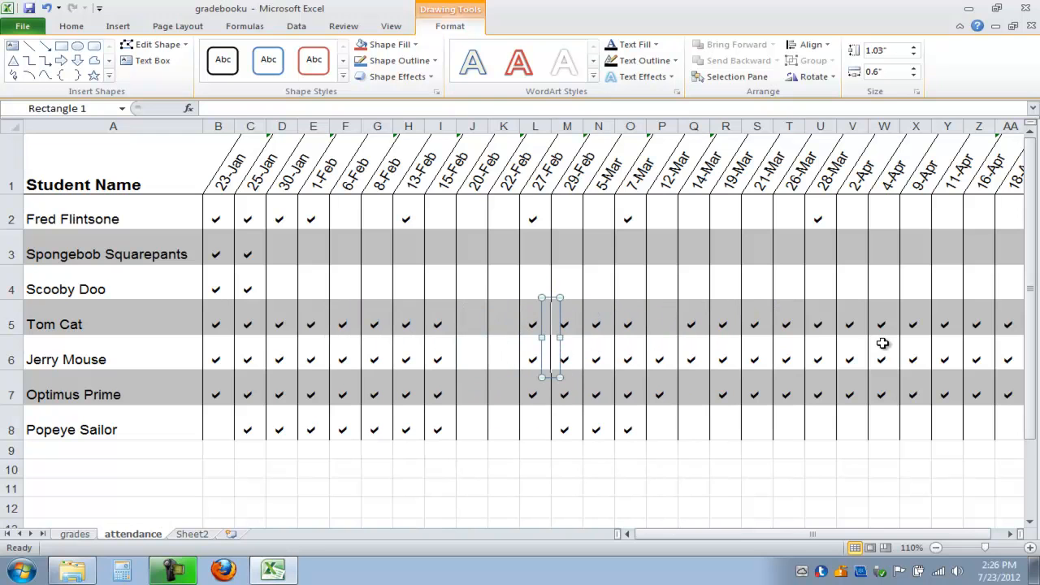
text(MARDI GRAS)
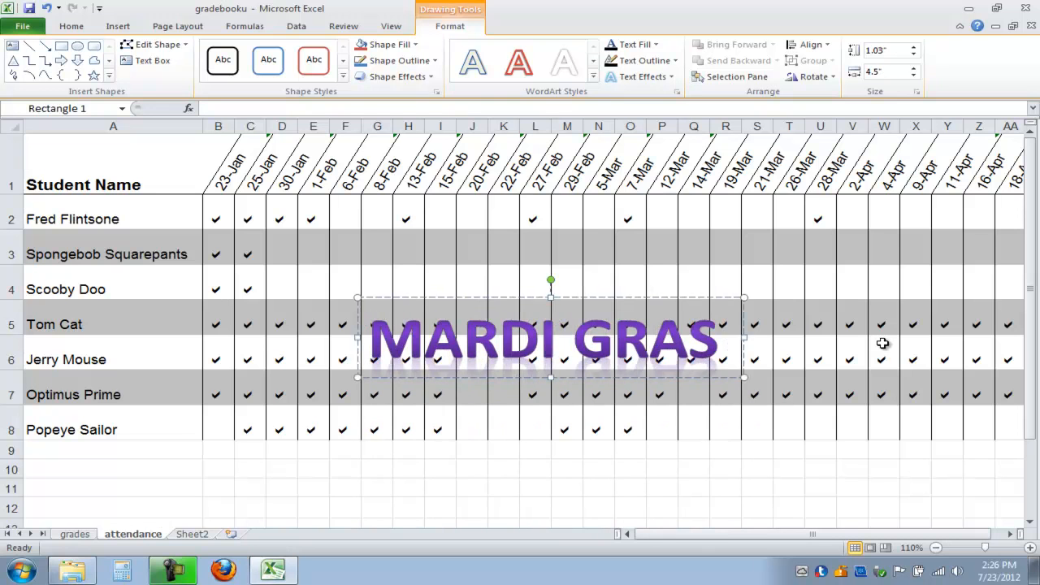
text( HOLIDAY)
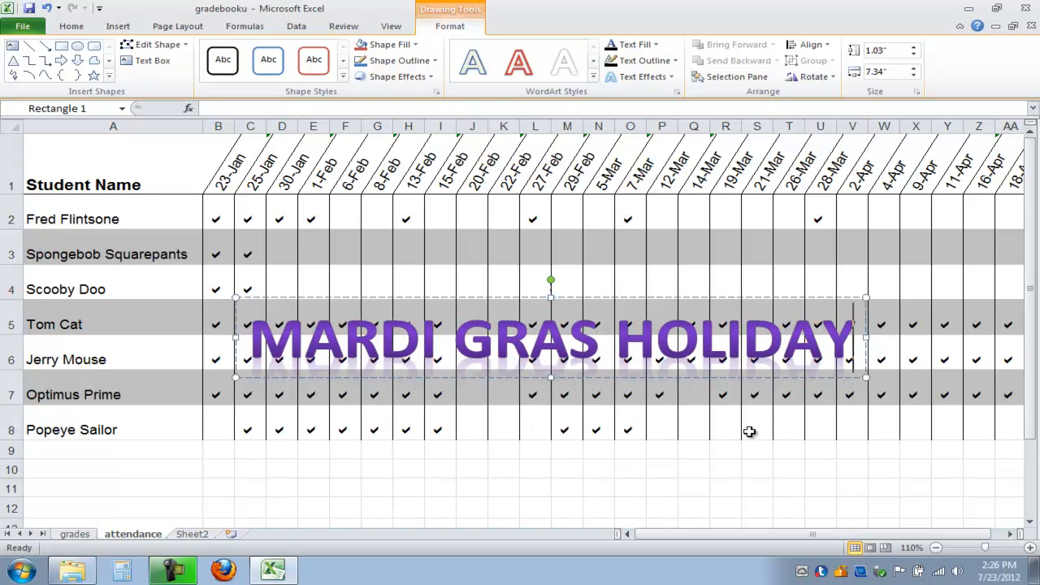
click(870, 491)
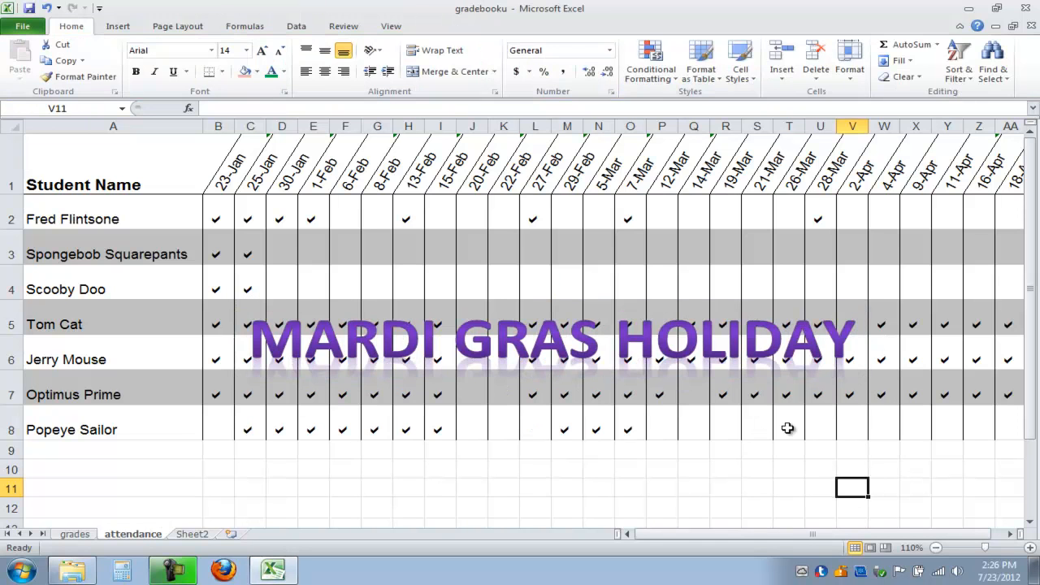
Move the MARDI GRAS HOLIDAY WordArt off the table to the empty area just below it, over rows 9 to 13.
click(713, 366)
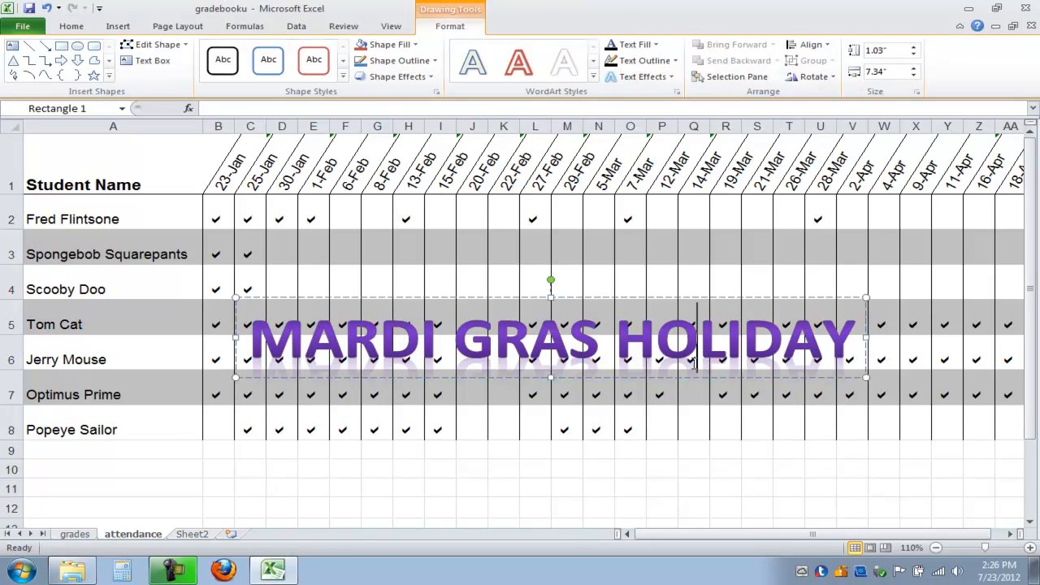
drag(529, 303, 572, 469)
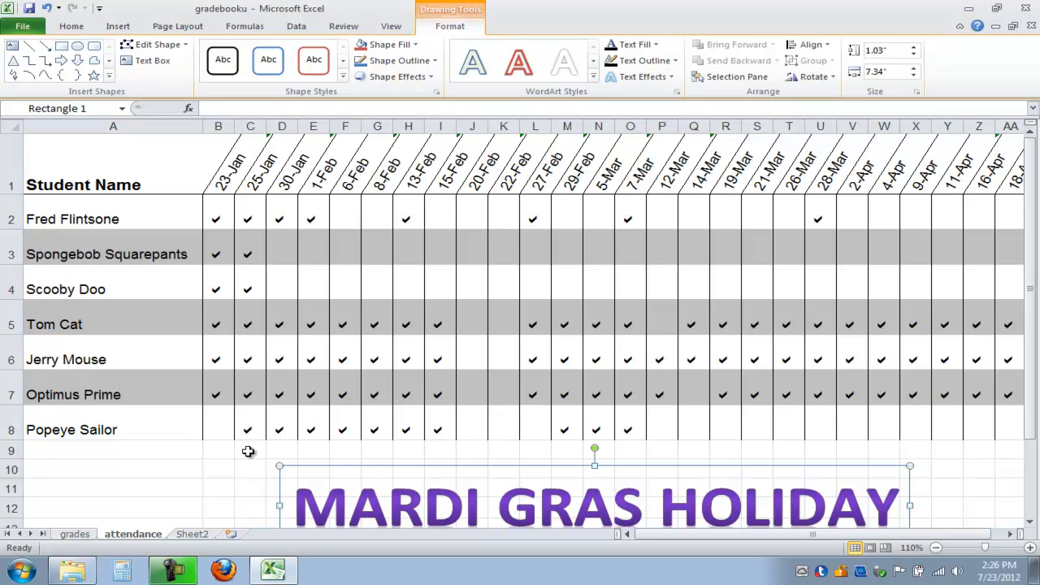
key(ctrl+z)
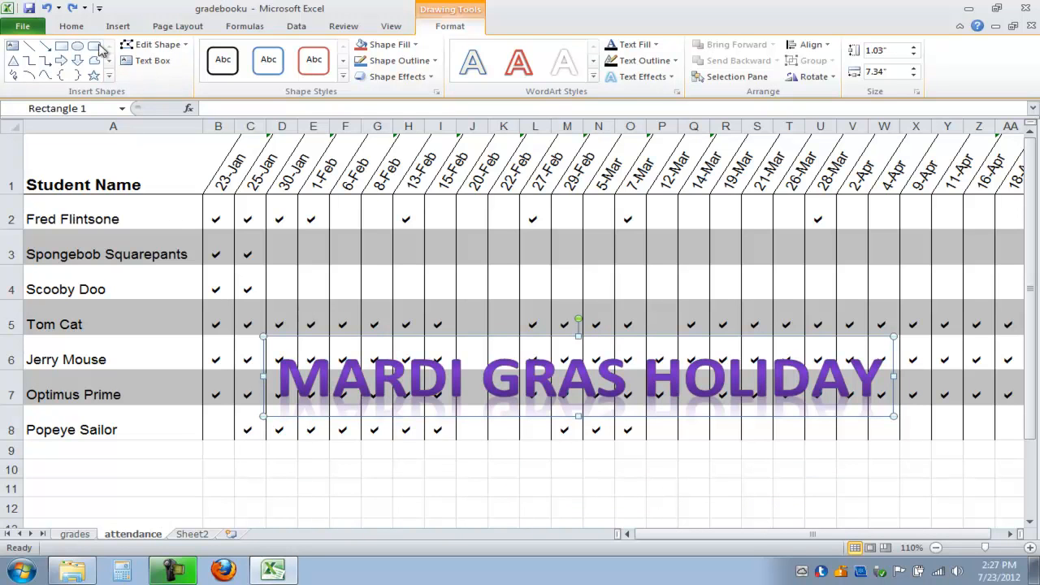
click(71, 27)
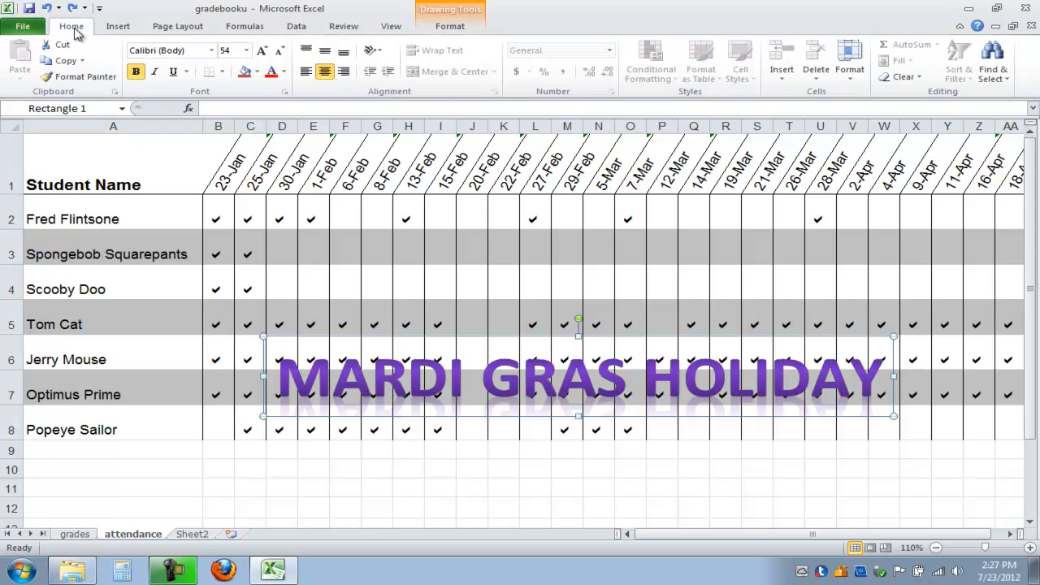
drag(459, 337, 404, 446)
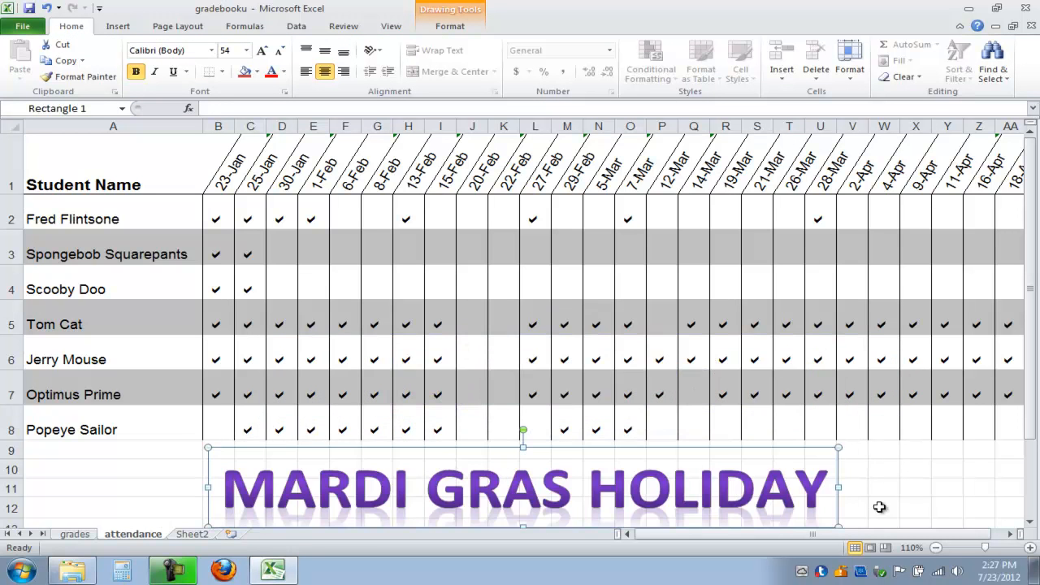
click(1030, 524)
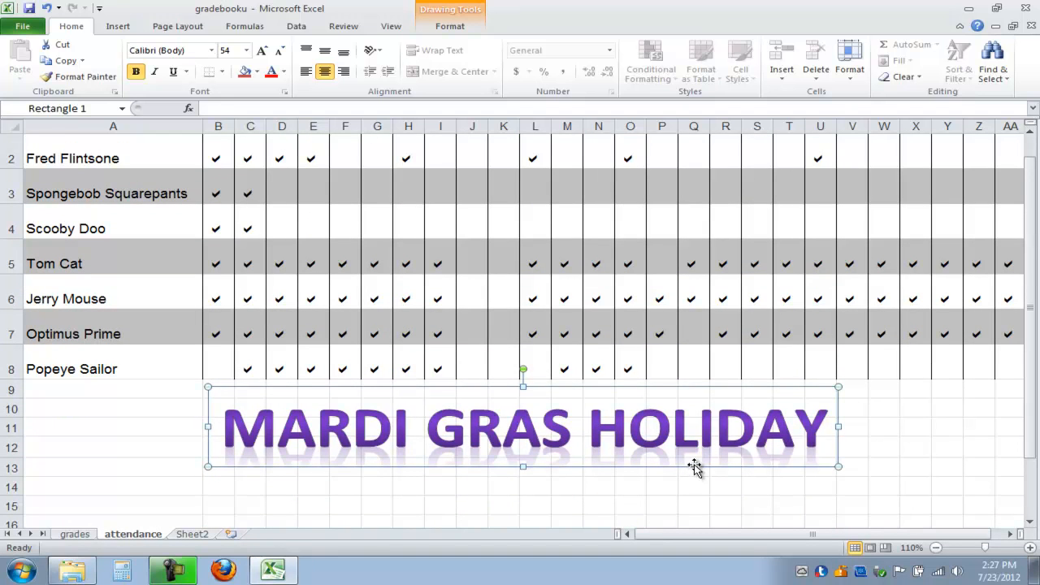
Select the whole MARDI GRAS HOLIDAY WordArt and set its font size to 24.
click(695, 496)
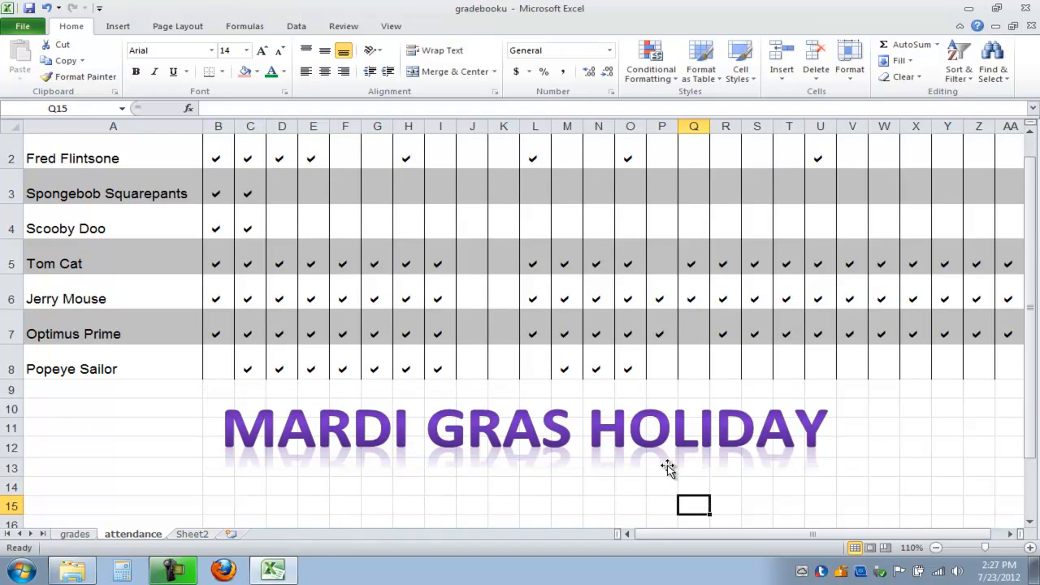
click(665, 431)
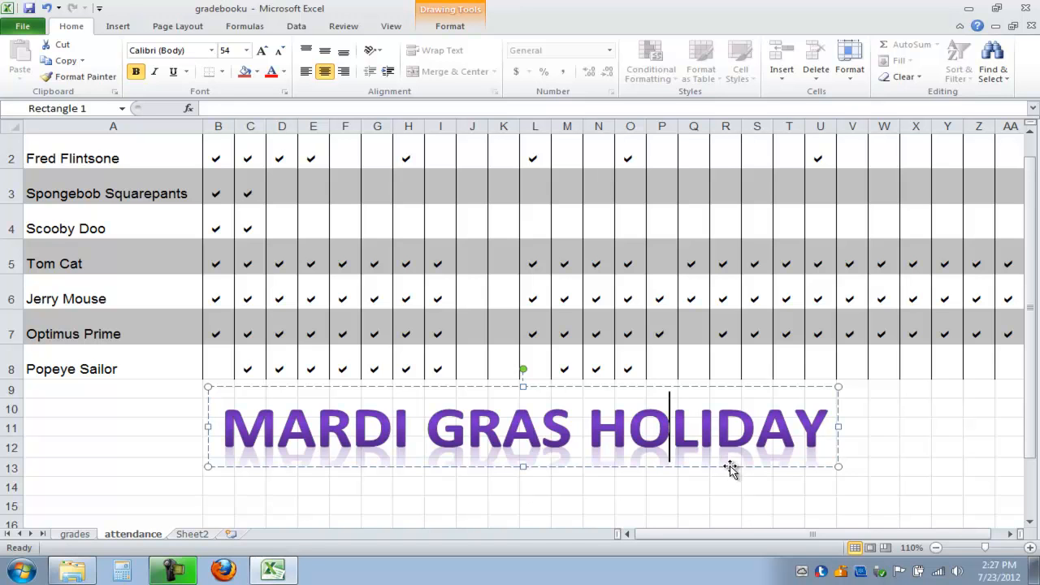
click(730, 468)
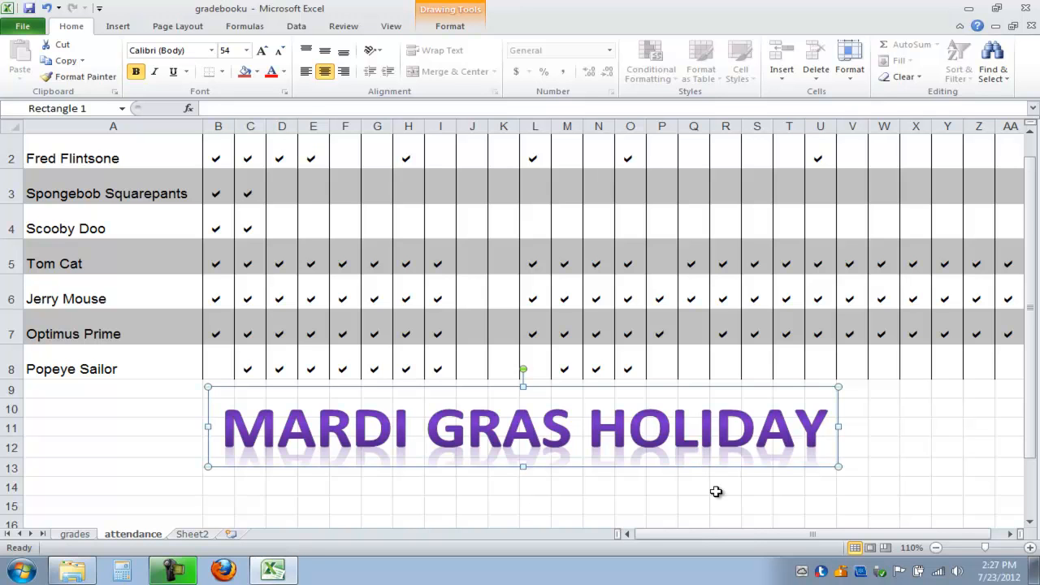
click(247, 51)
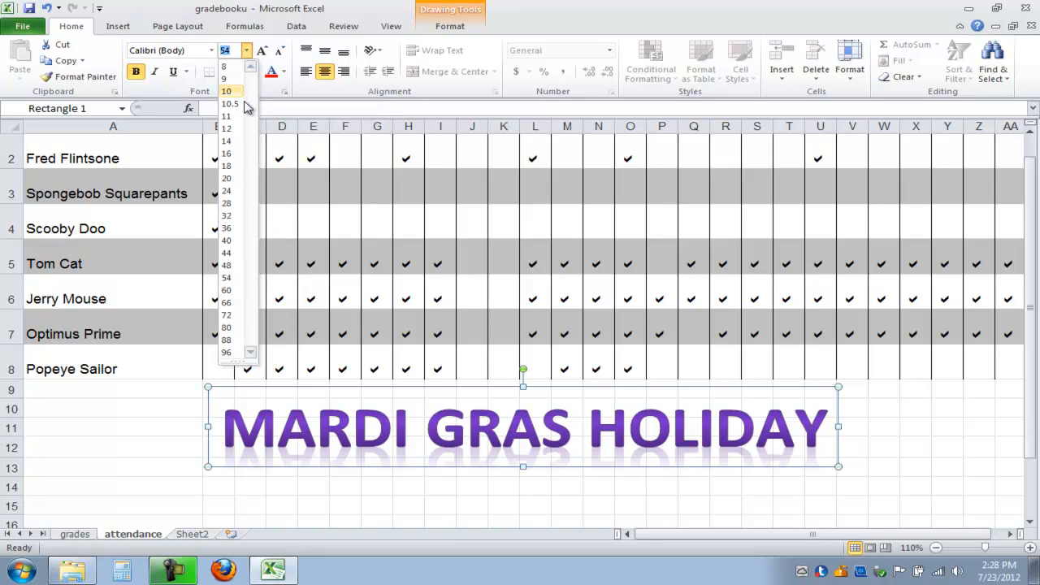
click(227, 191)
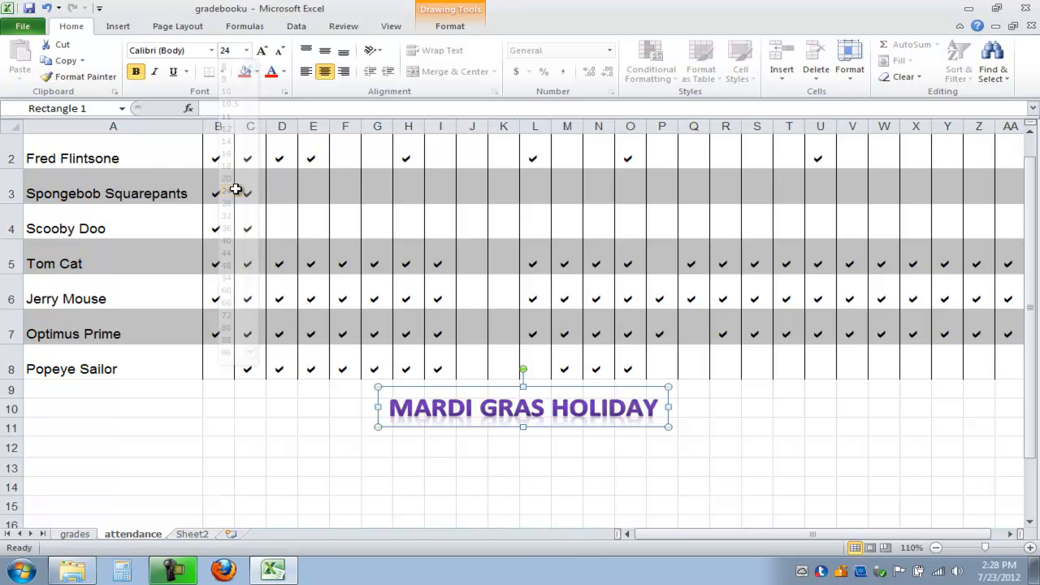
Rotate the MARDI GRAS HOLIDAY WordArt to read vertically upward and place it over the 20-Feb and 22-Feb columns, spanning the student rows.
drag(542, 388, 543, 427)
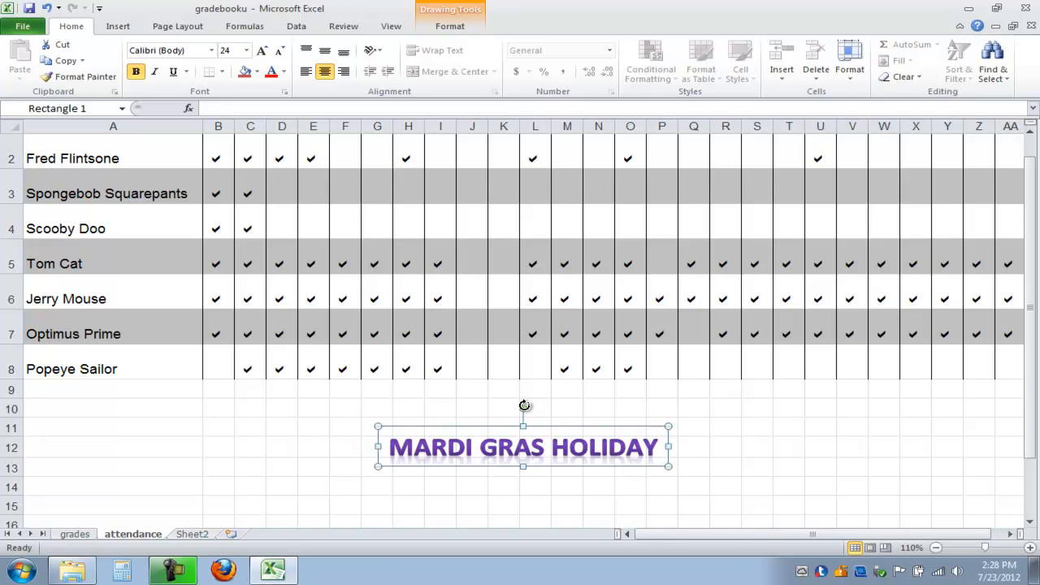
drag(524, 406, 486, 446)
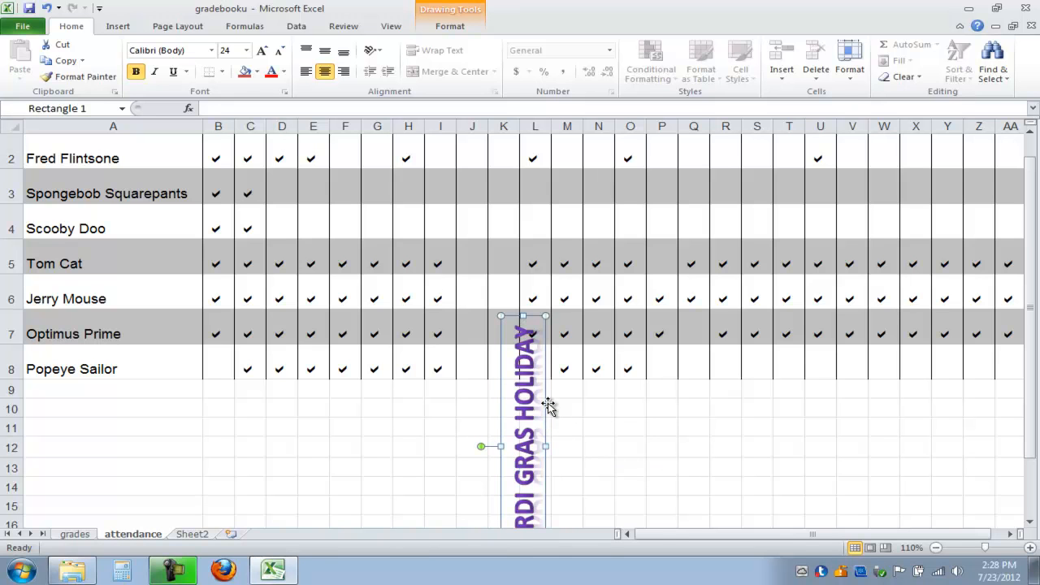
drag(544, 403, 511, 221)
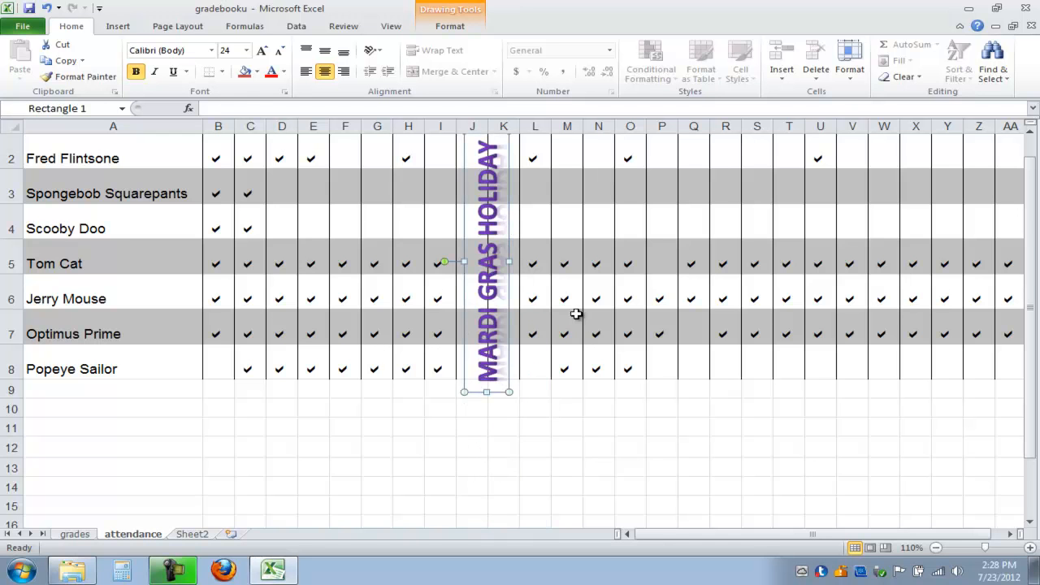
scroll(542, 290, up, 1)
drag(599, 506, 599, 492)
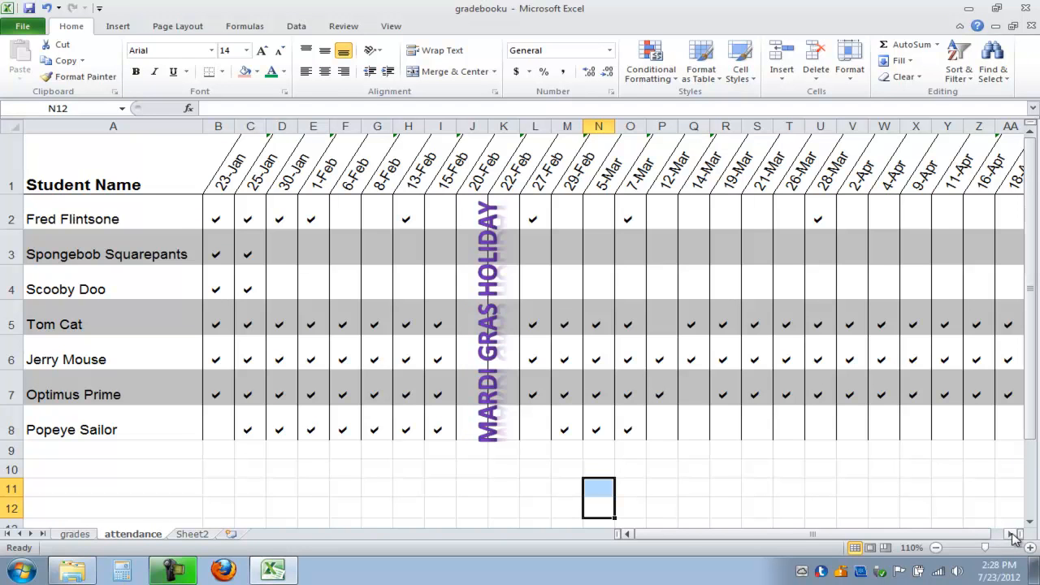
Draw a right block arrow below the attendance table around rows 10 to 12 and shrink it to about 0.46" by 2.08".
click(1012, 534)
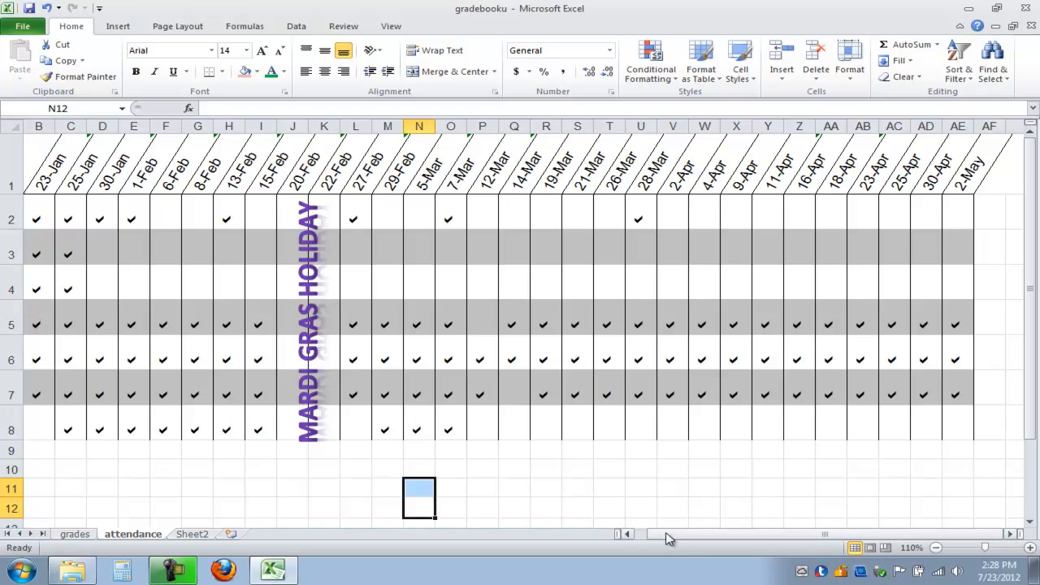
click(643, 538)
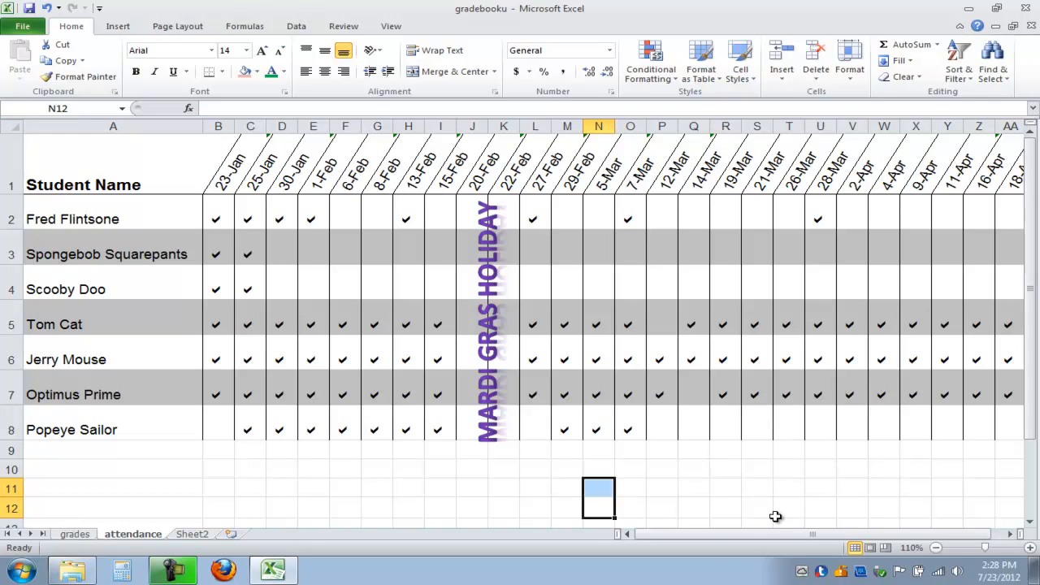
click(118, 27)
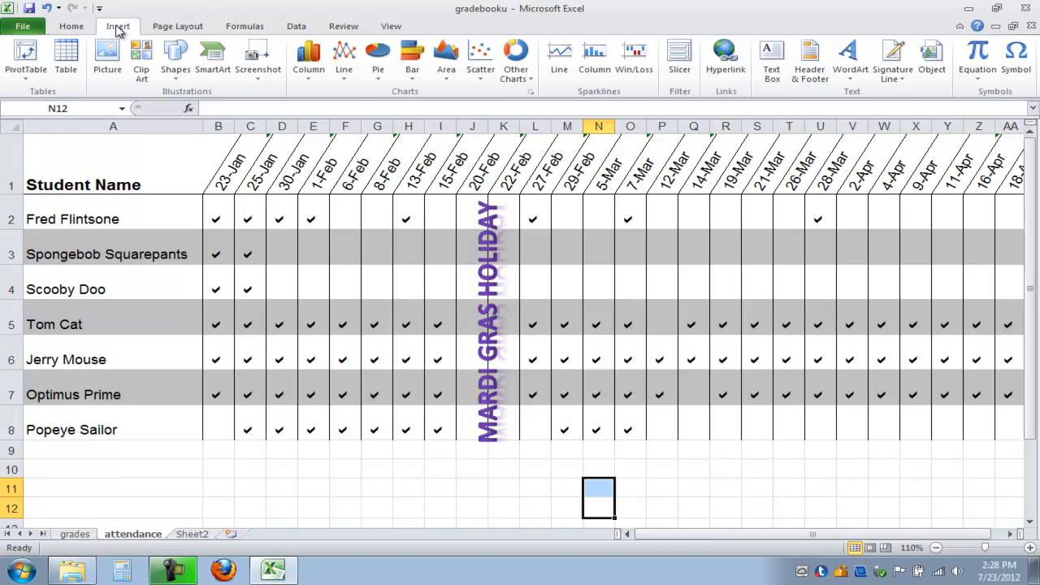
click(176, 72)
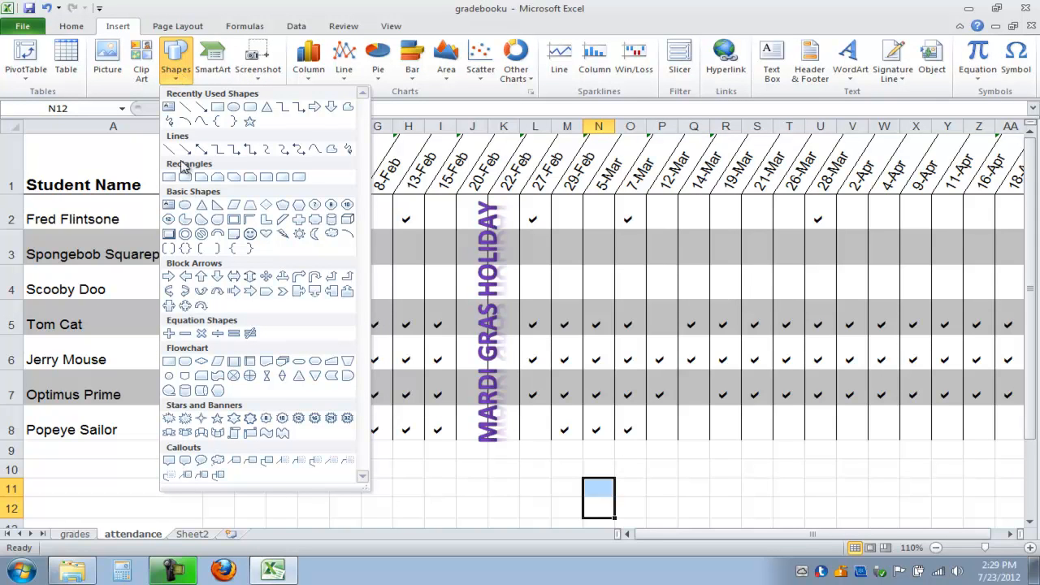
click(171, 278)
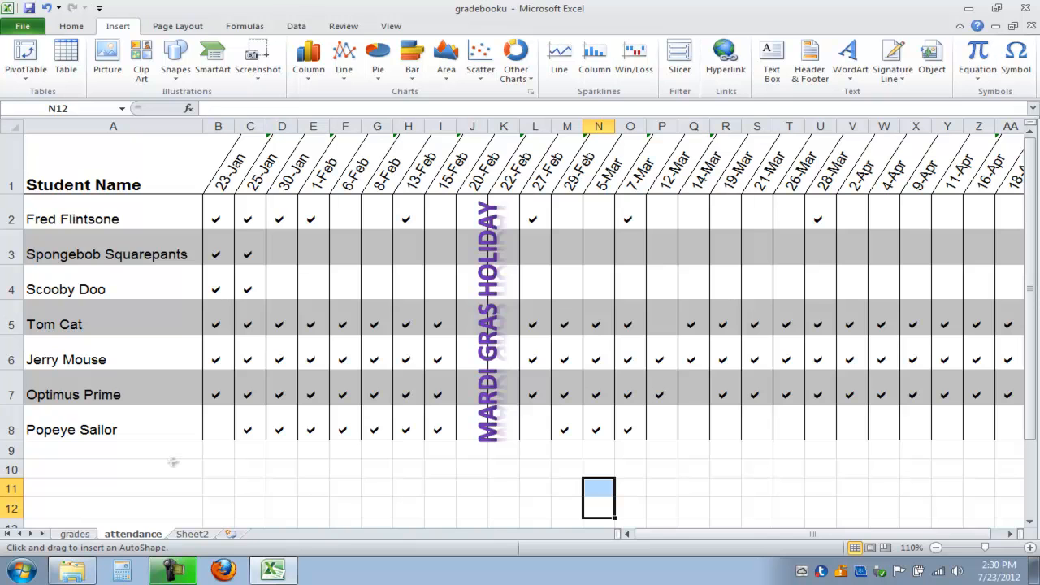
mouse_move(171, 459)
mouse_down()
mouse_move(181, 476)
mouse_move(225, 492)
mouse_move(280, 504)
mouse_move(338, 496)
mouse_move(346, 509)
mouse_move(364, 508)
mouse_up()
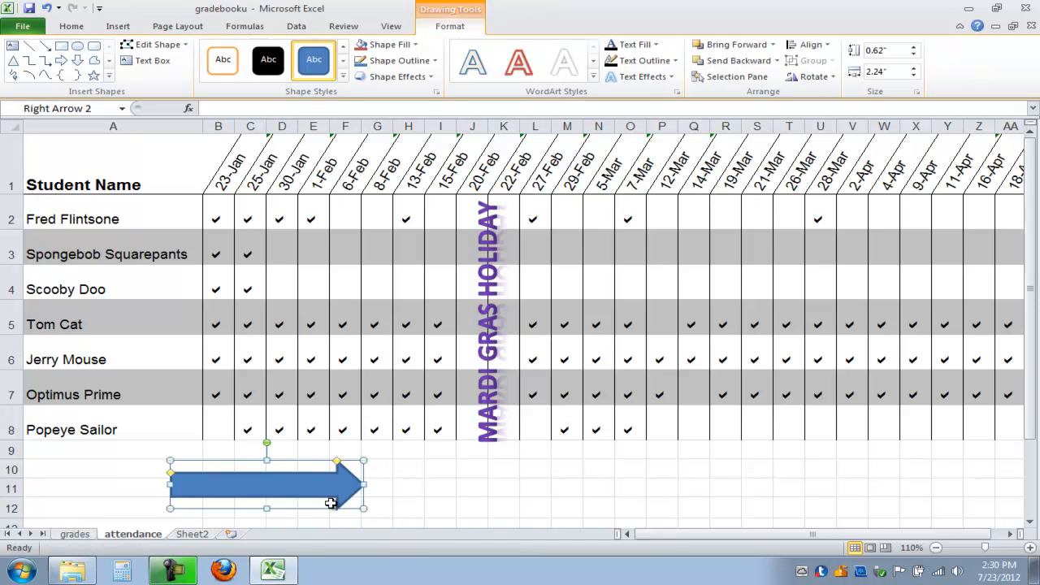
drag(294, 465, 335, 461)
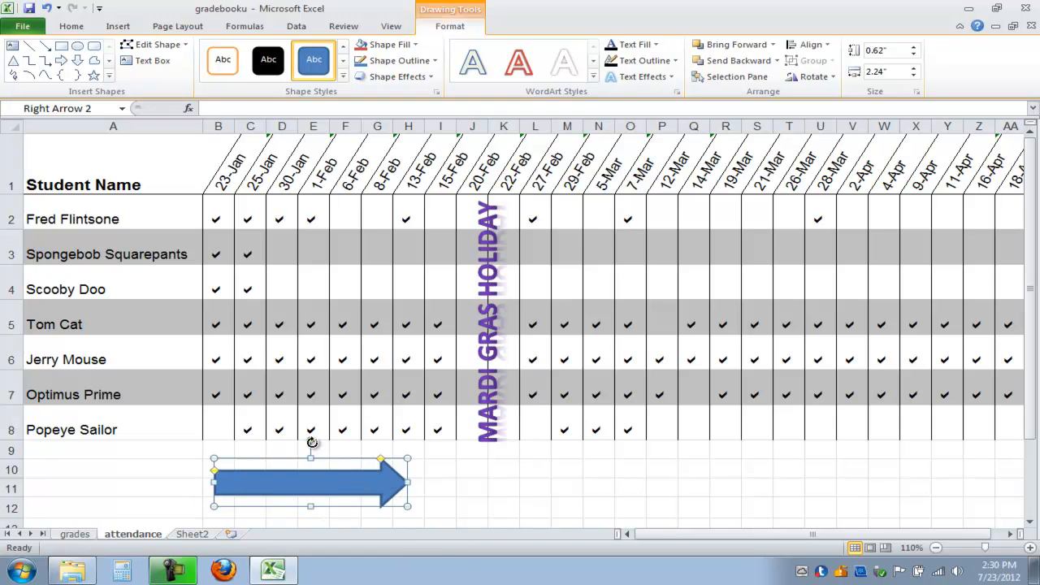
mouse_move(213, 457)
mouse_down()
mouse_move(193, 435)
mouse_move(228, 469)
mouse_up()
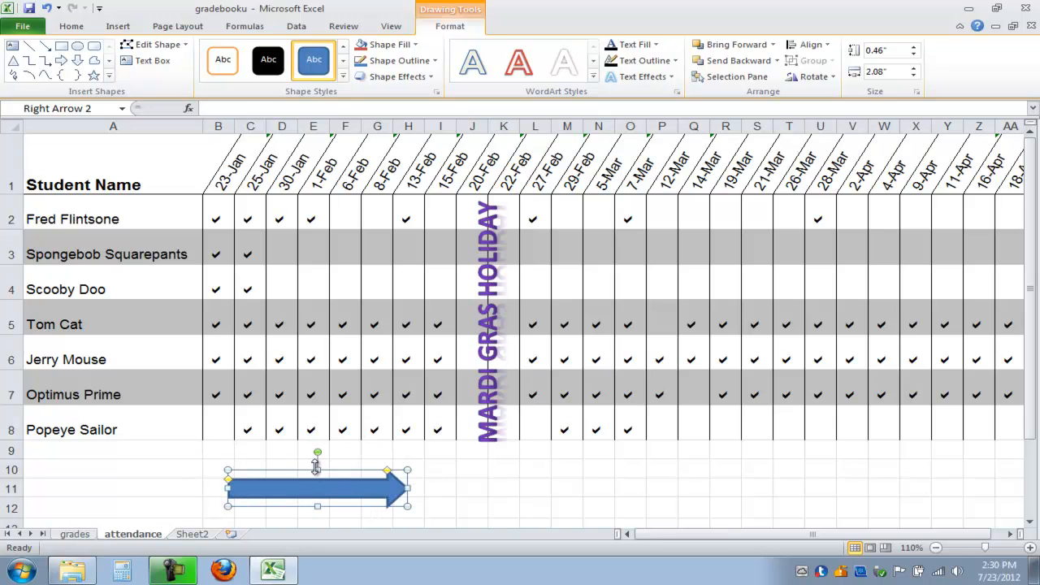
Tilt the block arrow slightly upward and move it onto the table so its tip points at the 26-Mar heading.
drag(317, 452, 305, 456)
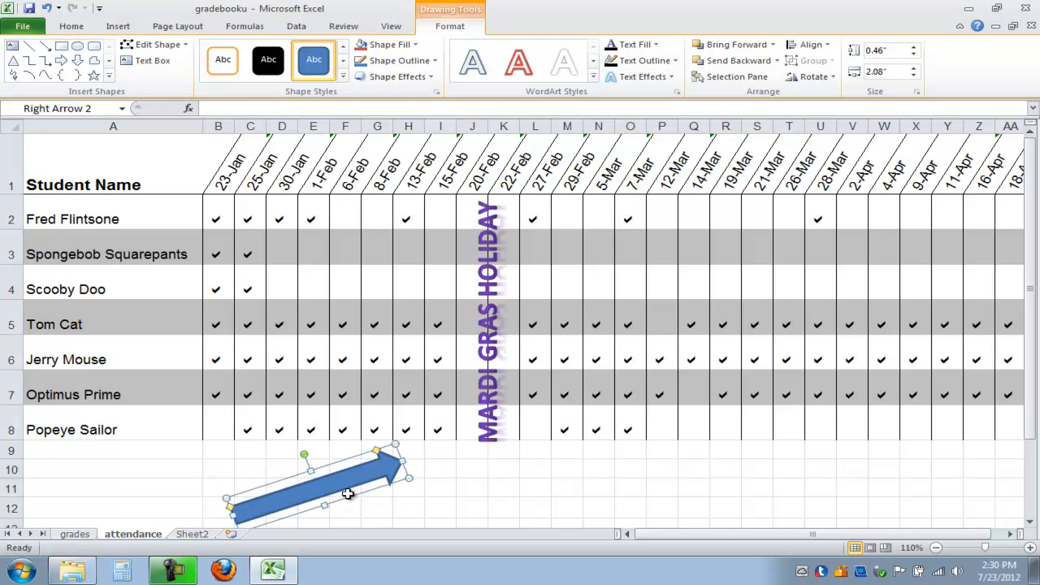
drag(350, 495, 736, 228)
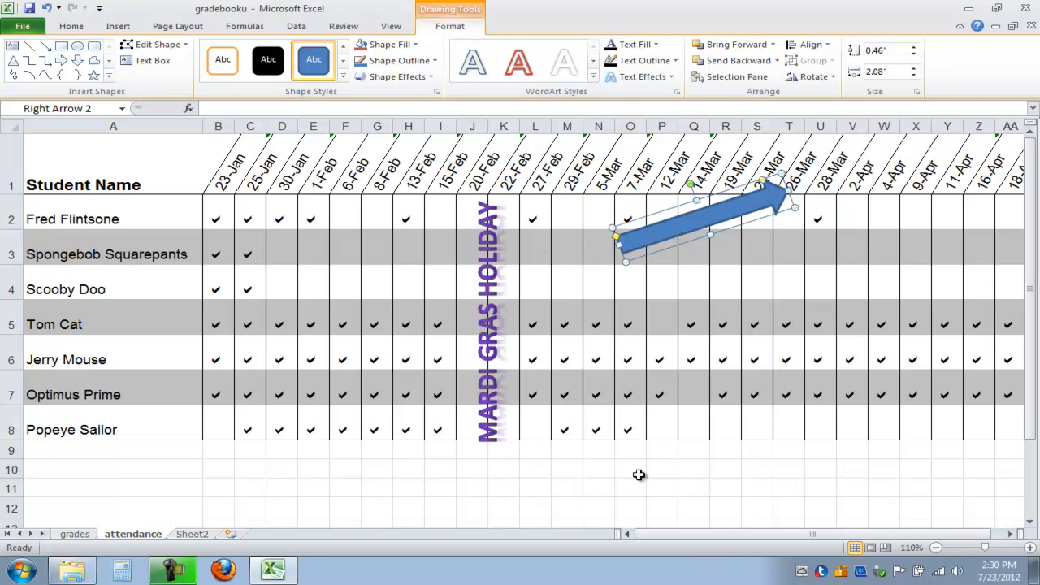
click(637, 478)
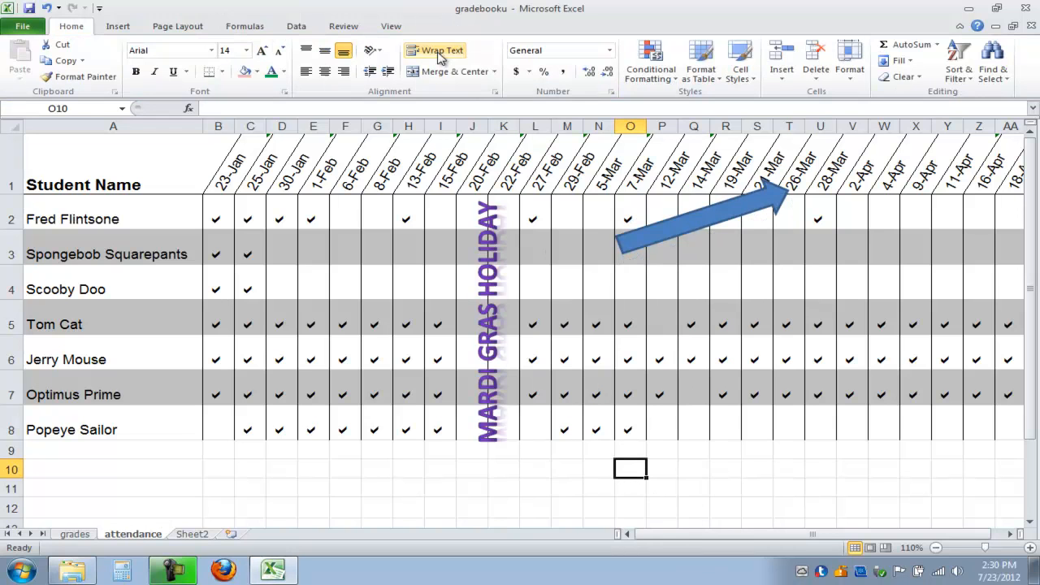
Fill the block arrow with the red theme color and remove its outline.
click(686, 229)
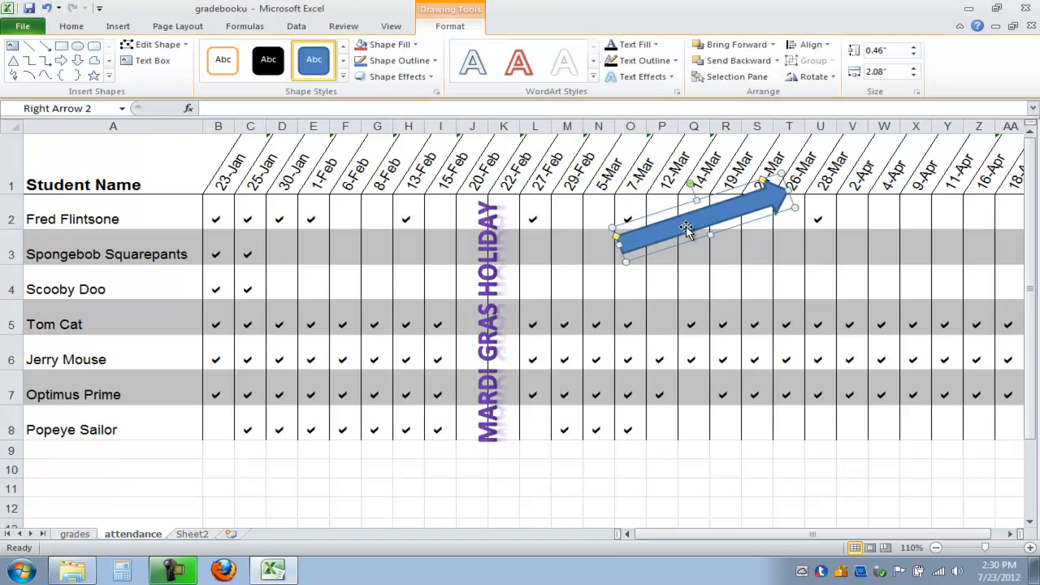
click(417, 47)
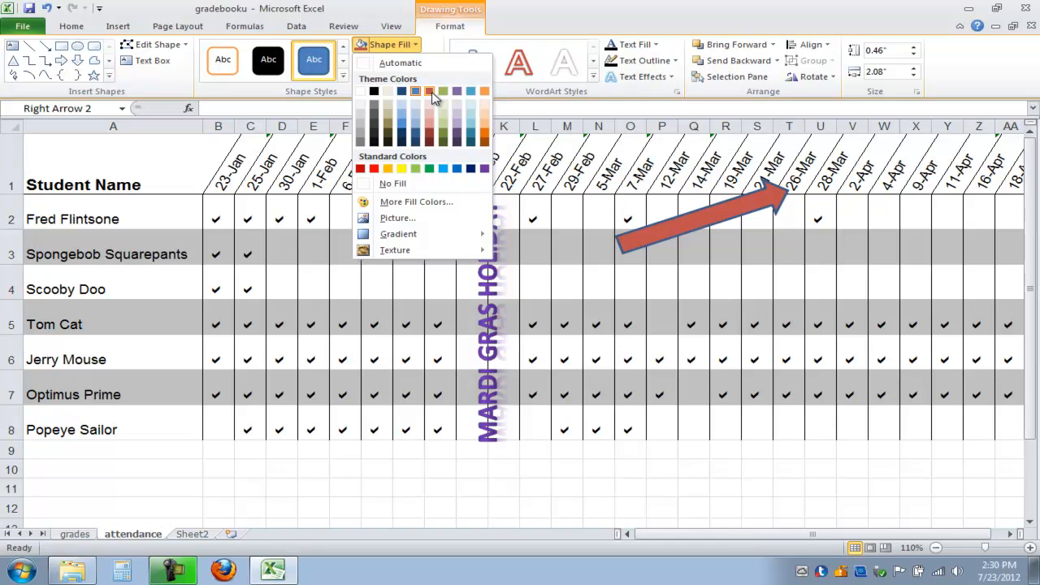
click(433, 96)
click(434, 62)
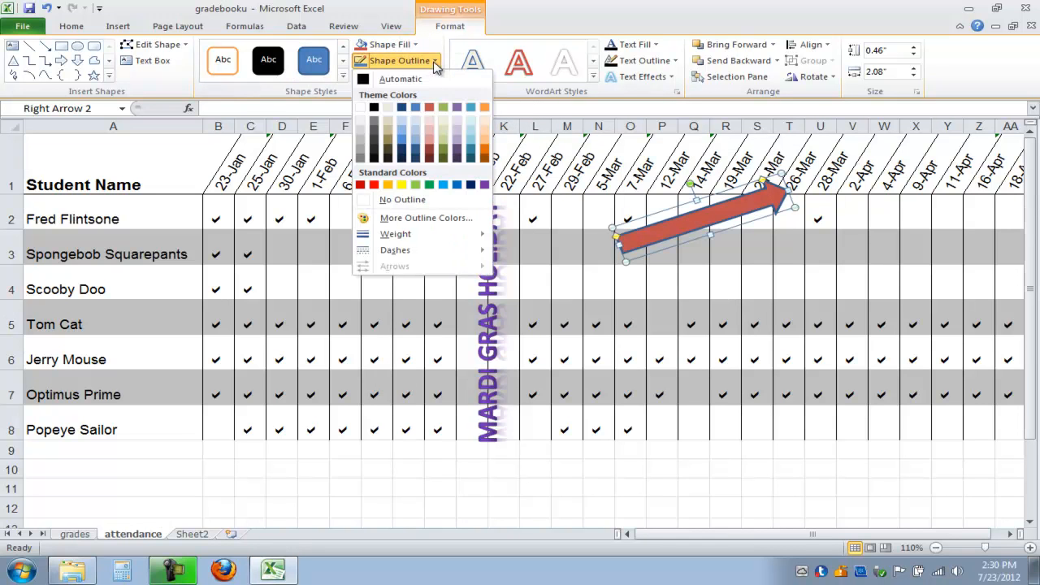
click(411, 206)
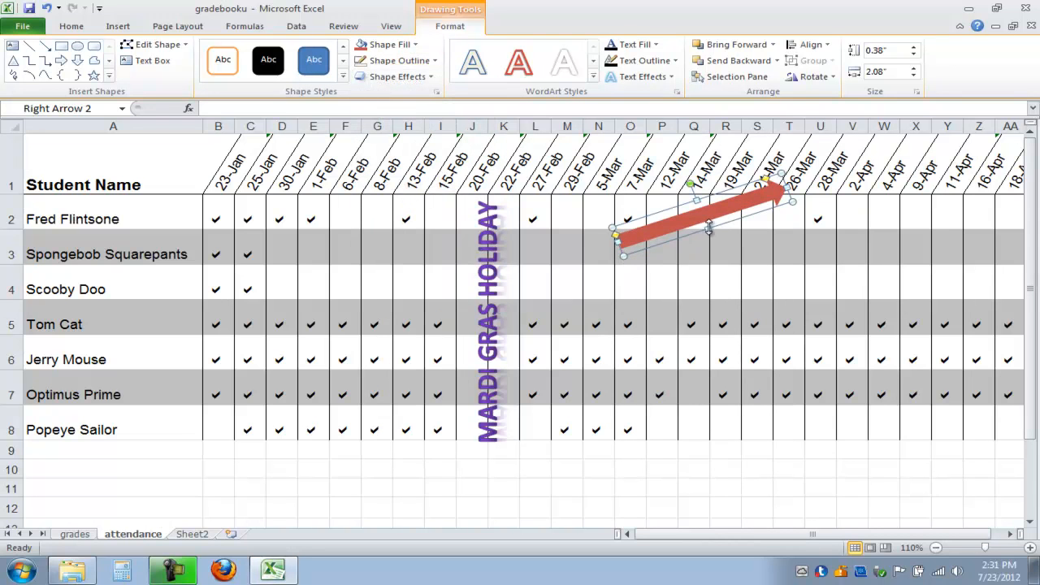
Thin and shorten the red arrow to about 0.24" by 0.89", keeping its tip at the 26-Mar heading.
drag(709, 229, 704, 211)
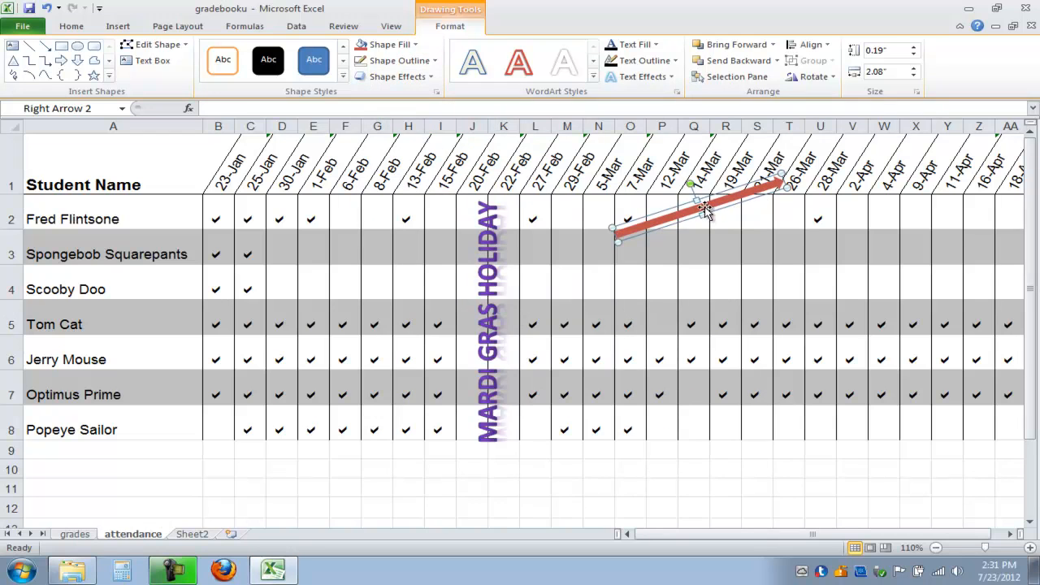
drag(617, 240, 748, 209)
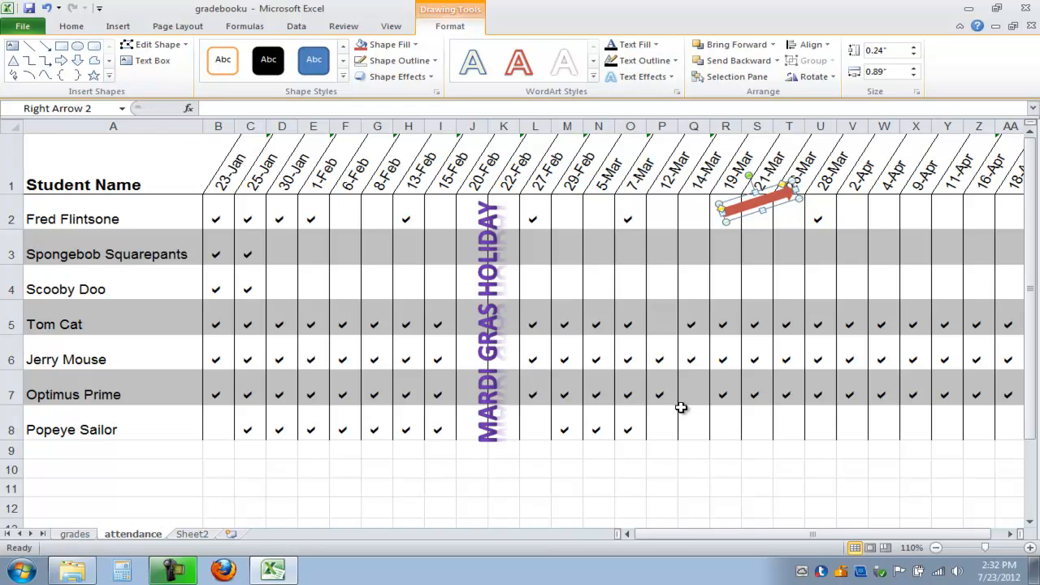
Search the clip art for flintstones.
click(118, 26)
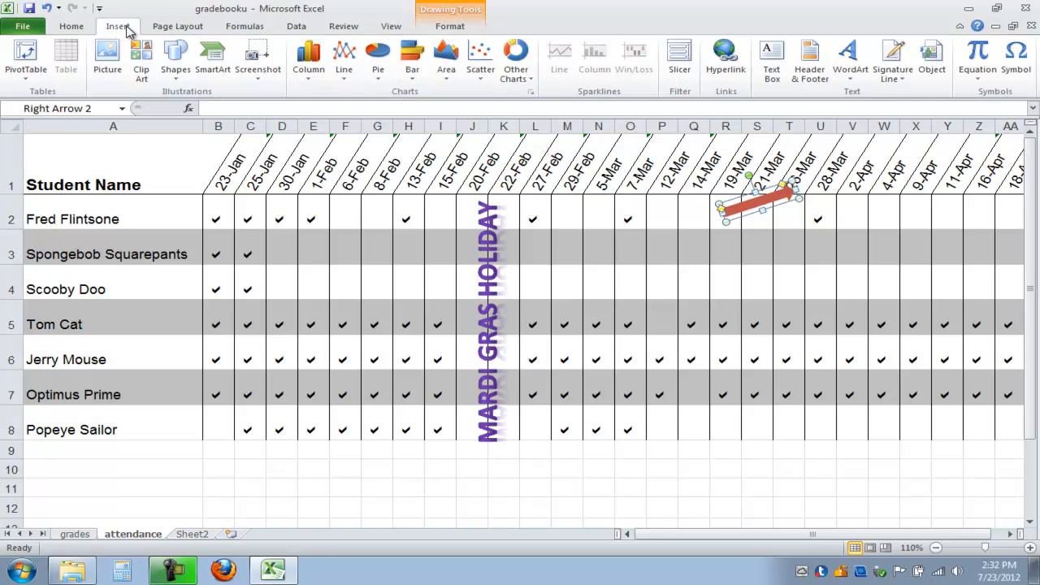
click(143, 71)
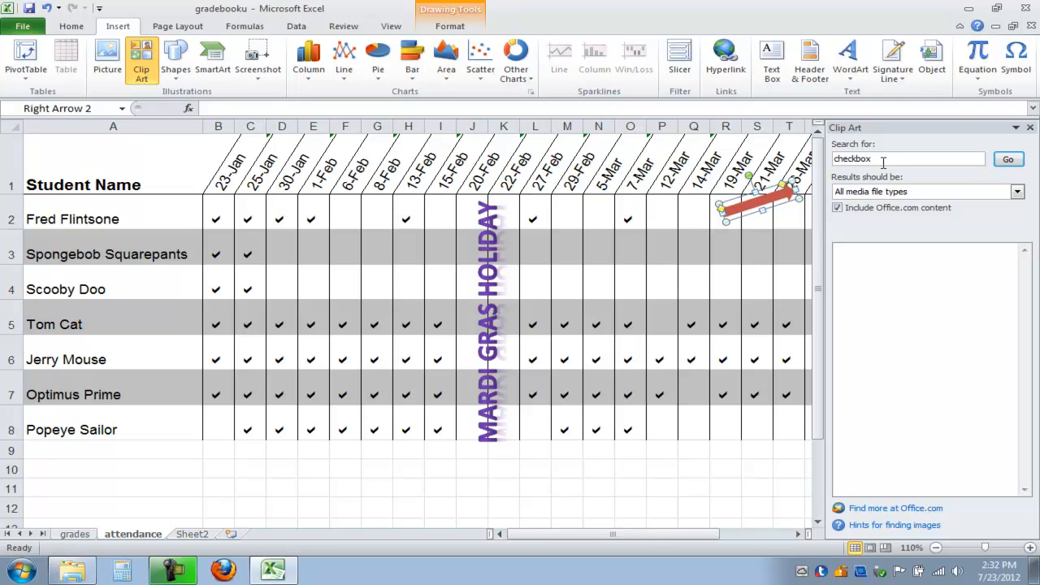
drag(879, 158, 832, 174)
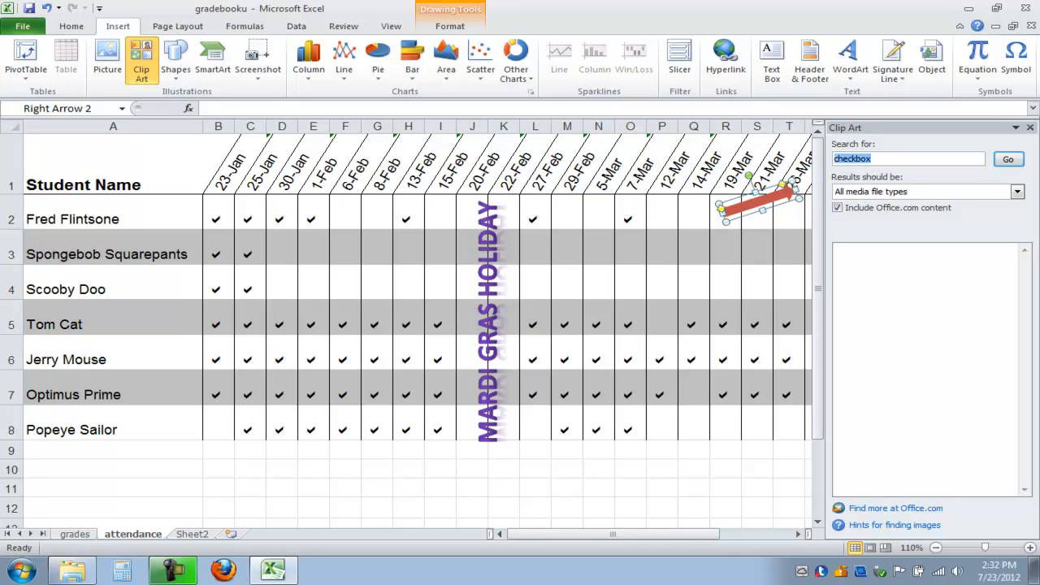
text(flintstones)
click(1008, 160)
Search the clip art for caveman and insert the picture of the caveman leaning on a stone wheel into the attendance sheet.
text(caveman)
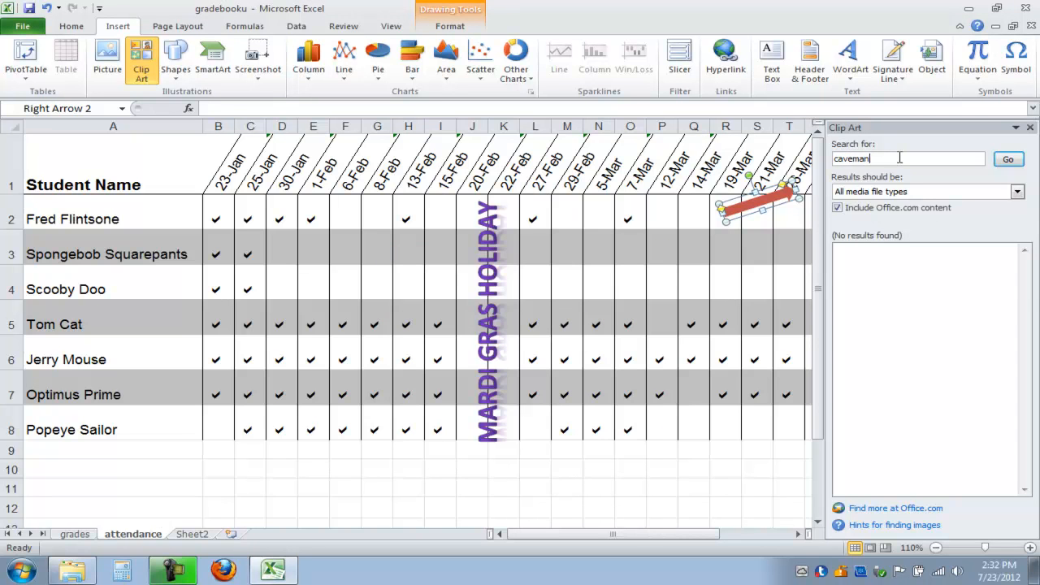
key(Return)
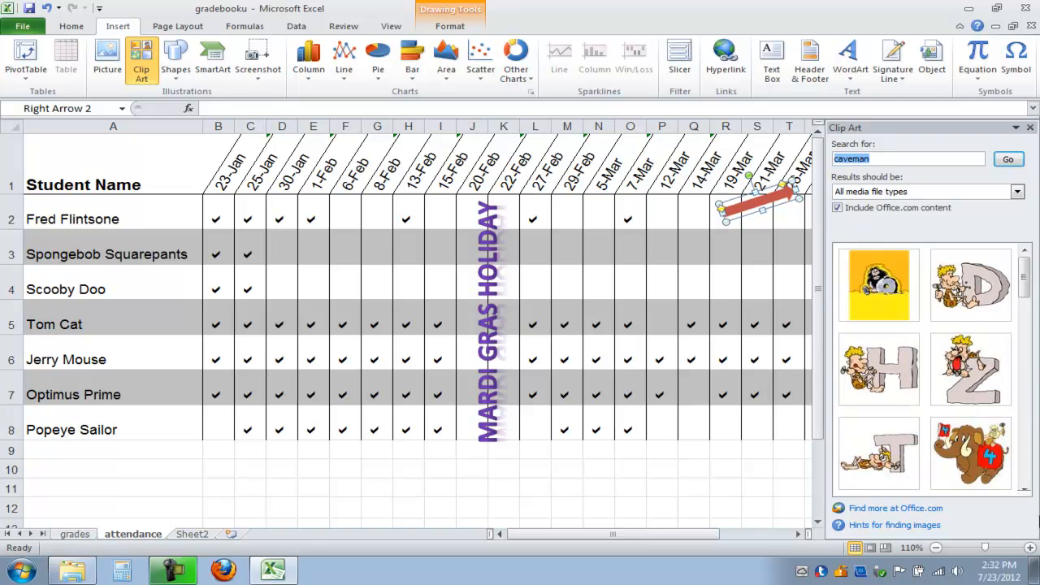
click(874, 283)
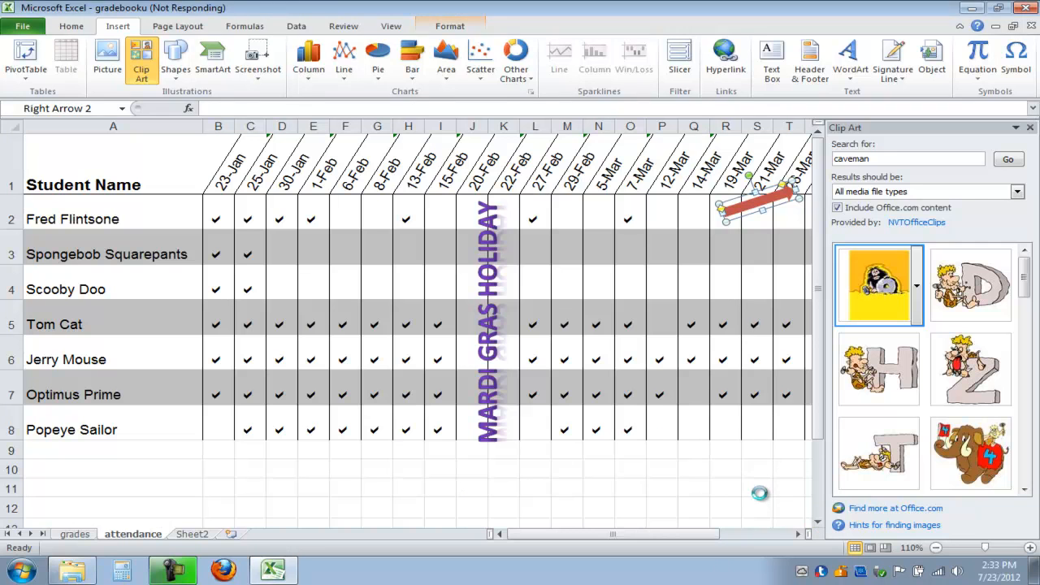
click(818, 521)
click(819, 522)
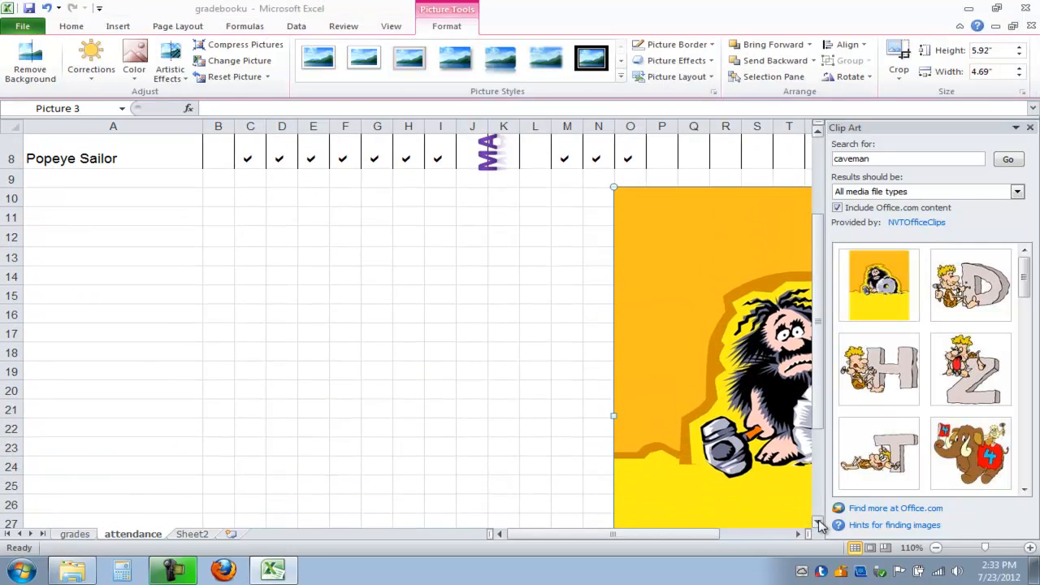
click(800, 534)
click(799, 534)
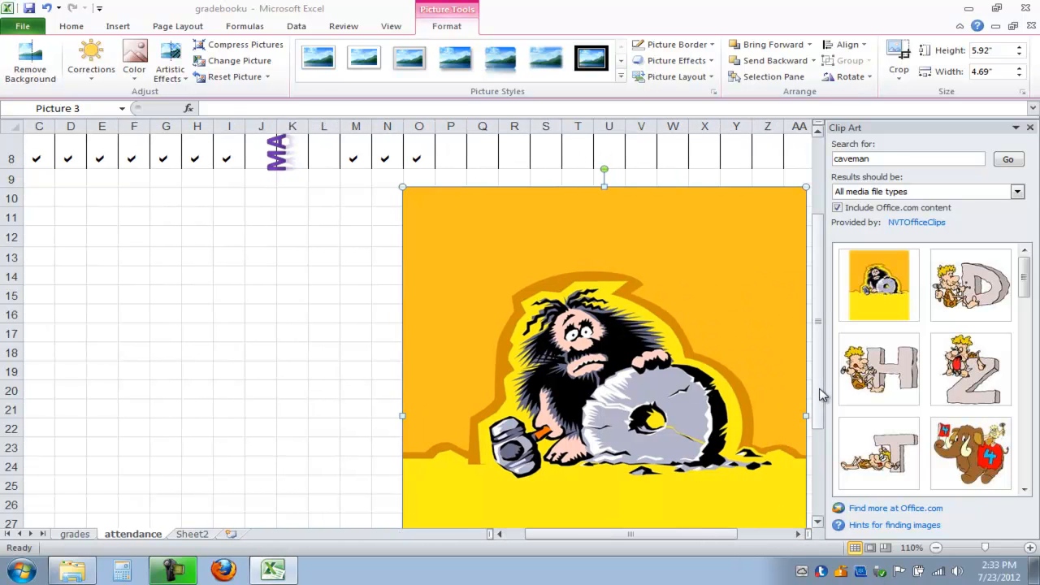
click(799, 535)
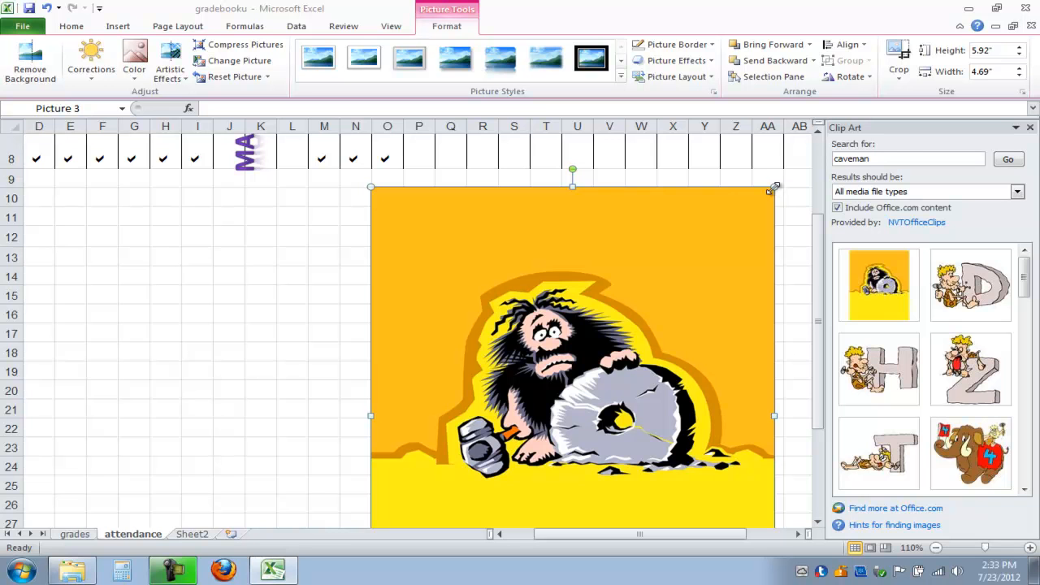
Shrink the caveman picture to 0.4" high by 0.32" wide.
drag(774, 188, 650, 292)
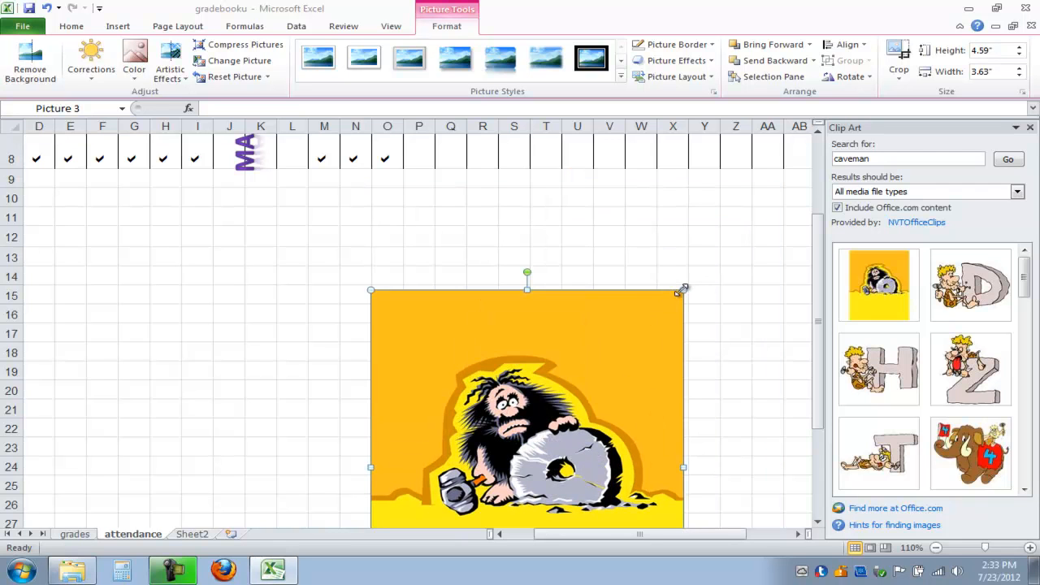
drag(625, 326, 681, 255)
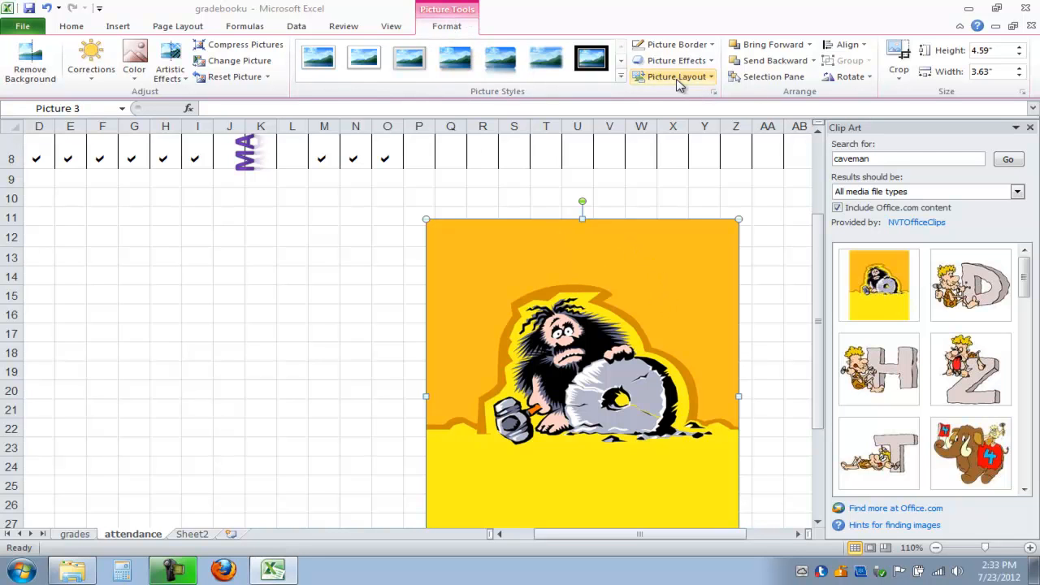
click(1019, 55)
click(1020, 55)
click(1019, 54)
click(1019, 54)
click(1019, 54)
click(1019, 54)
click(1019, 55)
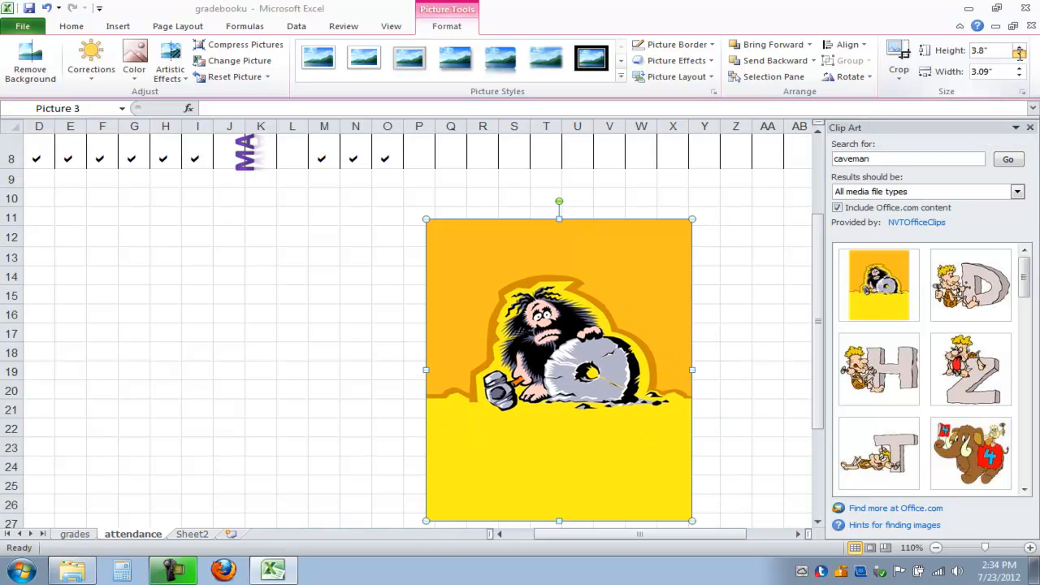
click(1019, 54)
click(1019, 54)
click(1019, 54)
click(1019, 54)
click(1019, 55)
click(1019, 54)
click(1019, 55)
click(1019, 55)
click(1019, 54)
click(1019, 55)
click(1019, 55)
click(1019, 54)
click(1019, 54)
click(1019, 55)
click(1019, 54)
click(1019, 54)
click(1019, 54)
click(1019, 54)
click(1019, 55)
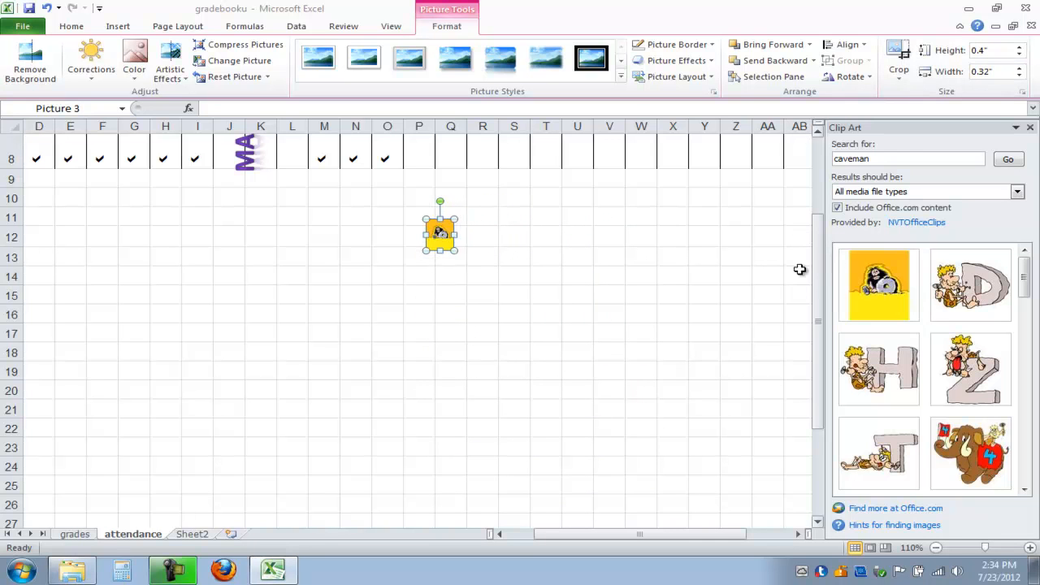
Move the small caveman picture into cell A2, beside the first student's name.
drag(440, 236, 185, 143)
scroll(819, 133, up, 2)
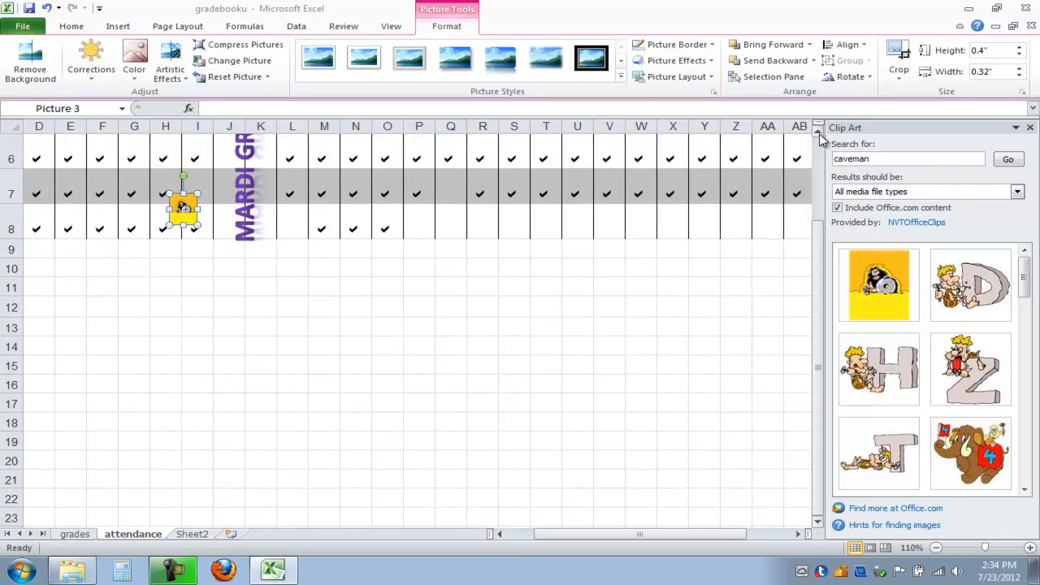
drag(563, 542, 528, 540)
drag(424, 352, 152, 156)
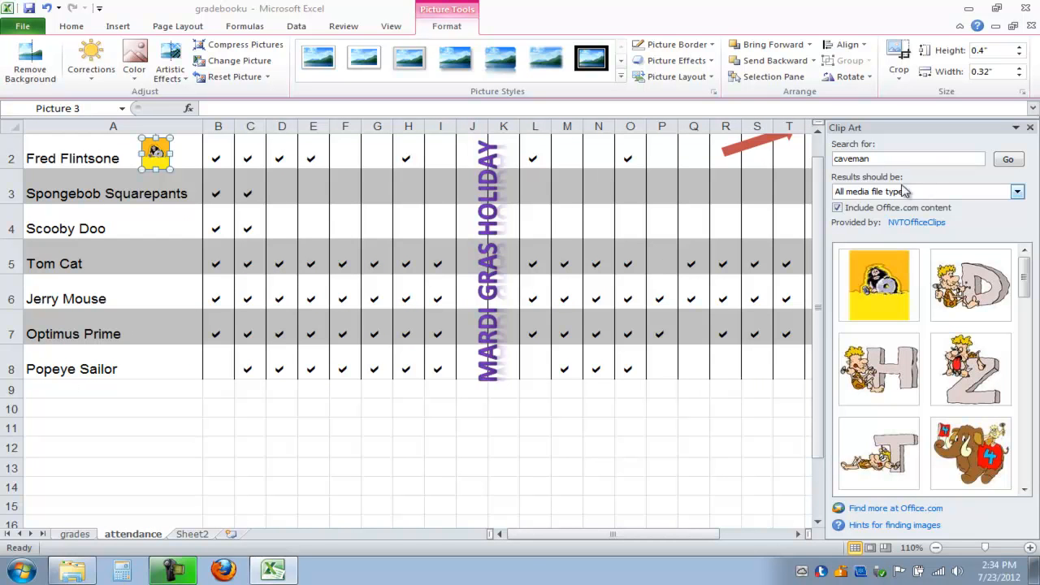
Search the clip art for cat and insert the cartoon of the grey cat on a blue background.
click(874, 159)
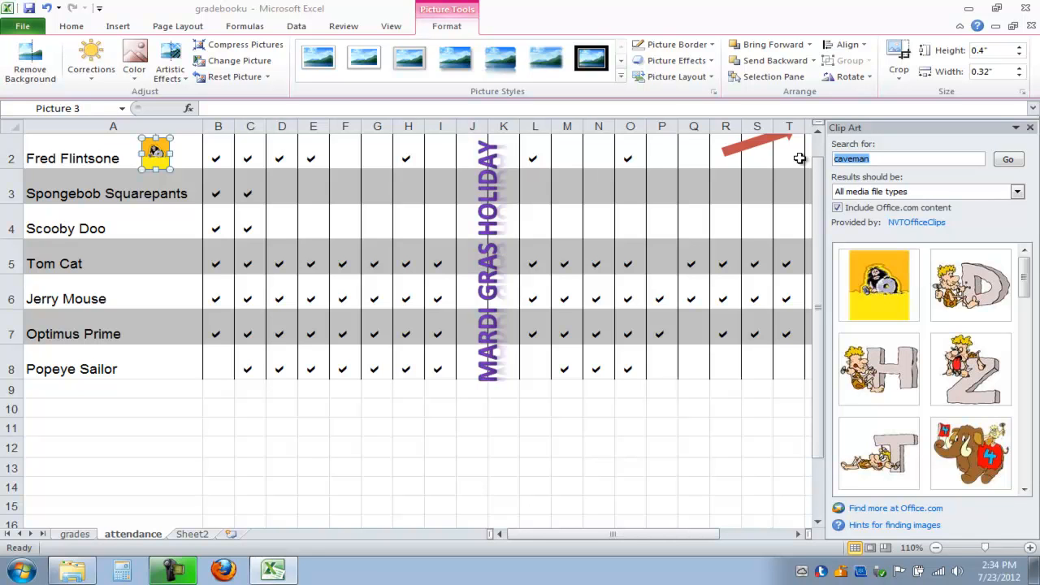
text(cat)
key(Return)
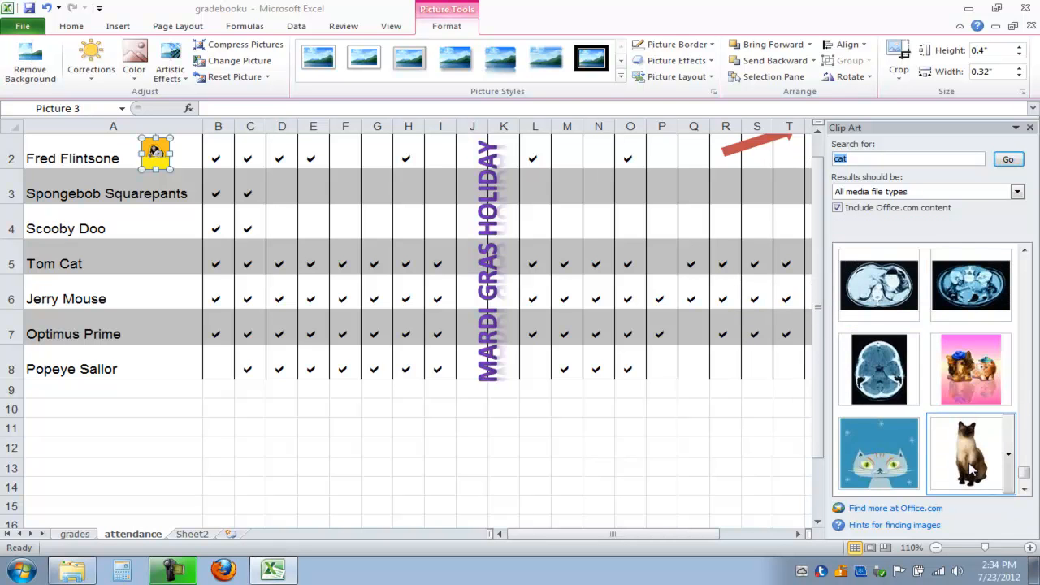
click(879, 465)
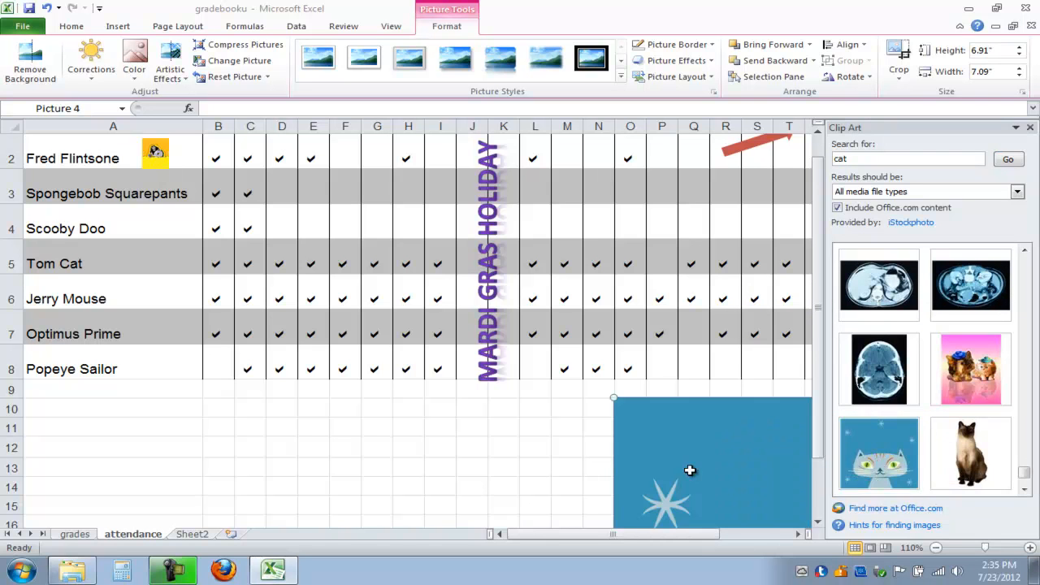
Set the cat picture's height to 2".
scroll(817, 524, down, 3)
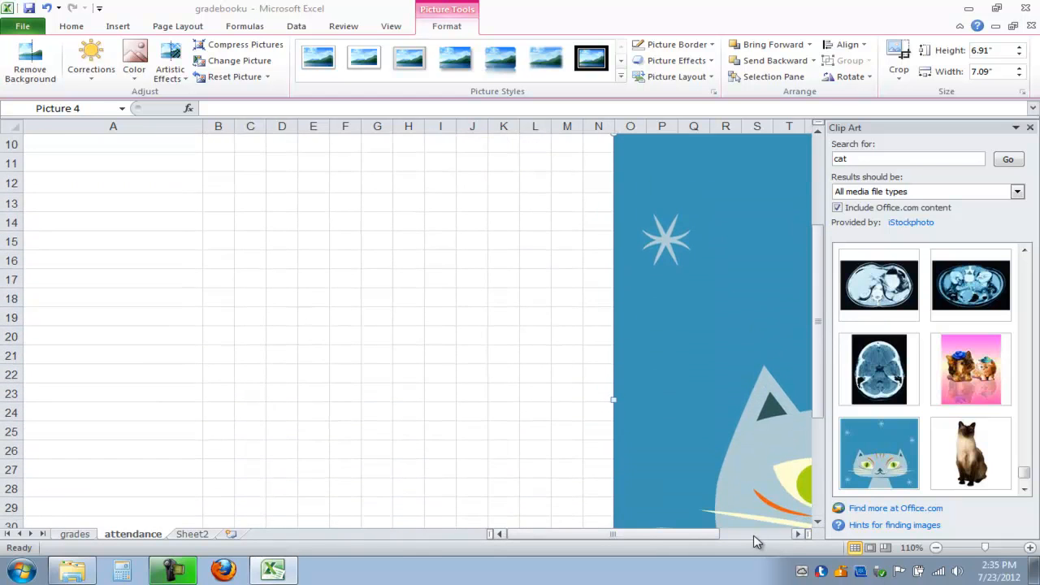
click(753, 534)
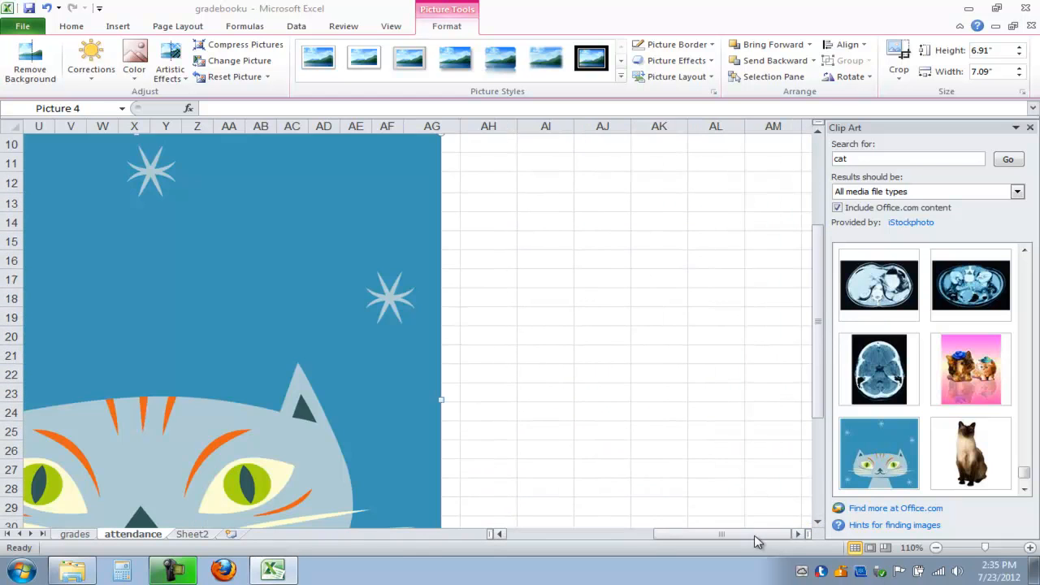
click(819, 133)
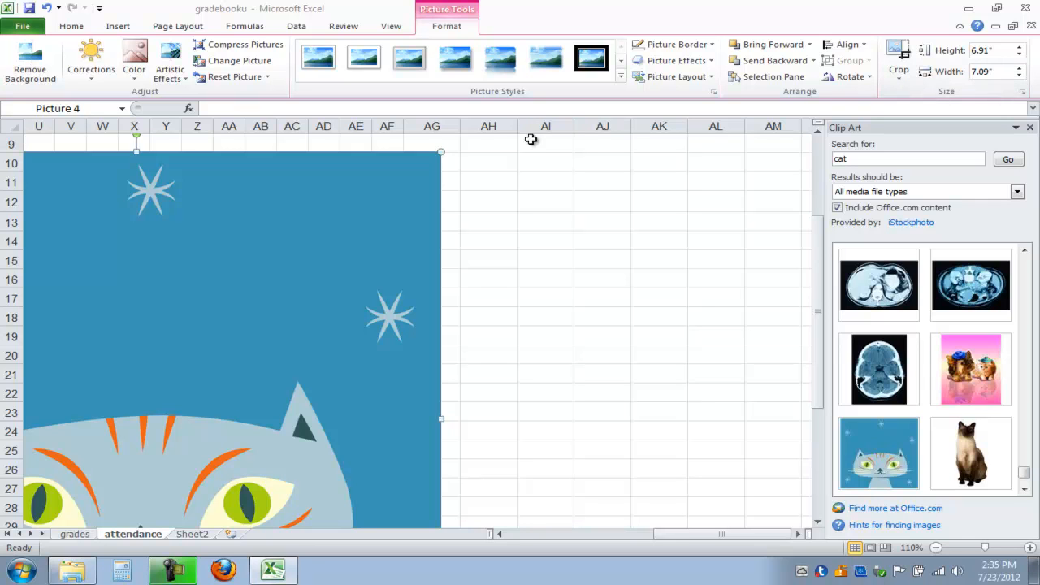
click(1001, 50)
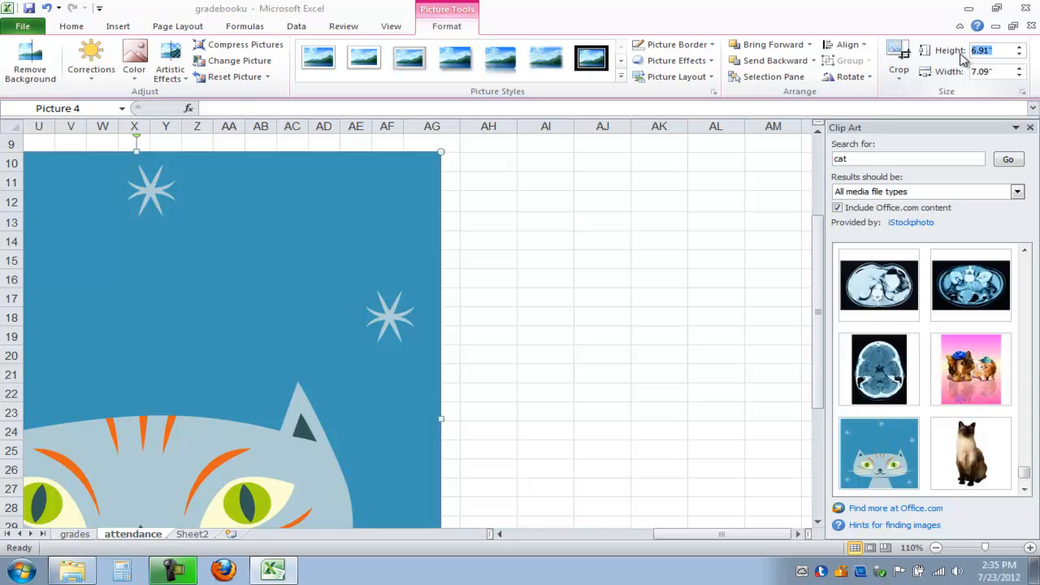
text(2)
key(Return)
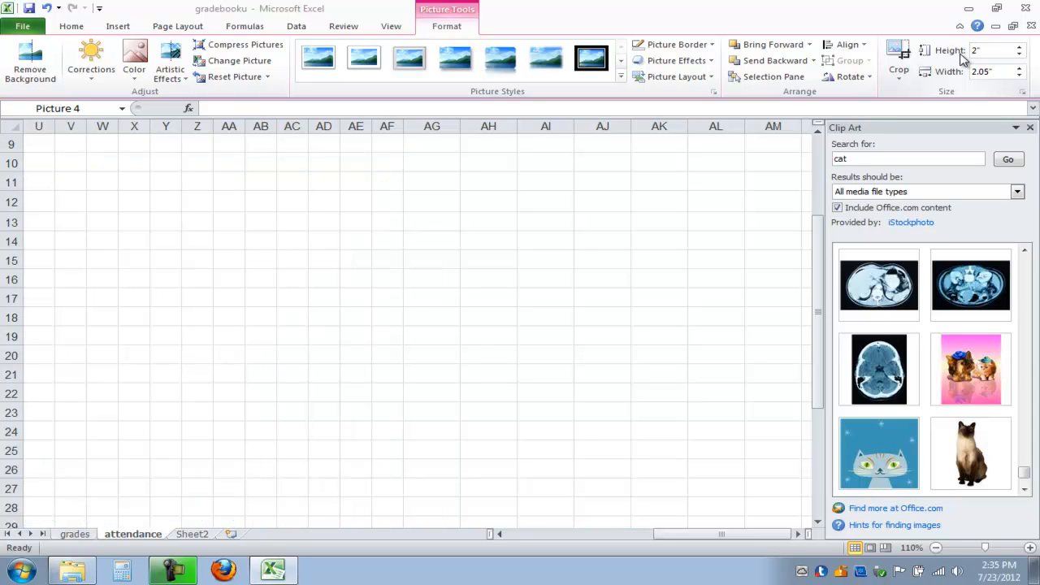
Shrink the cat picture to about 0.43" by 0.44" and place it in cell A5 beside Tom Cat.
click(544, 541)
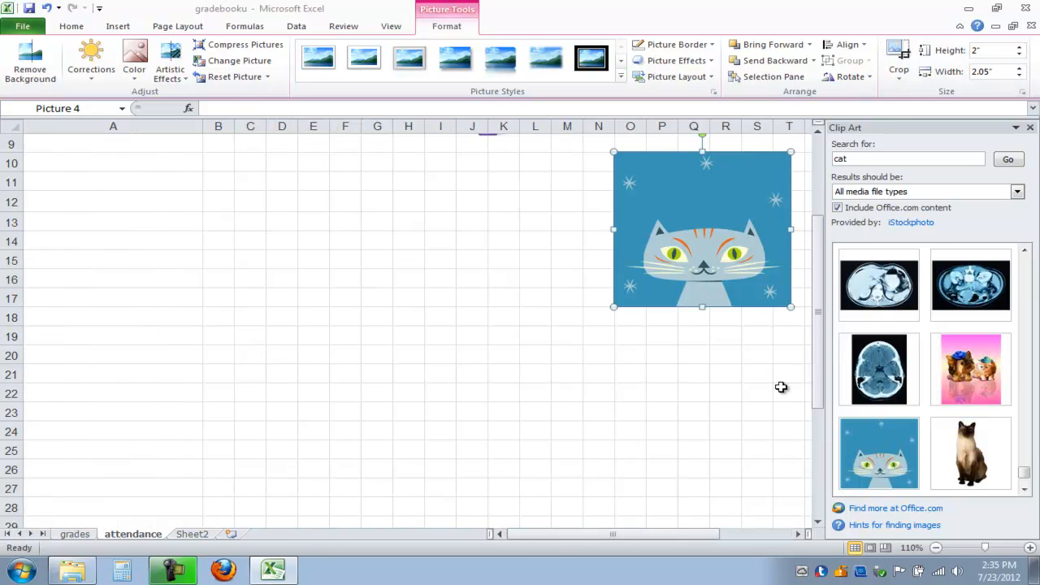
click(818, 132)
click(818, 132)
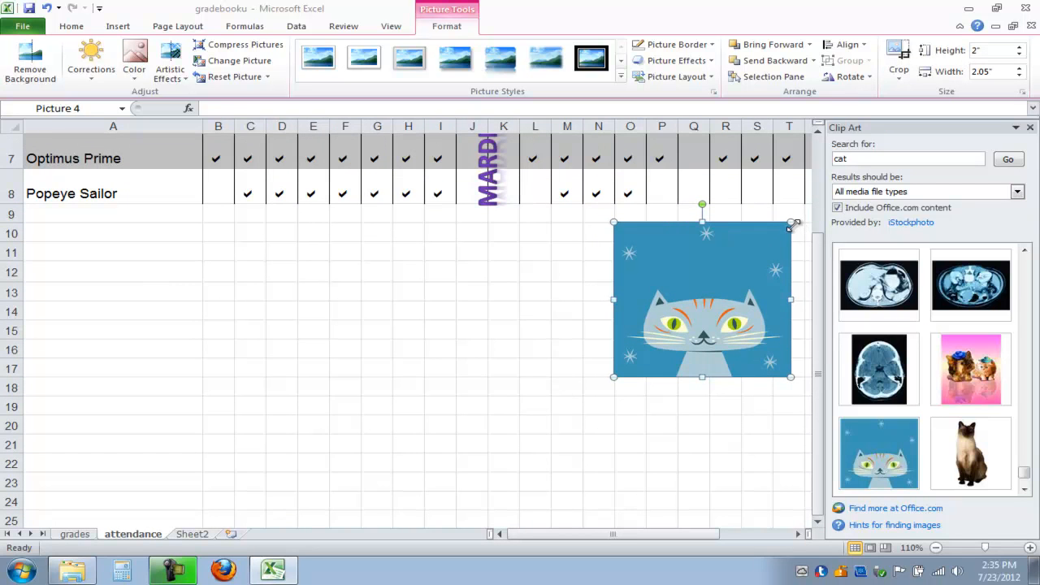
drag(793, 223, 154, 197)
scroll(234, 258, up, 1)
scroll(234, 259, up, 1)
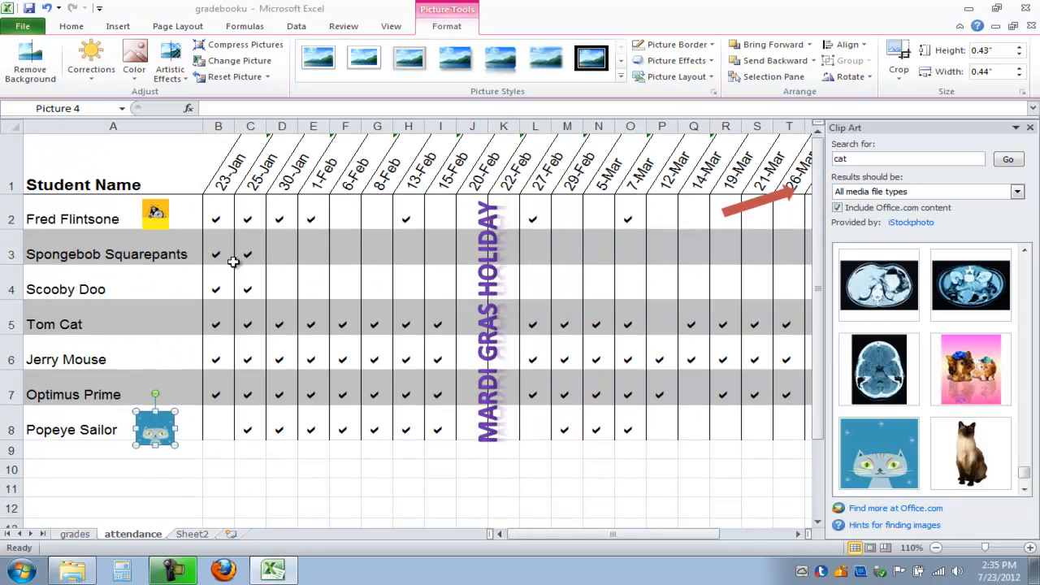
drag(156, 429, 159, 329)
Deselect the picture, close the clip art search and save the gradebook workbook.
click(328, 488)
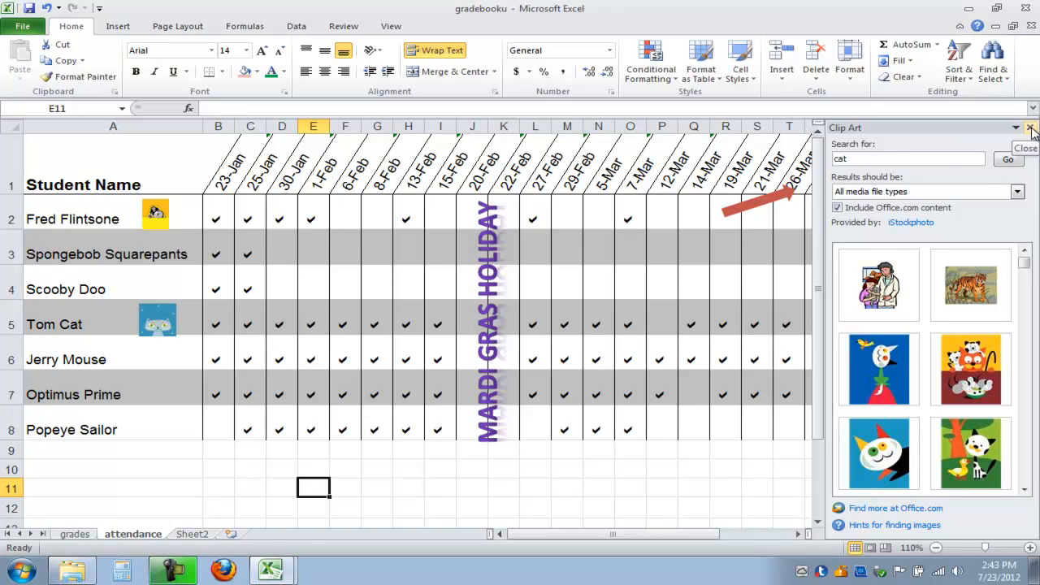
click(1031, 130)
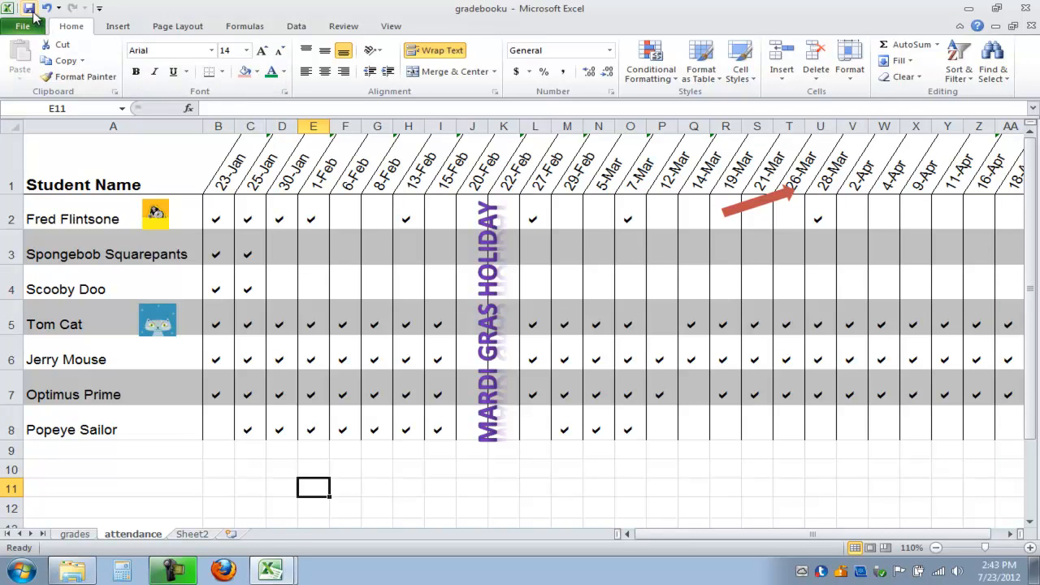
click(29, 9)
Open the Chart Practice workbook from the Excel Productivity Workshop files folder and show its Pop sheet.
click(73, 573)
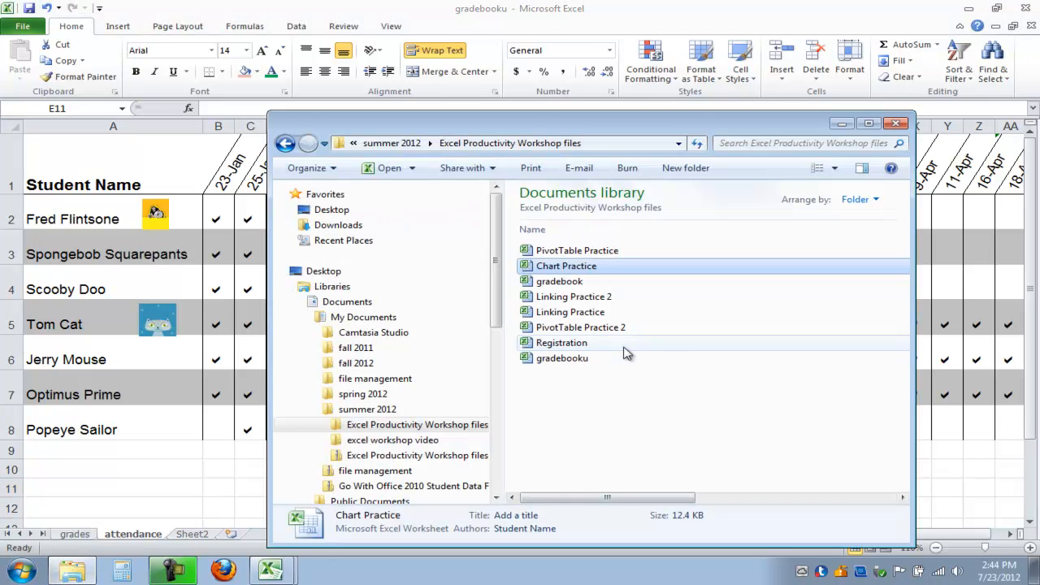
double_click(561, 268)
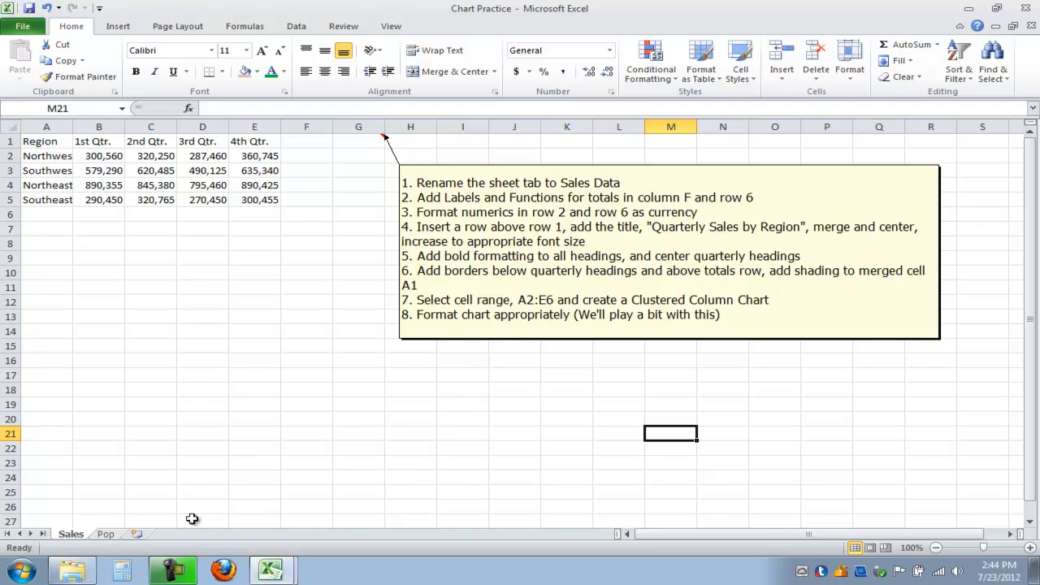
click(105, 535)
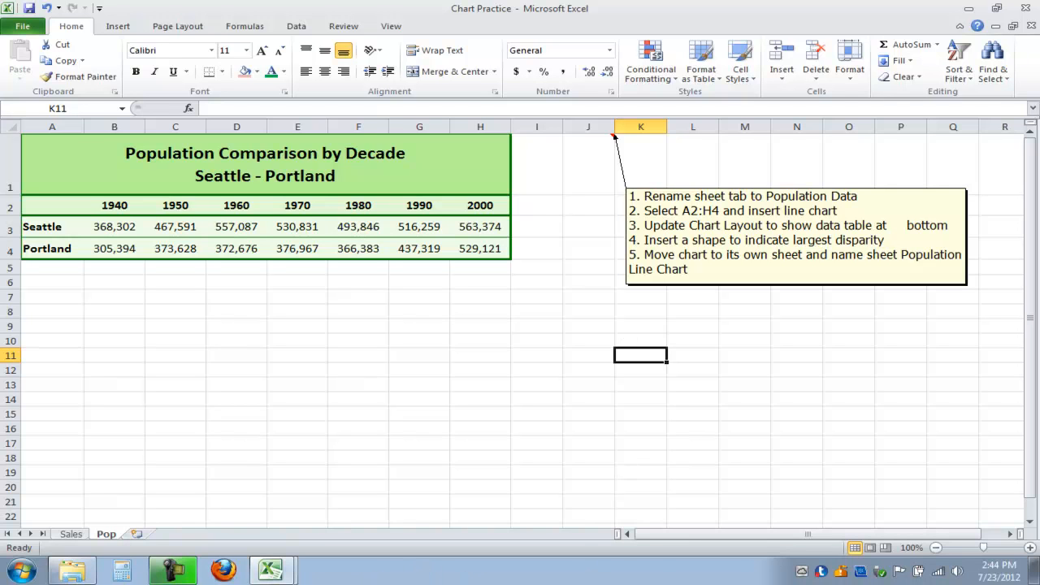
Rename the Pop sheet as Population Data.
right_click(108, 535)
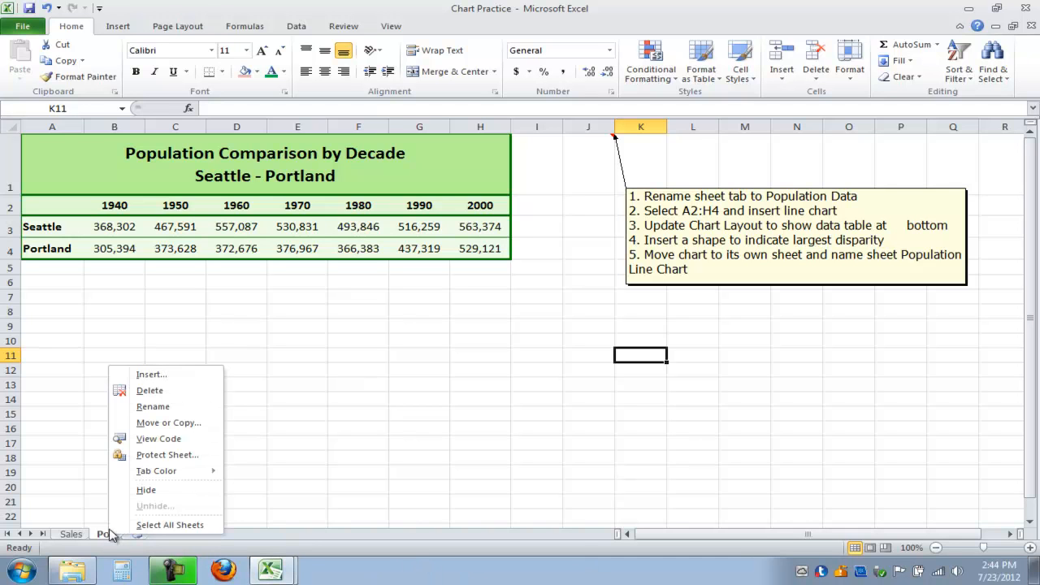
click(153, 407)
text(Population Data)
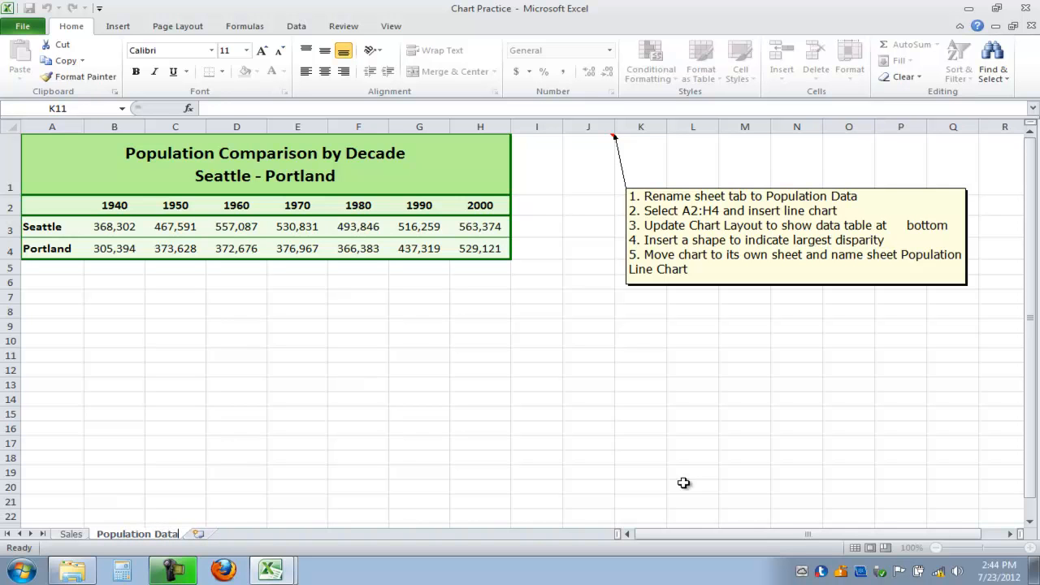
click(501, 428)
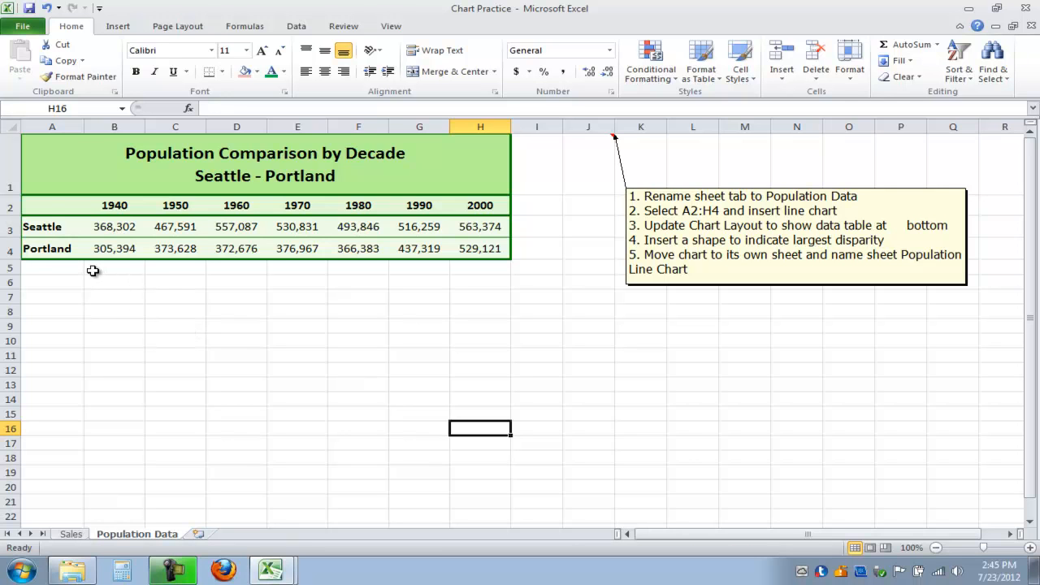
Insert a 2-D line chart with markers from the range A2:H4 and place it below the population table.
click(43, 205)
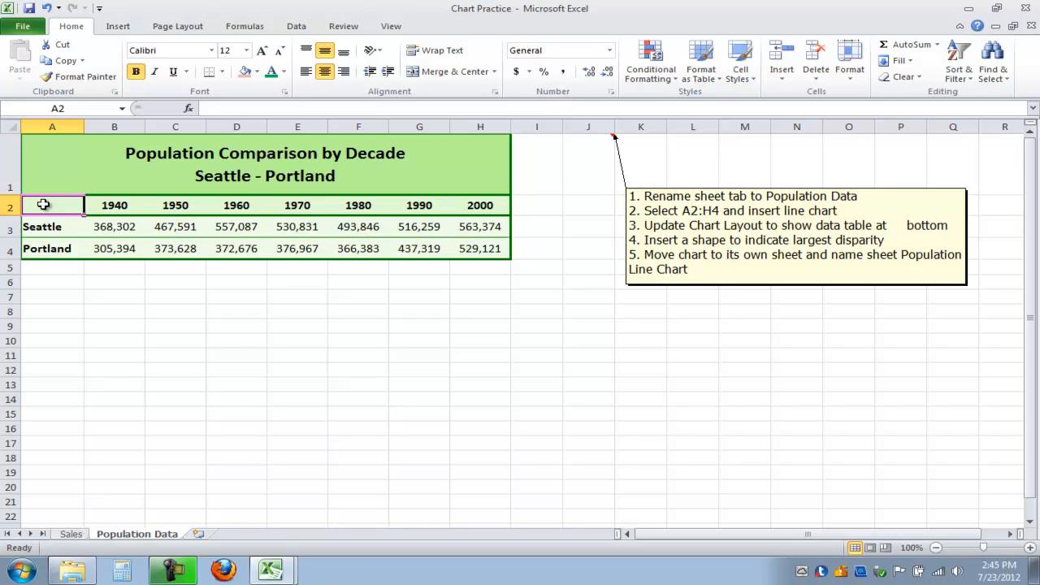
drag(43, 204, 478, 246)
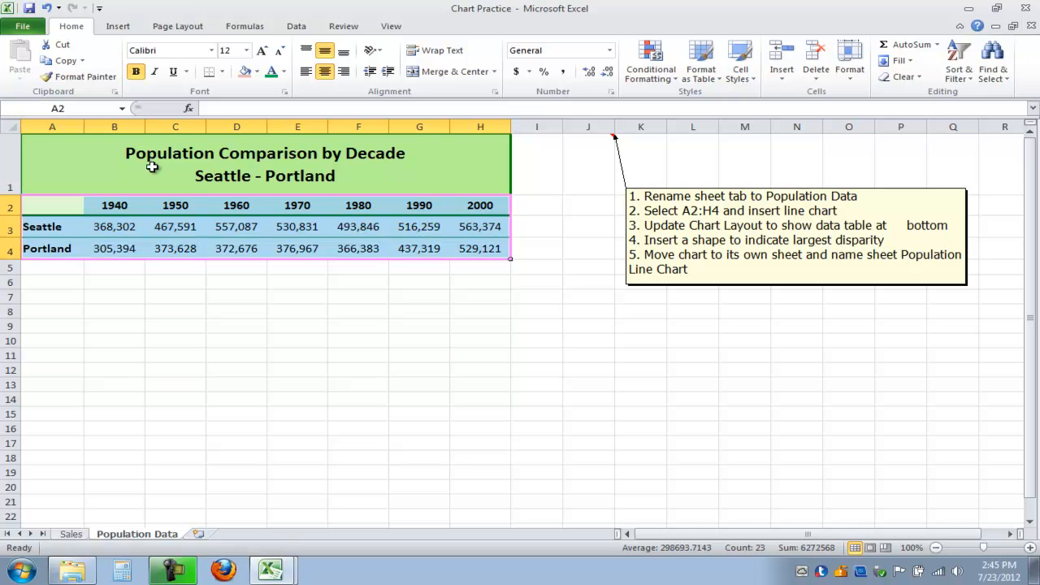
click(124, 29)
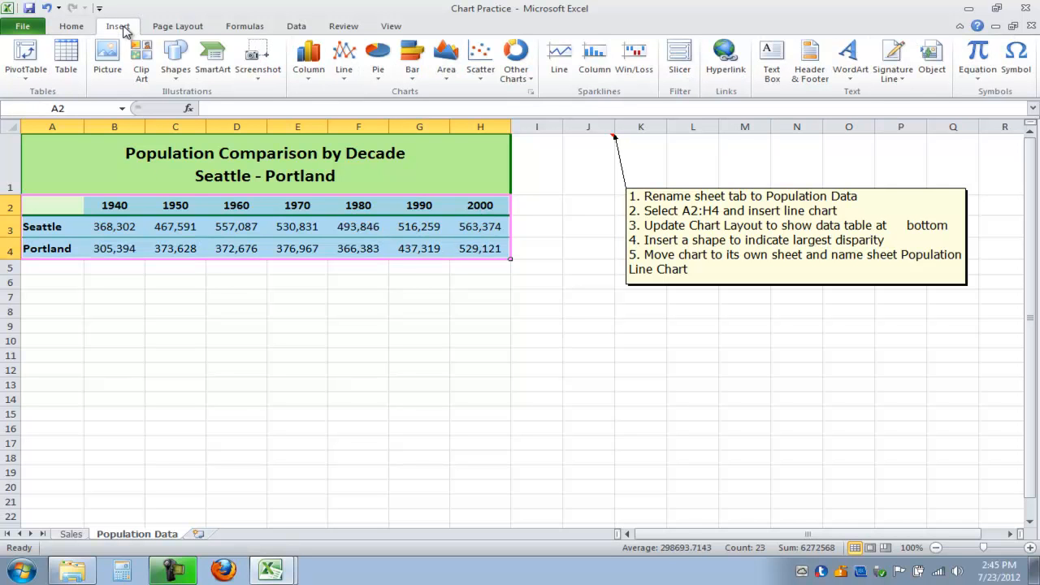
click(344, 65)
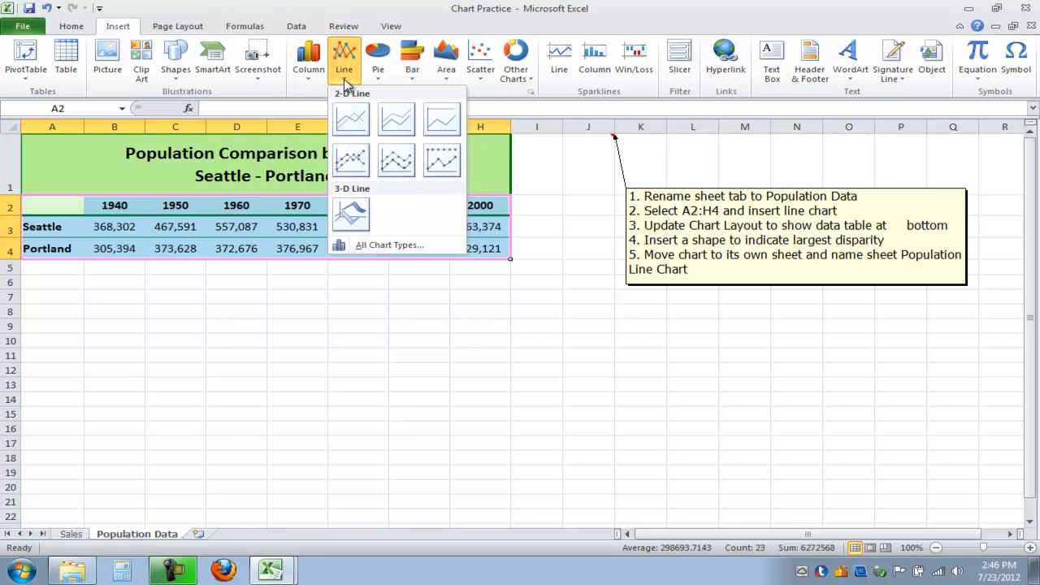
click(354, 166)
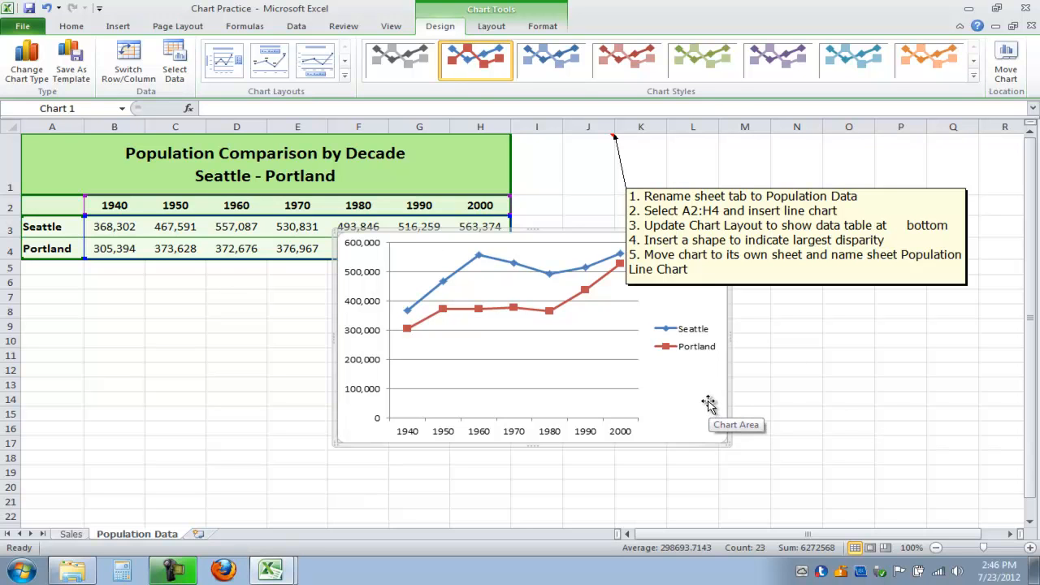
drag(710, 405, 431, 447)
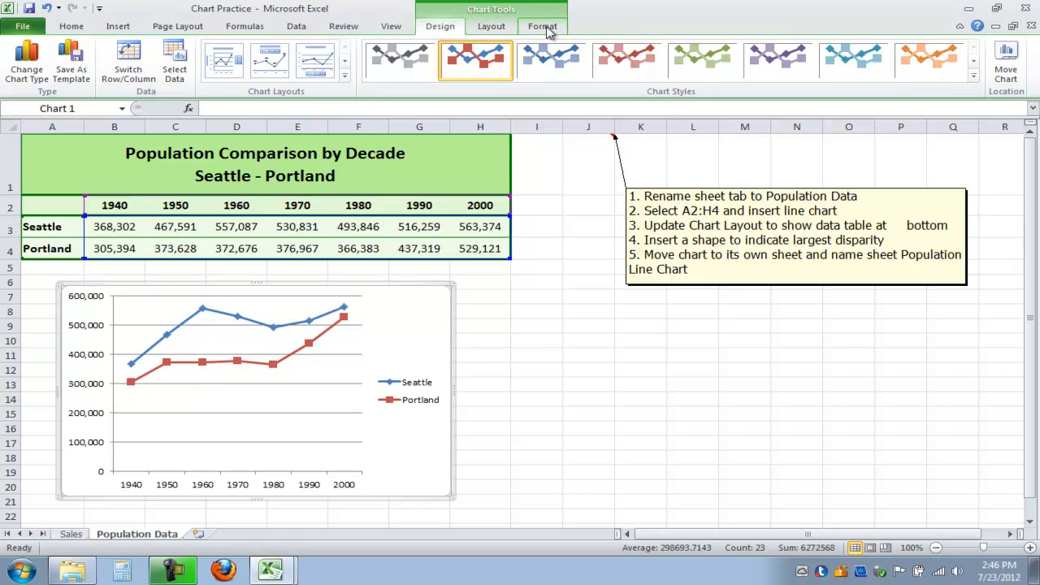
Show a data table without legend keys below the population line chart.
click(490, 31)
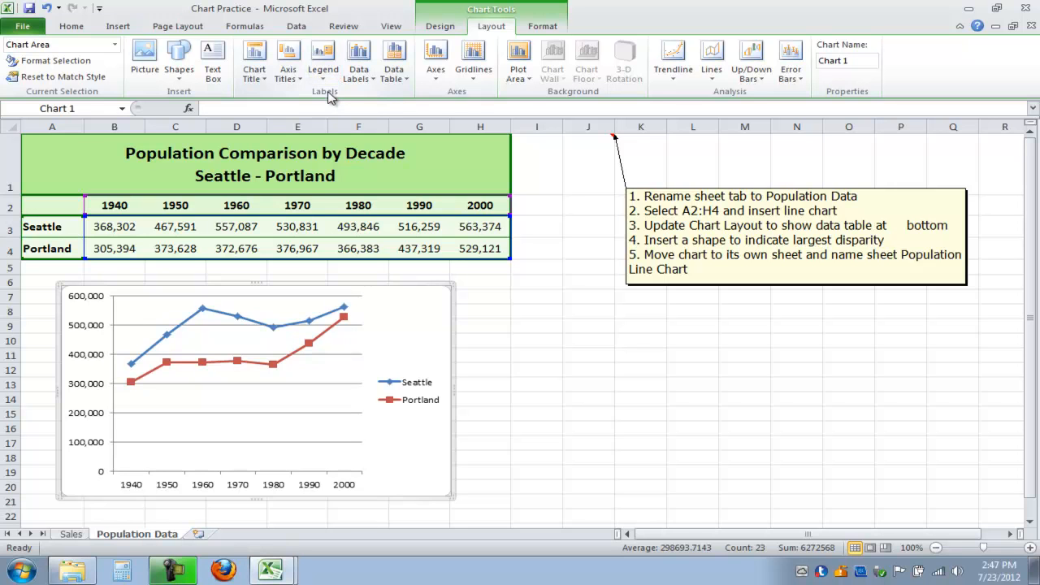
click(405, 85)
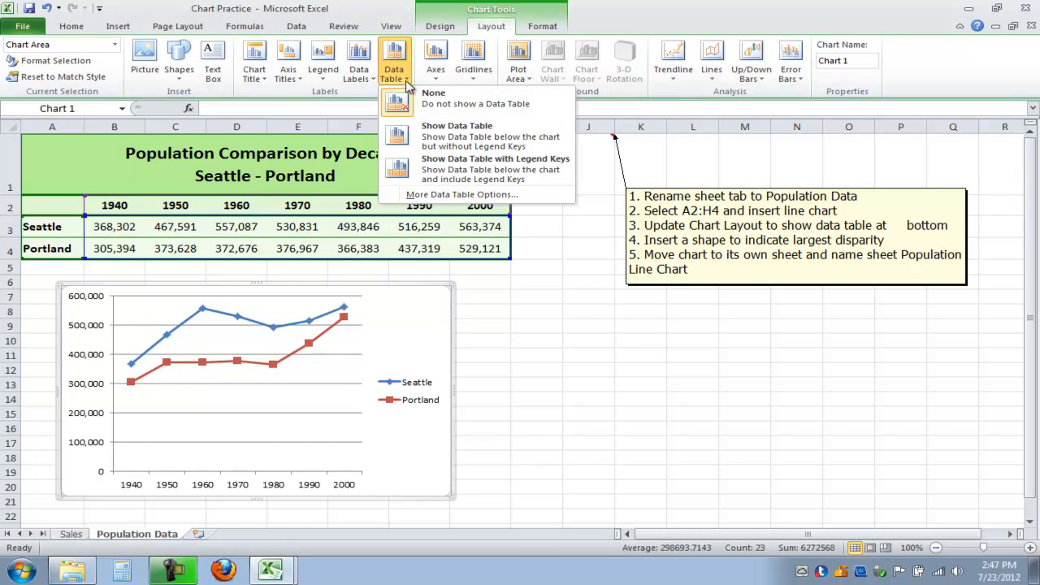
click(439, 142)
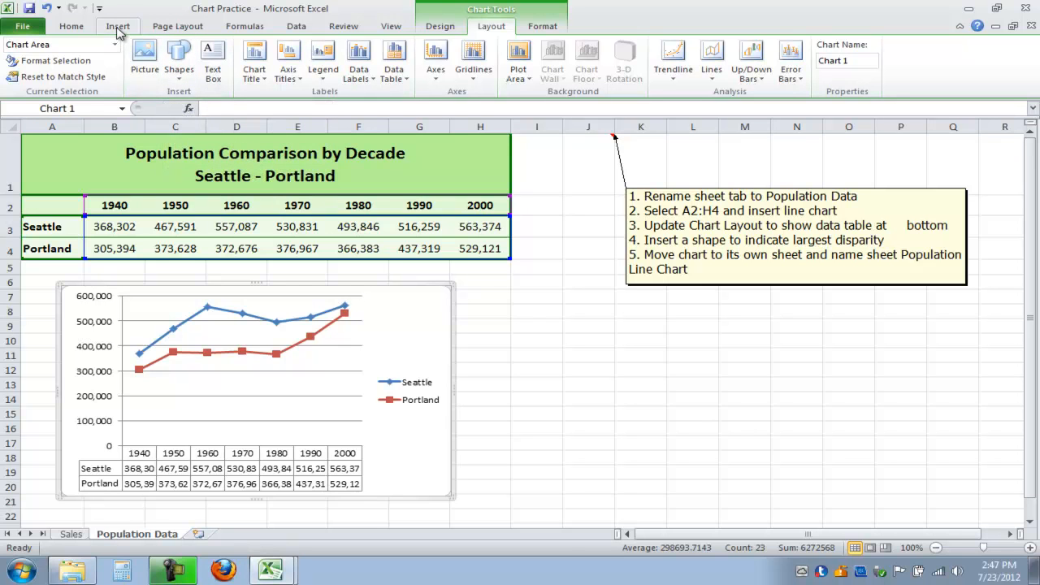
Insert an Up Arrow Callout about 0.6" high and 0.92" wide and place it beneath Portland's 1960 point on the line chart.
click(180, 61)
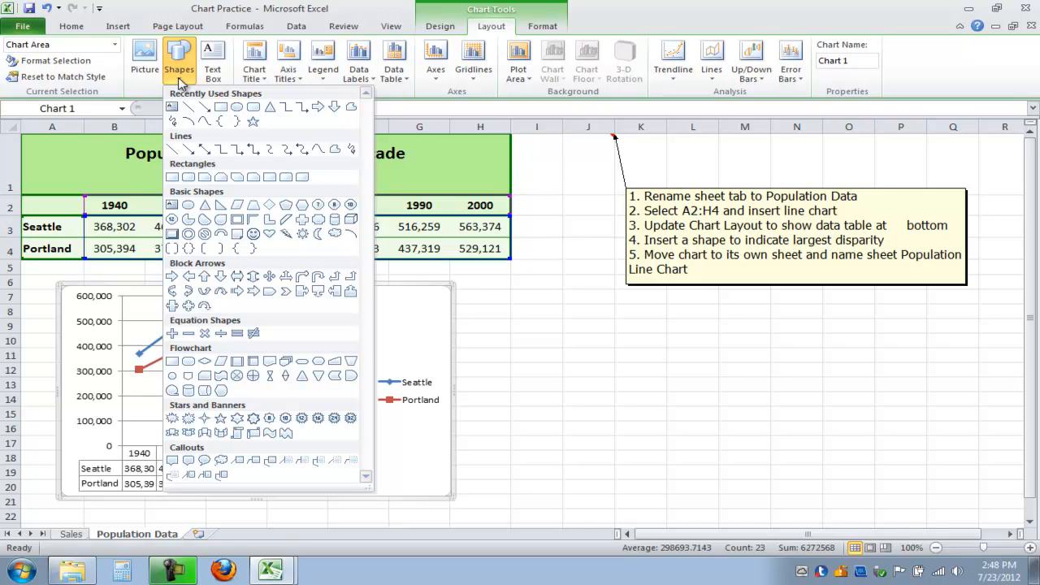
click(350, 295)
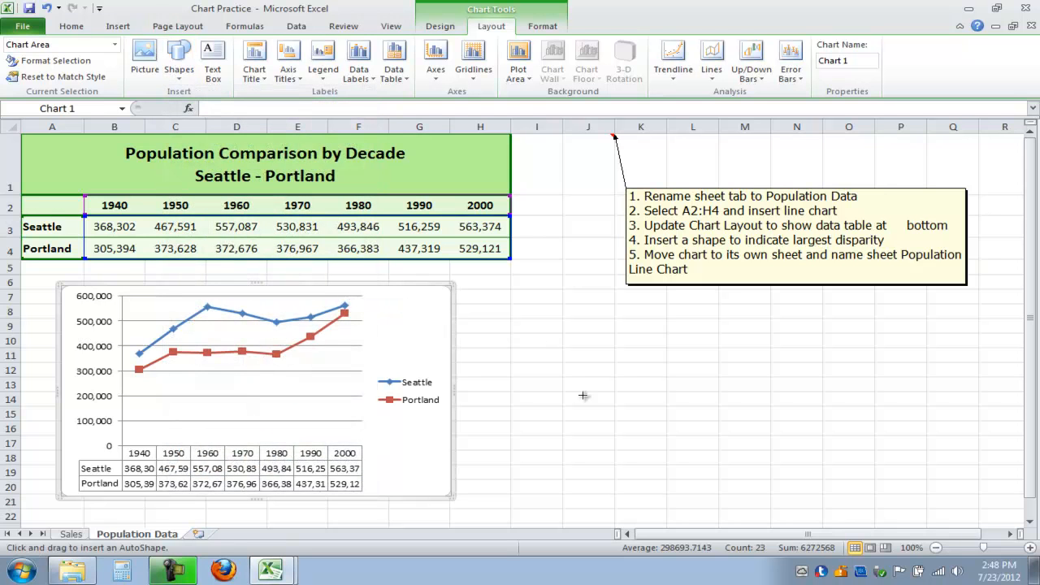
mouse_move(575, 333)
mouse_down()
mouse_move(589, 357)
mouse_move(647, 375)
mouse_up()
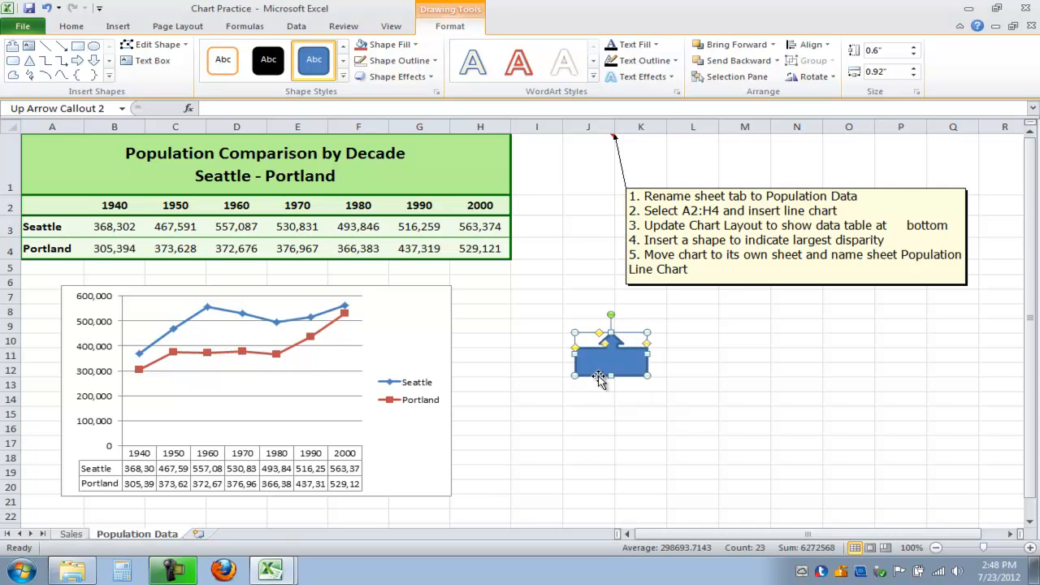
drag(597, 376, 195, 402)
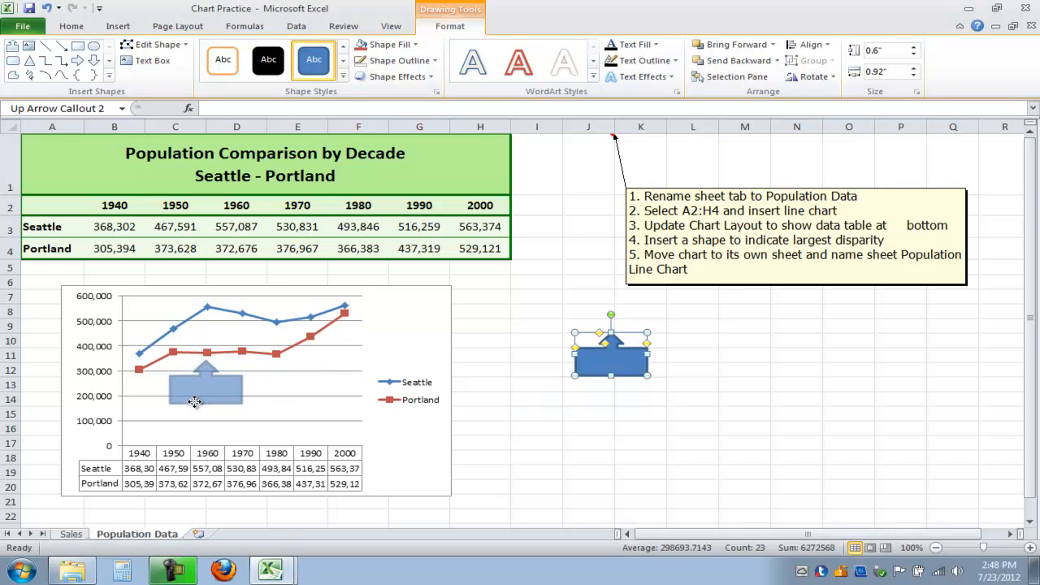
drag(195, 401, 195, 401)
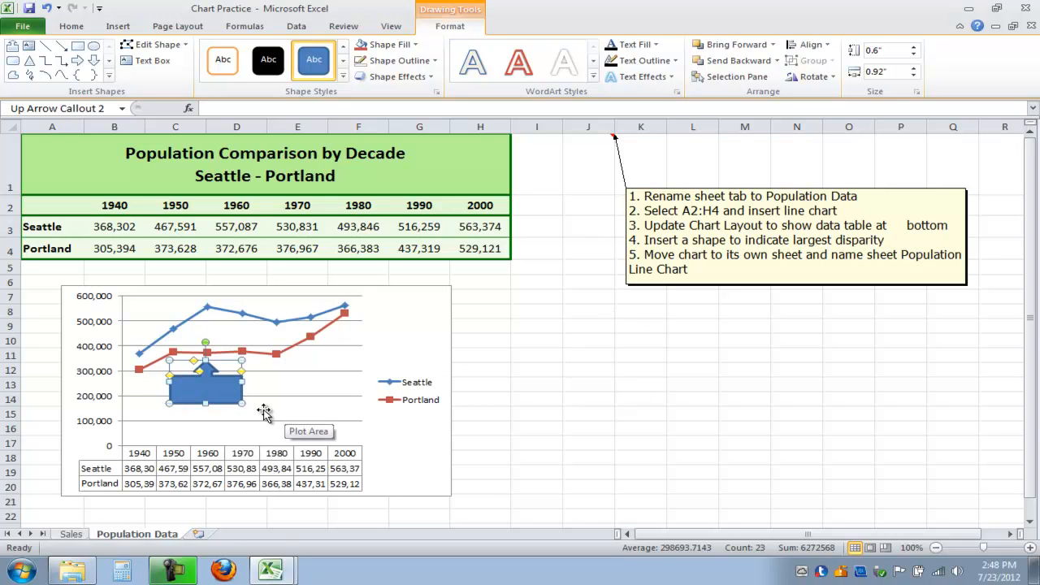
Add the text "Largest difference in population" to the arrow callout.
right_click(207, 390)
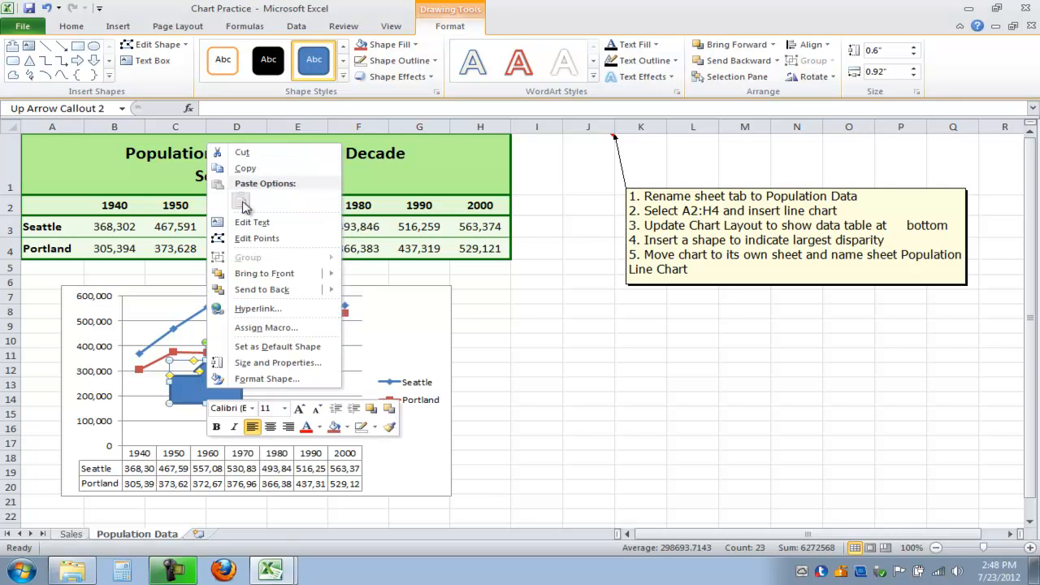
click(260, 224)
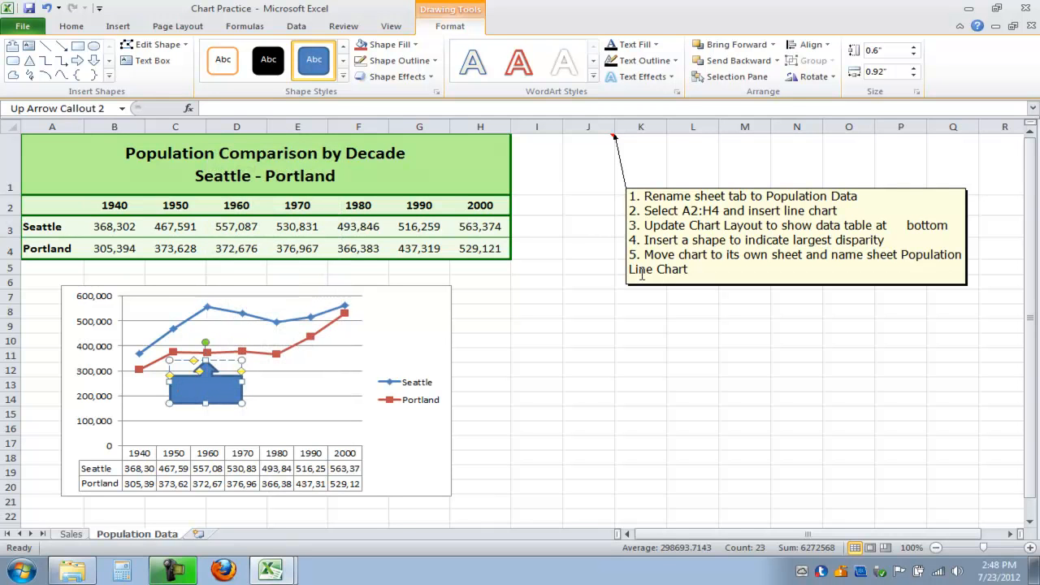
text(Largest difference)
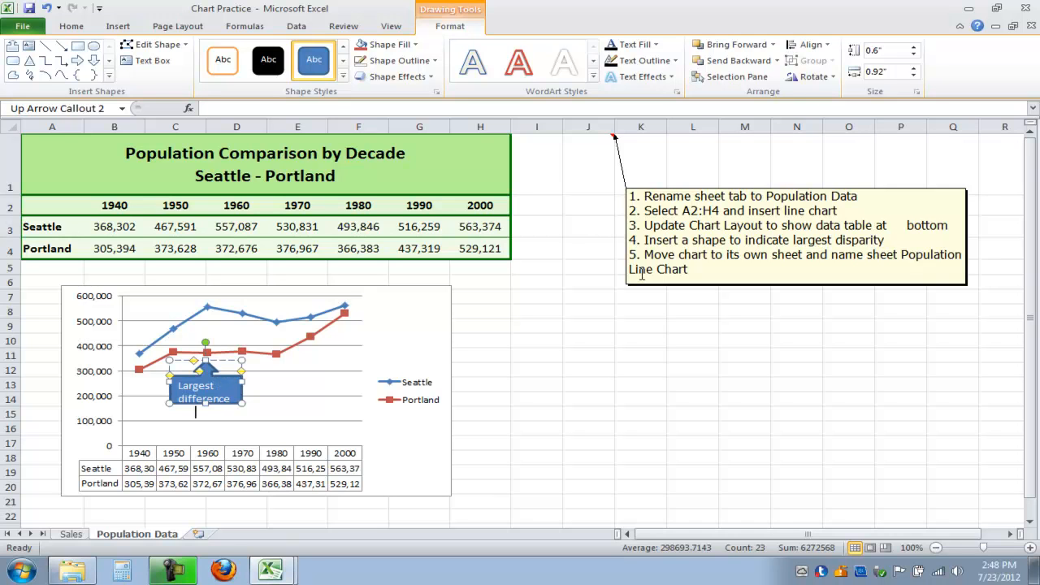
Enlarge the callout to about 0.82" high and 1.56" wide and re-centre its arrow under Portland's 1960 point.
click(250, 412)
click(221, 400)
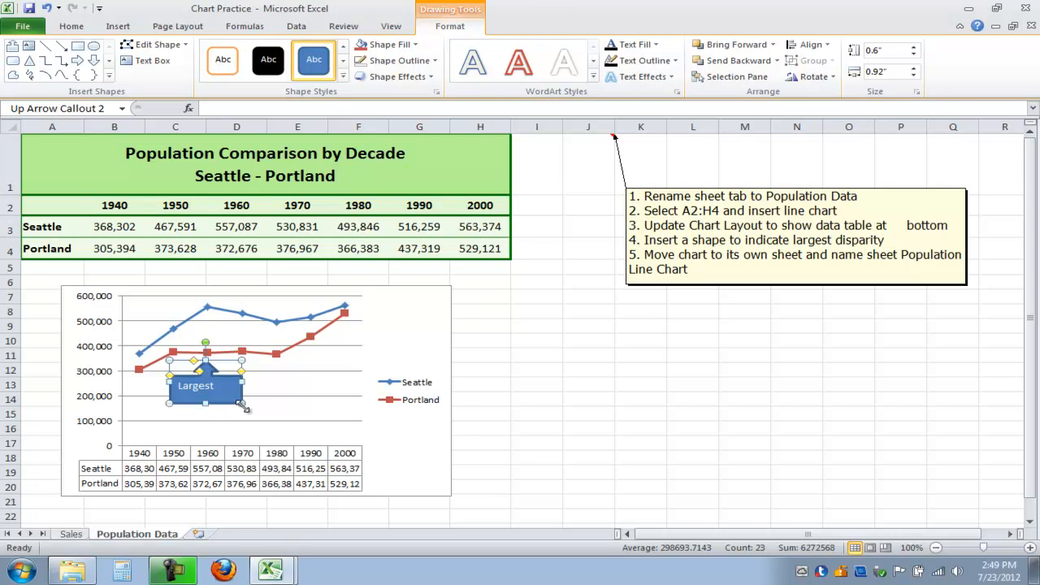
mouse_move(242, 405)
mouse_down()
mouse_move(270, 416)
mouse_move(294, 407)
mouse_move(230, 420)
mouse_up()
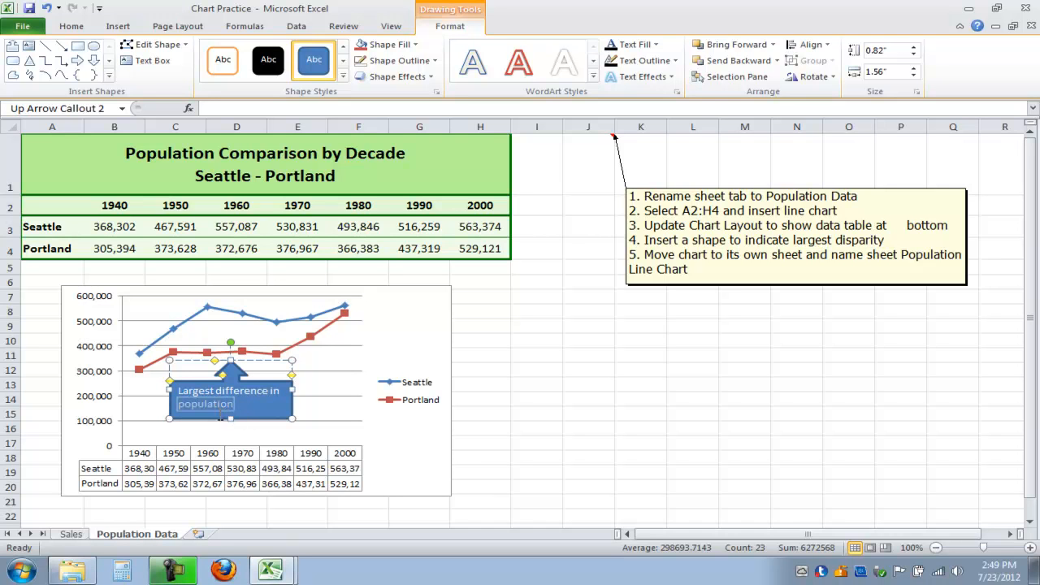
drag(210, 422, 184, 419)
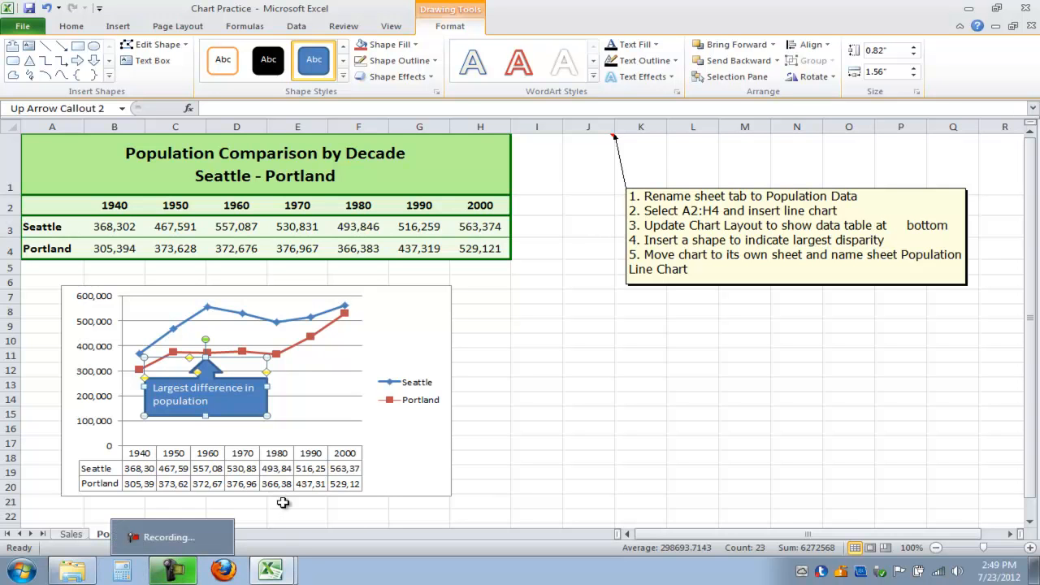
click(539, 424)
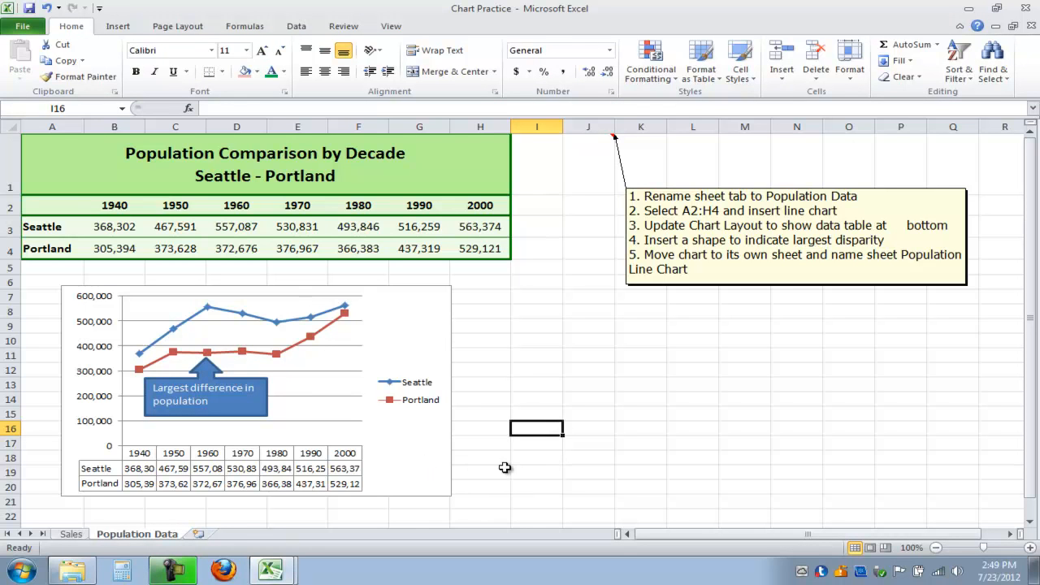
Move the population line chart to a new sheet named Population Line Chart.
click(426, 449)
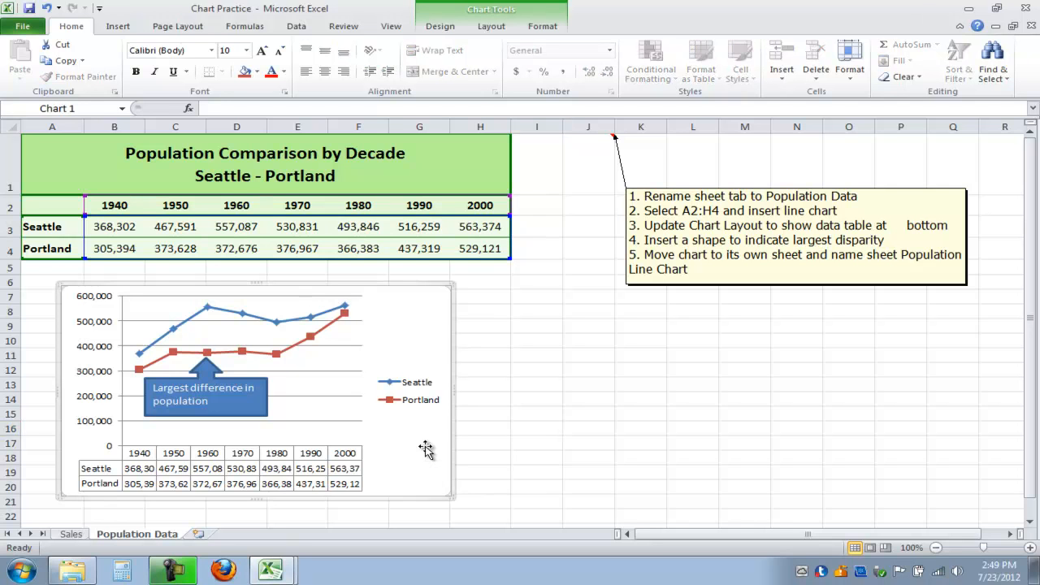
click(443, 27)
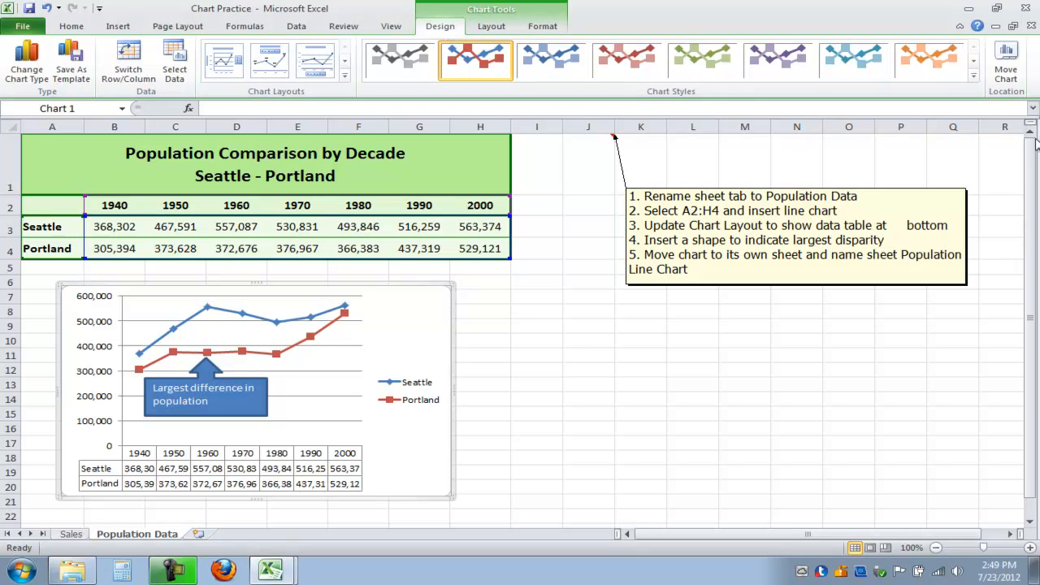
click(1007, 71)
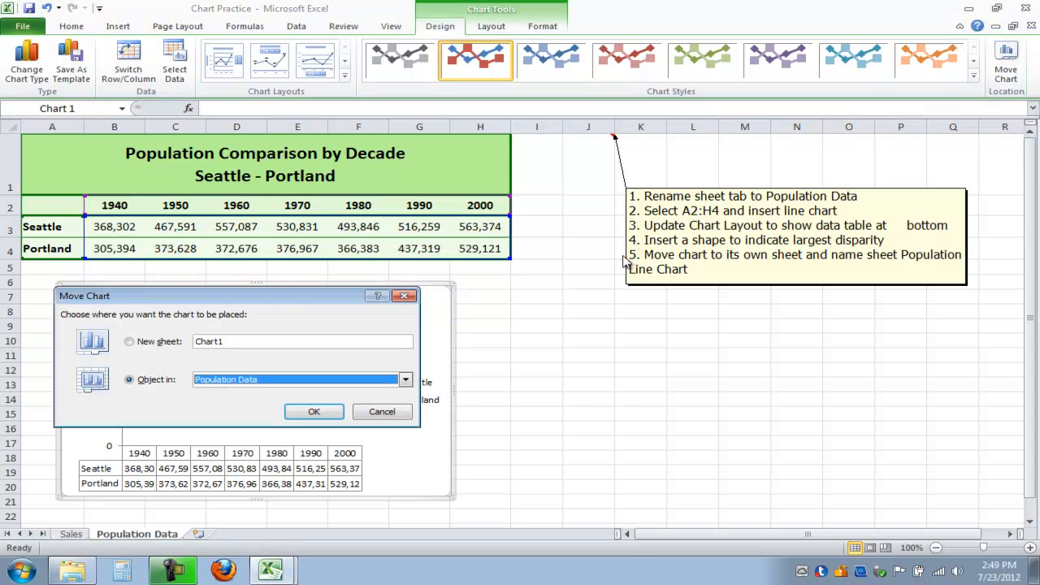
drag(286, 302, 727, 333)
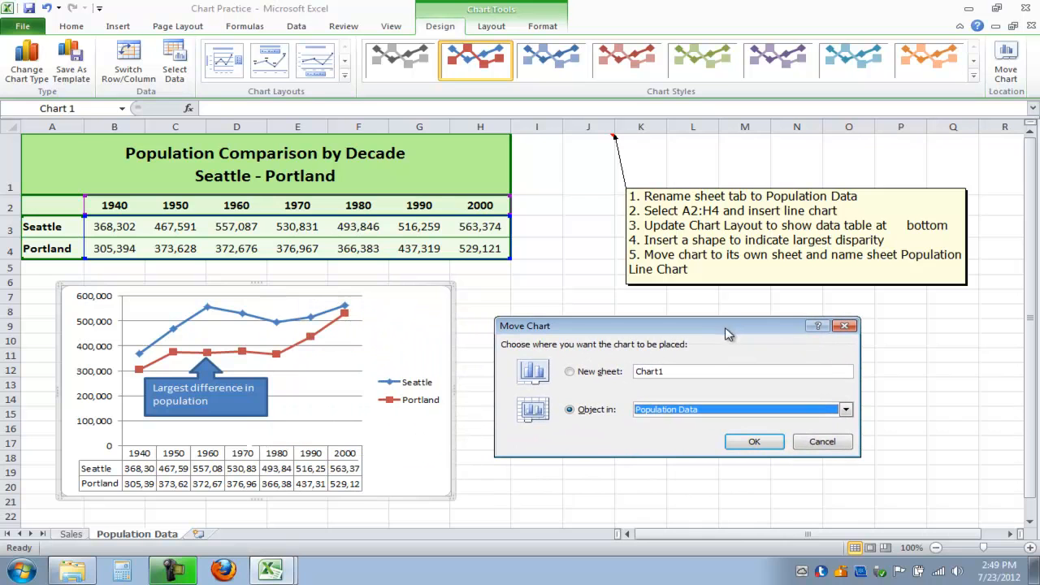
click(570, 372)
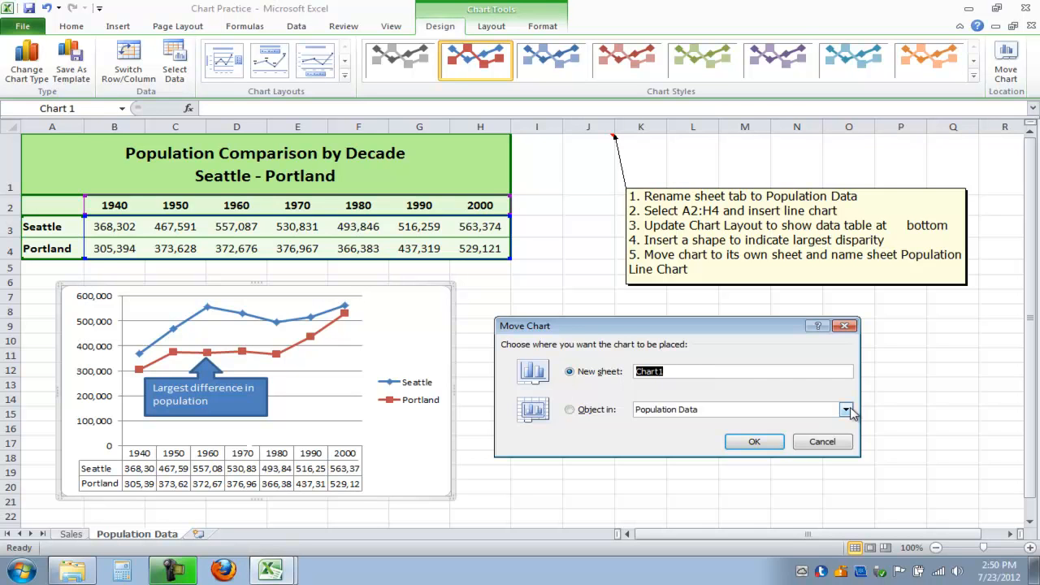
text(Population Line)
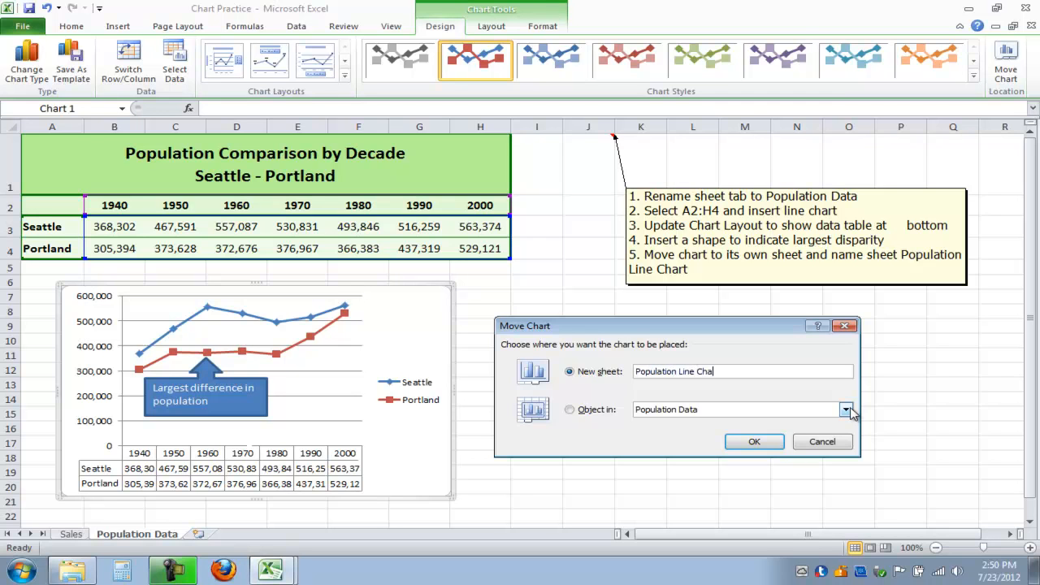
click(755, 443)
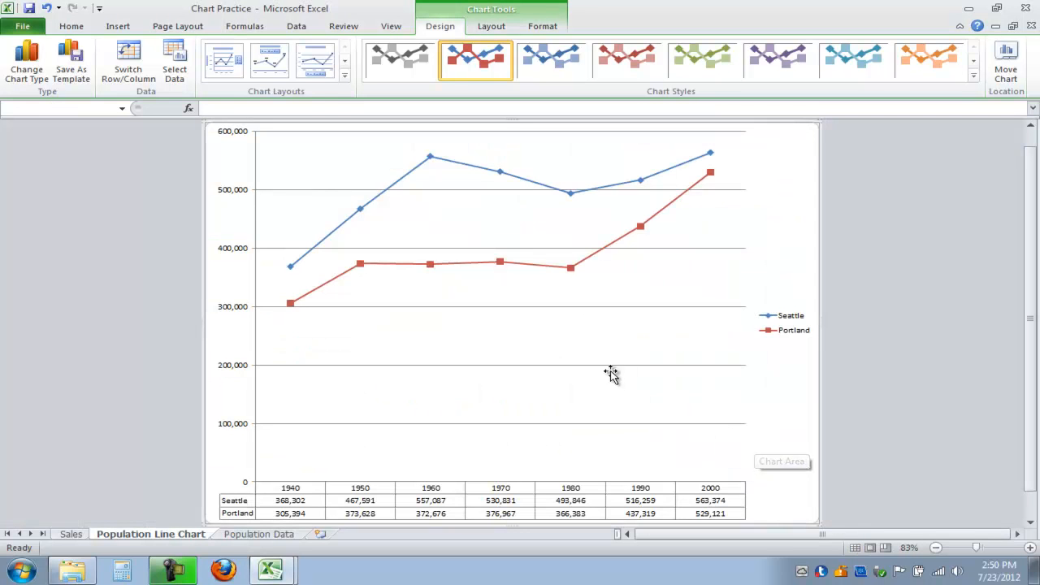
scroll(604, 355, up, 1)
scroll(604, 355, down, 2)
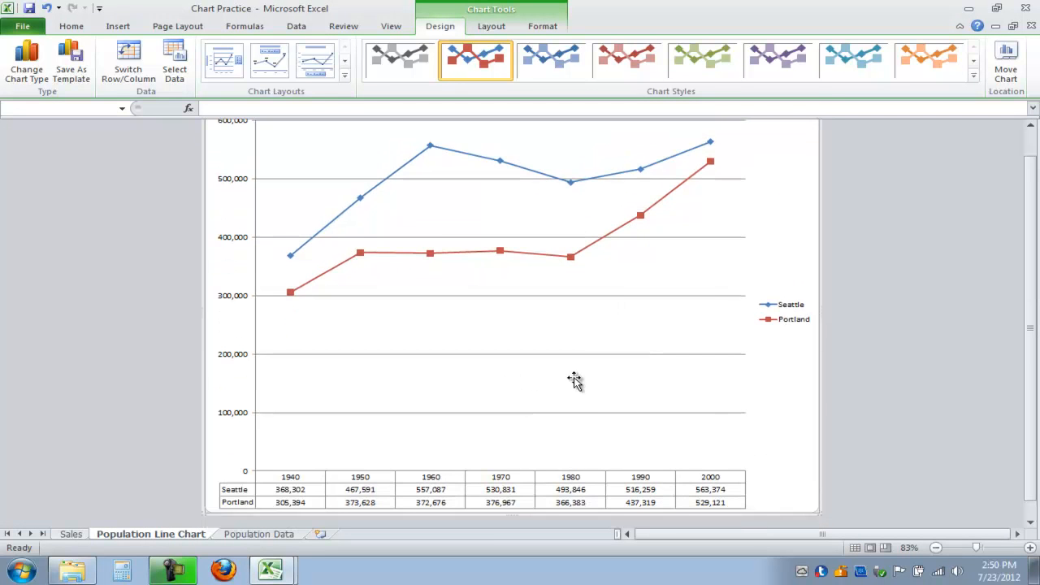
Cut the callout from the Population Data sheet and paste it into the Population Line Chart sheet, beneath Portland's 1960 point.
click(262, 538)
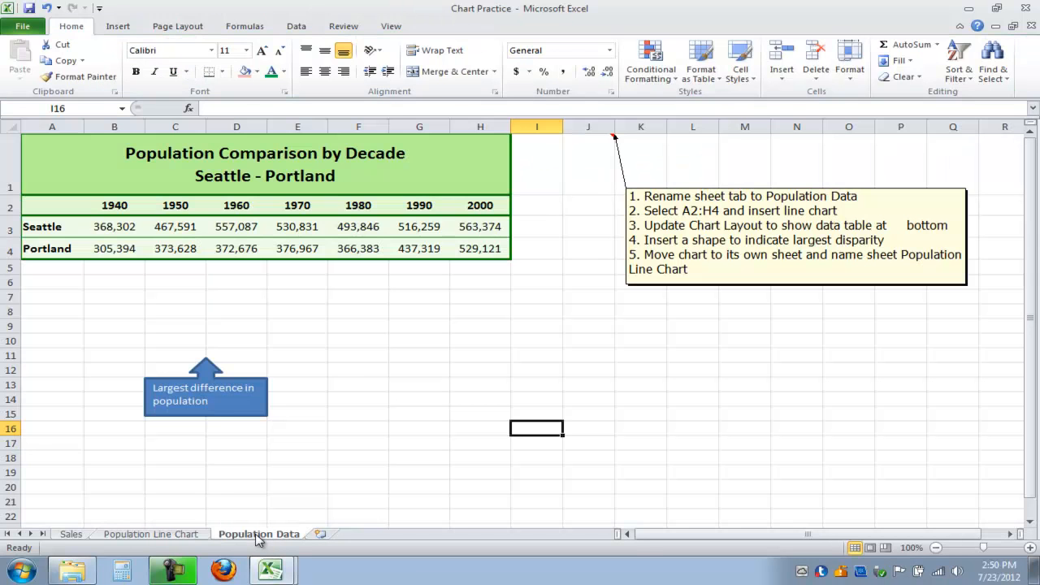
click(228, 416)
right_click(229, 417)
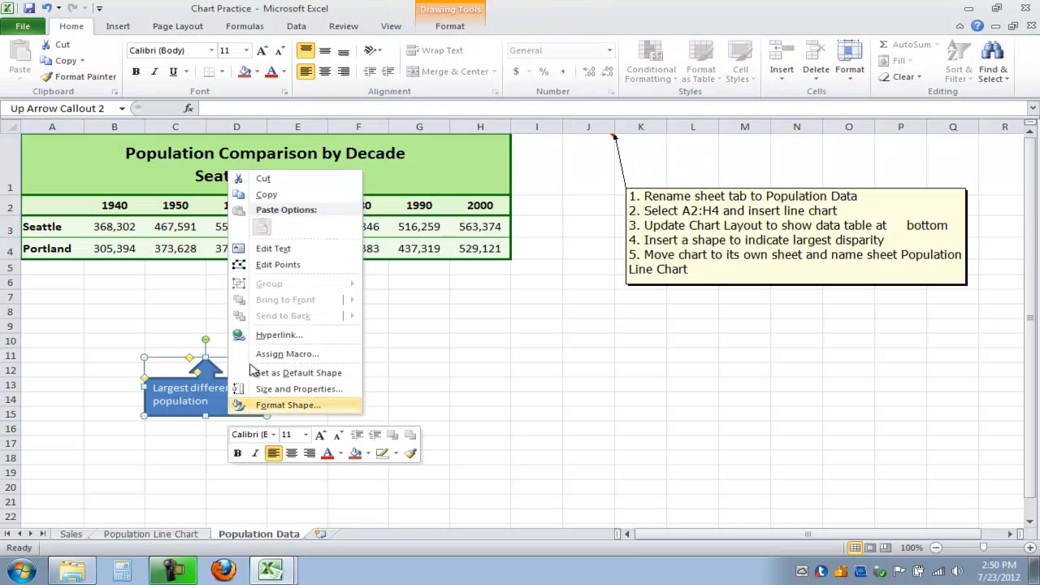
click(262, 179)
click(185, 537)
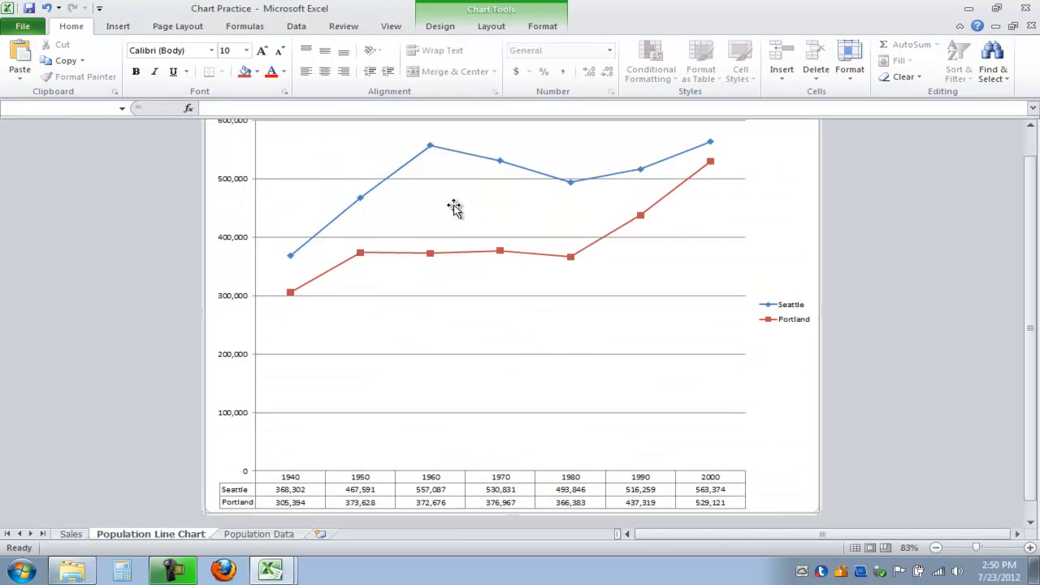
right_click(436, 317)
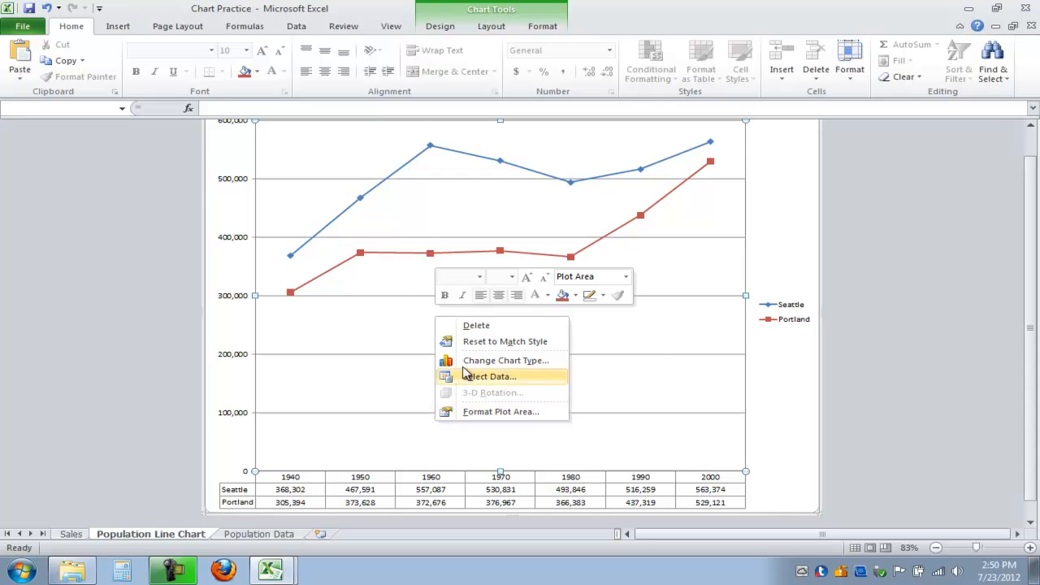
click(18, 62)
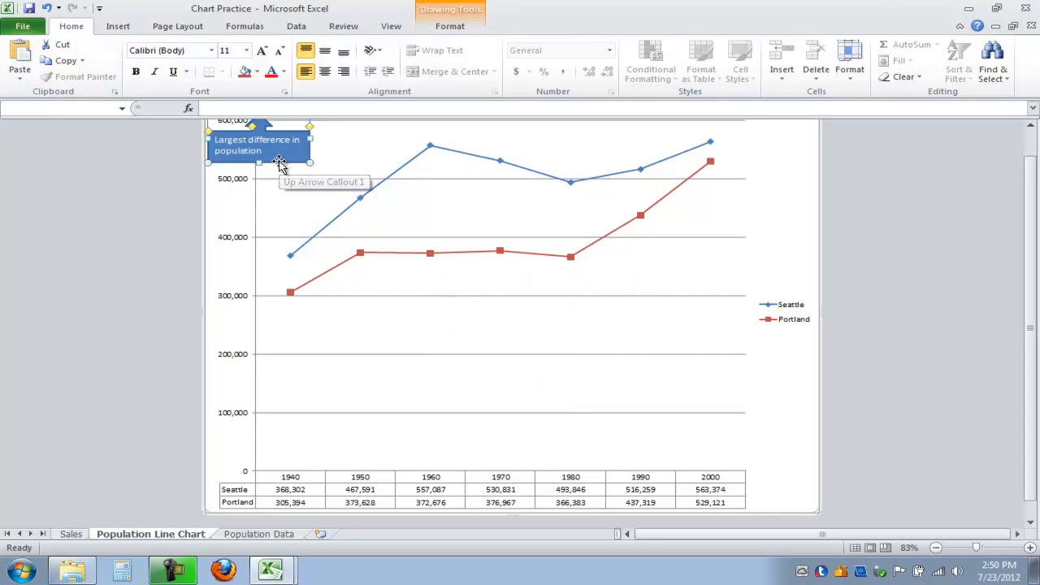
drag(278, 161, 452, 314)
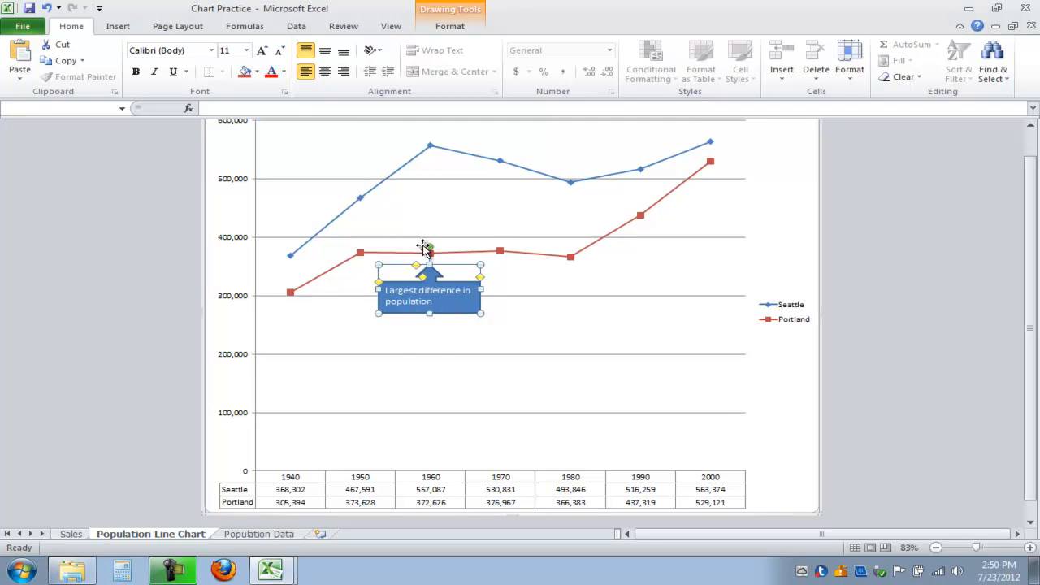
Rotate the callout clockwise to a diagonal and reposition it below the Portland line between 1950 and 1960.
drag(429, 248, 460, 265)
drag(397, 295, 358, 241)
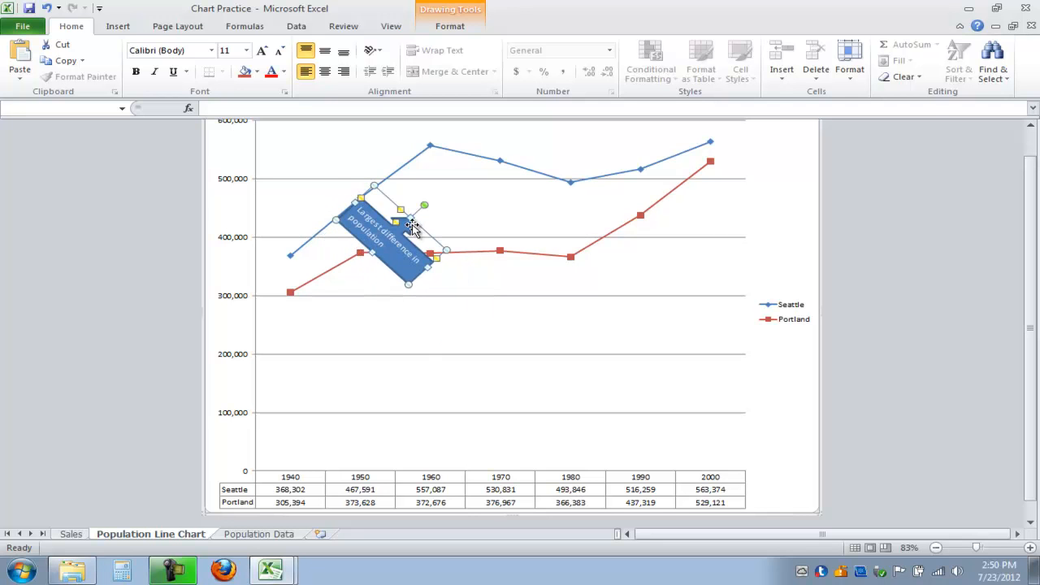
click(510, 328)
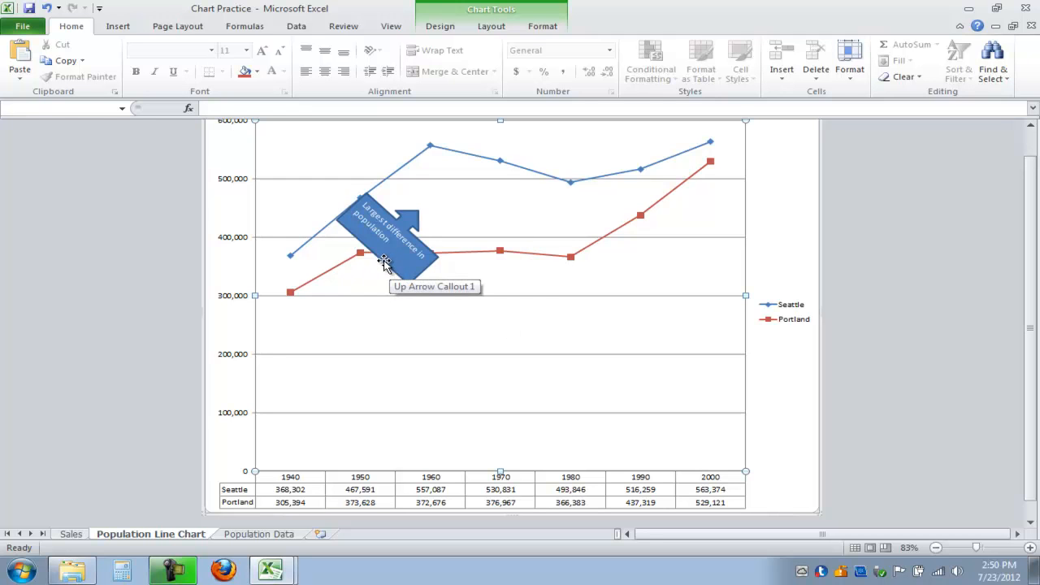
drag(384, 262, 387, 312)
click(501, 352)
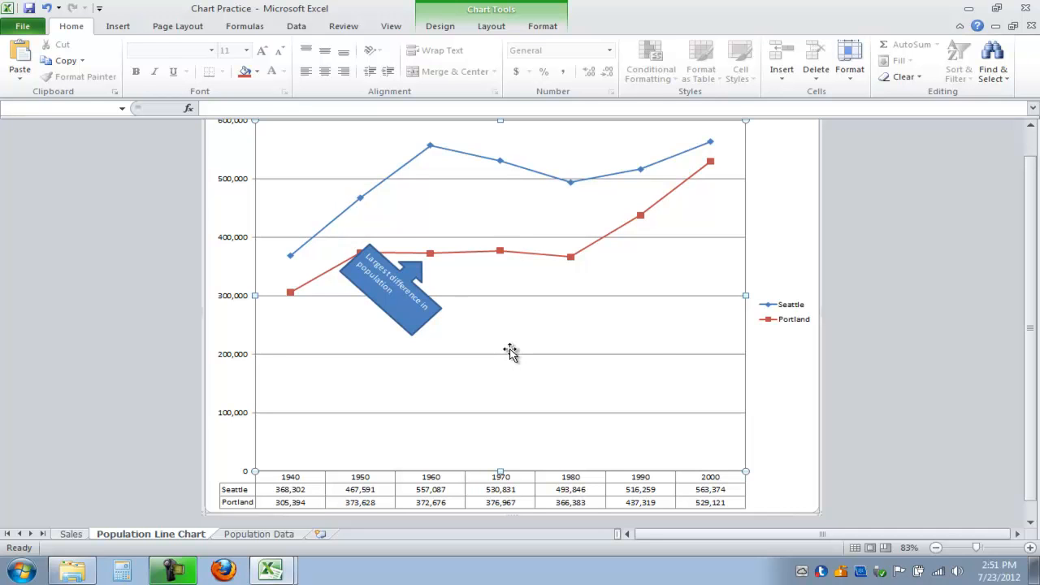
click(510, 352)
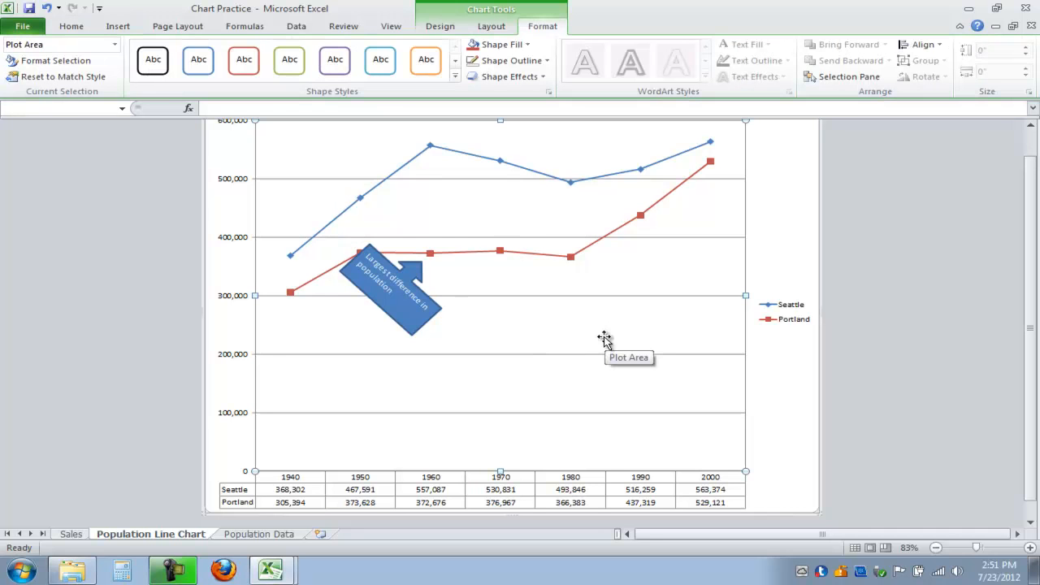
Rename the Sales sheet as Sales Data.
click(70, 534)
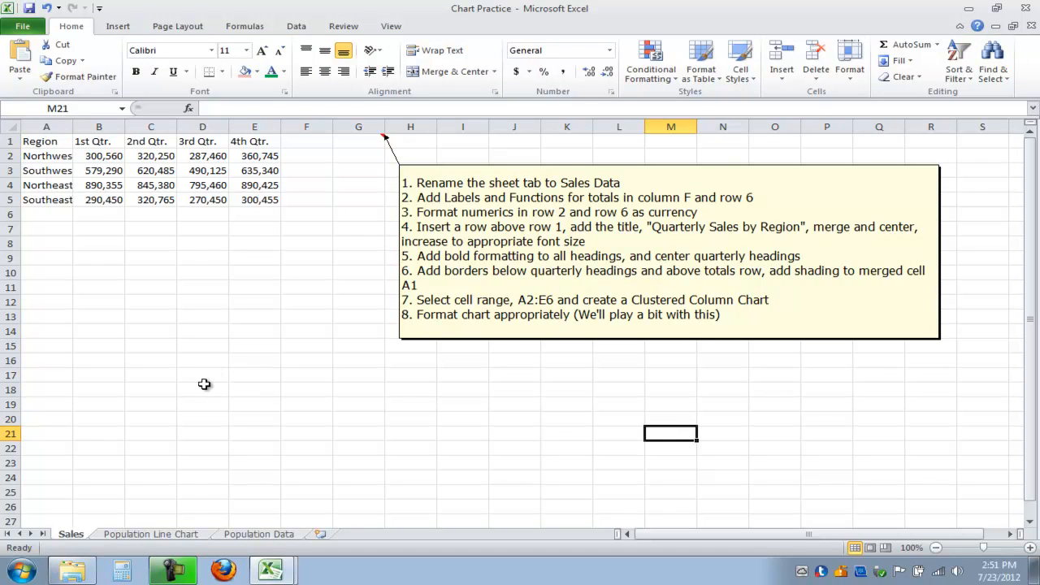
right_click(70, 537)
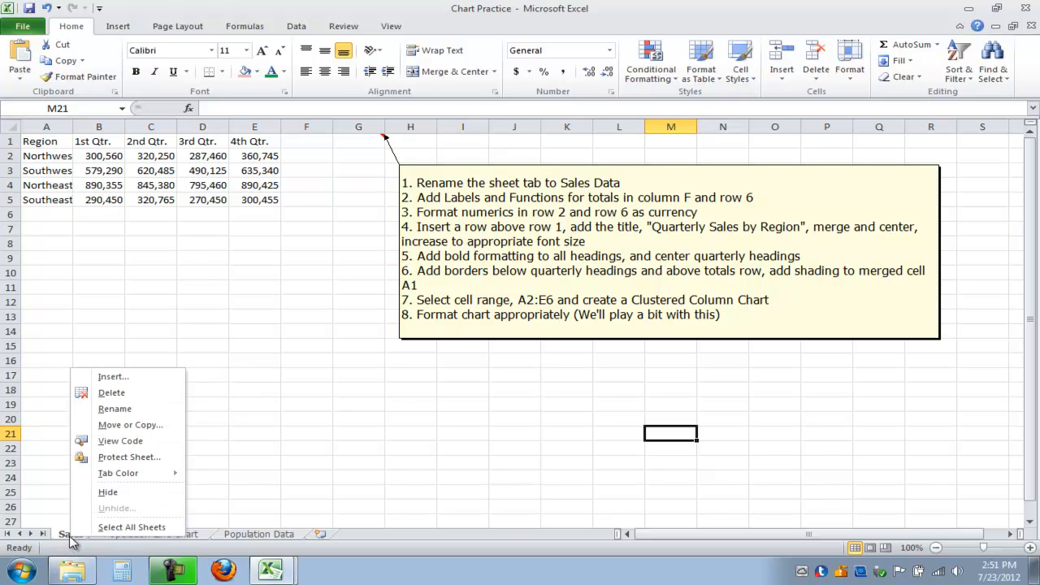
click(102, 411)
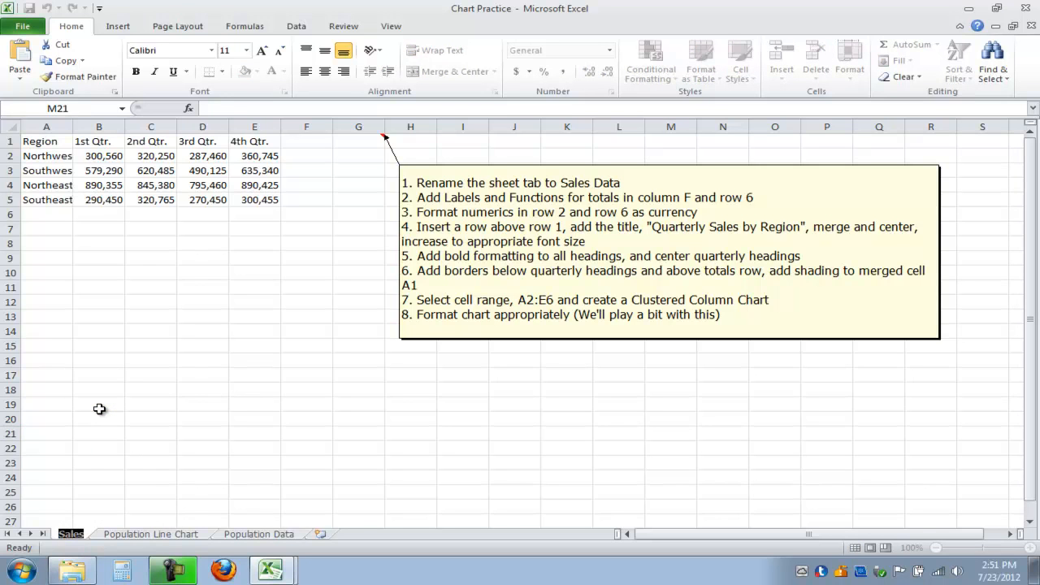
text(Sales D)
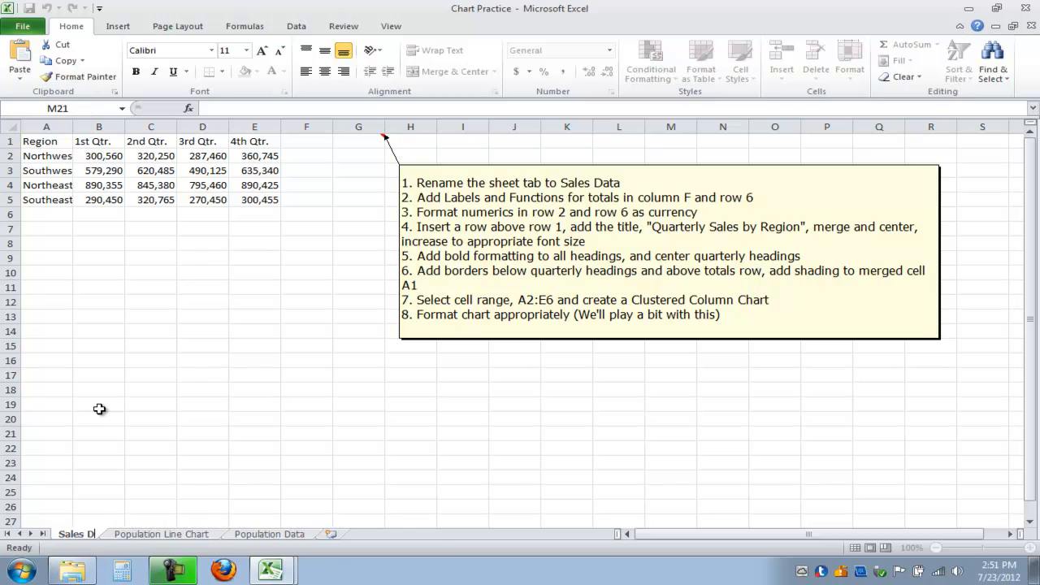
text(ata)
click(110, 417)
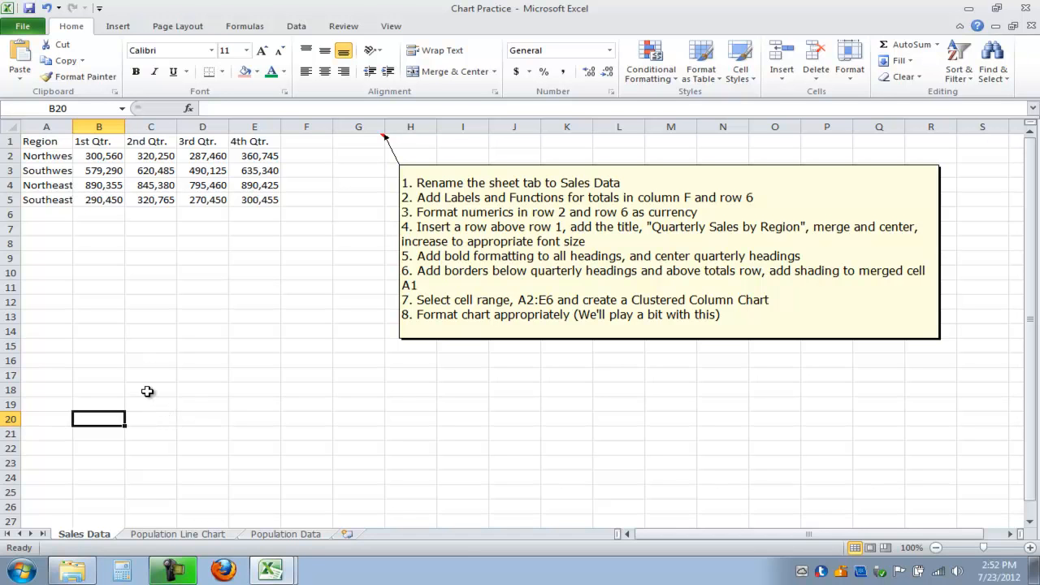
Enter the label Total in F1 for the row totals and in A6 for the quarterly totals.
click(306, 143)
text(Total)
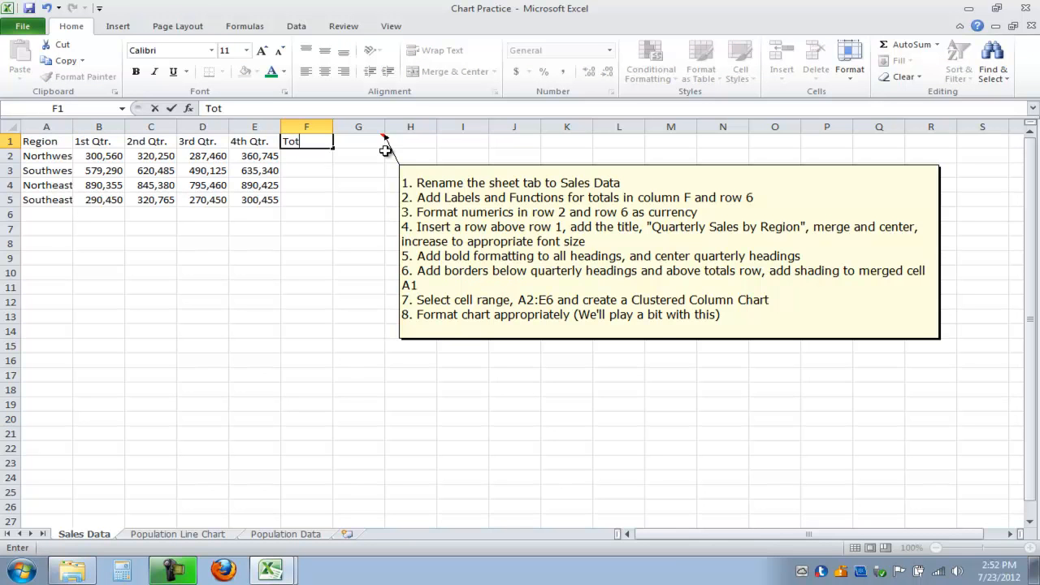
click(38, 213)
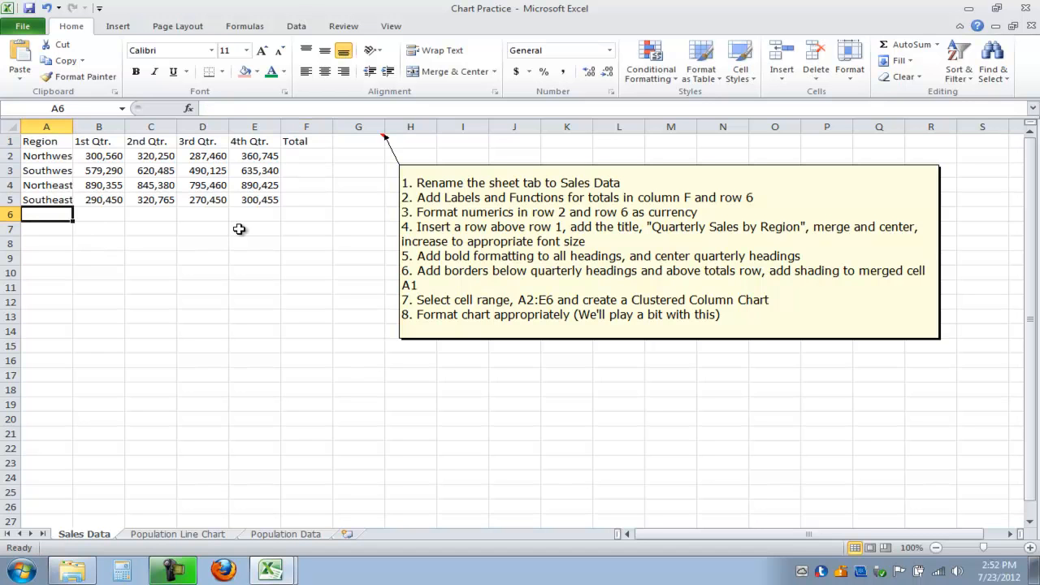
text(Tota)
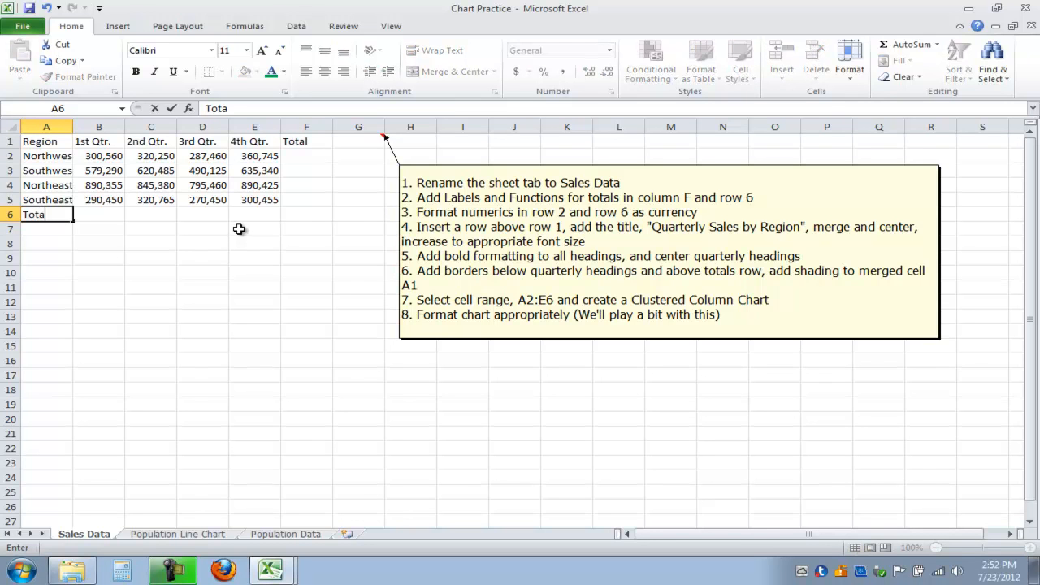
click(291, 263)
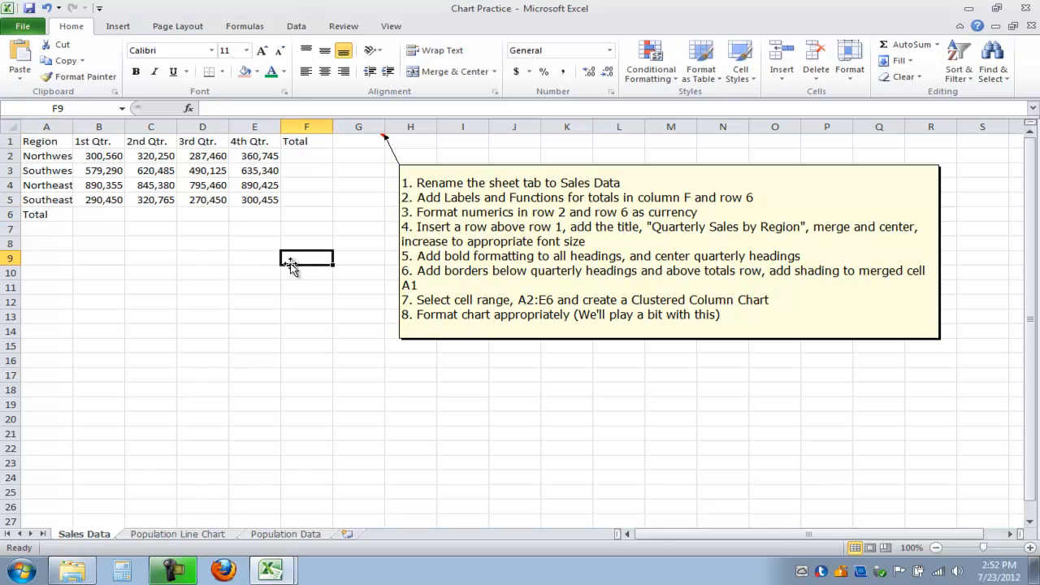
Add Sum functions for the quarterly totals in B6:E6 and for the row totals in F2:F6.
click(97, 213)
drag(96, 214, 233, 214)
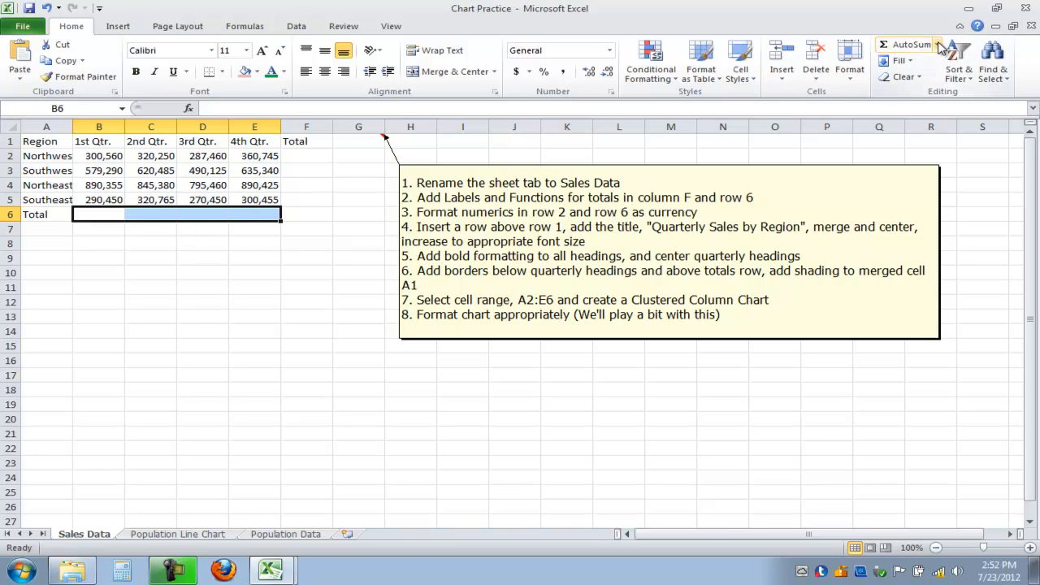
click(938, 45)
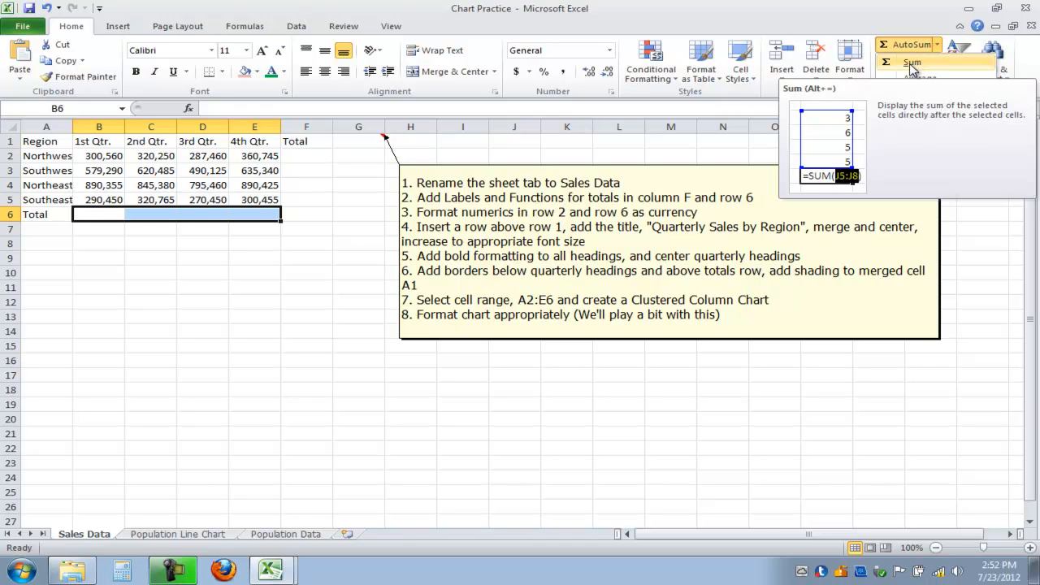
click(910, 64)
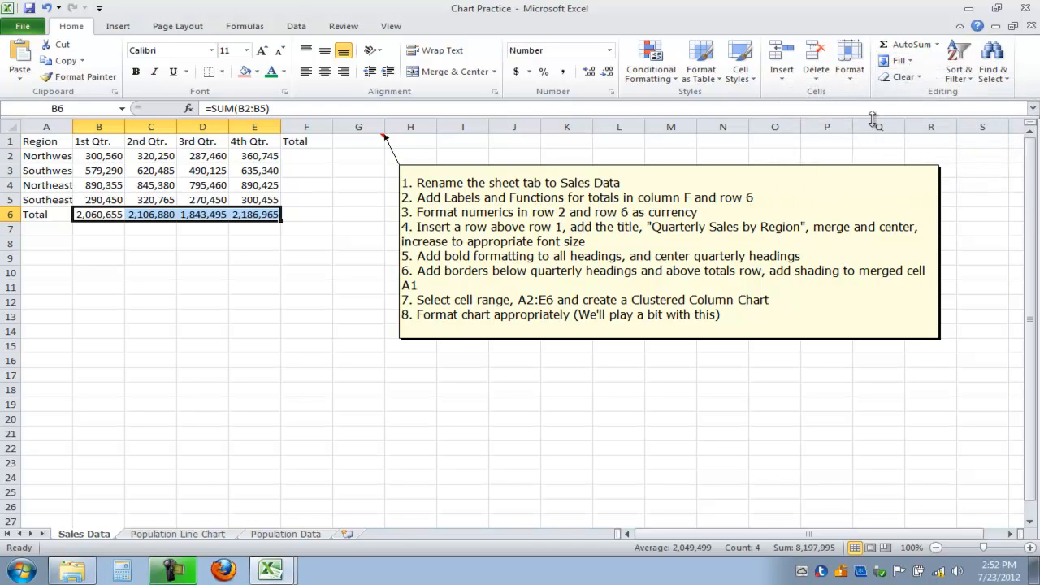
click(86, 217)
click(143, 216)
click(200, 216)
click(252, 215)
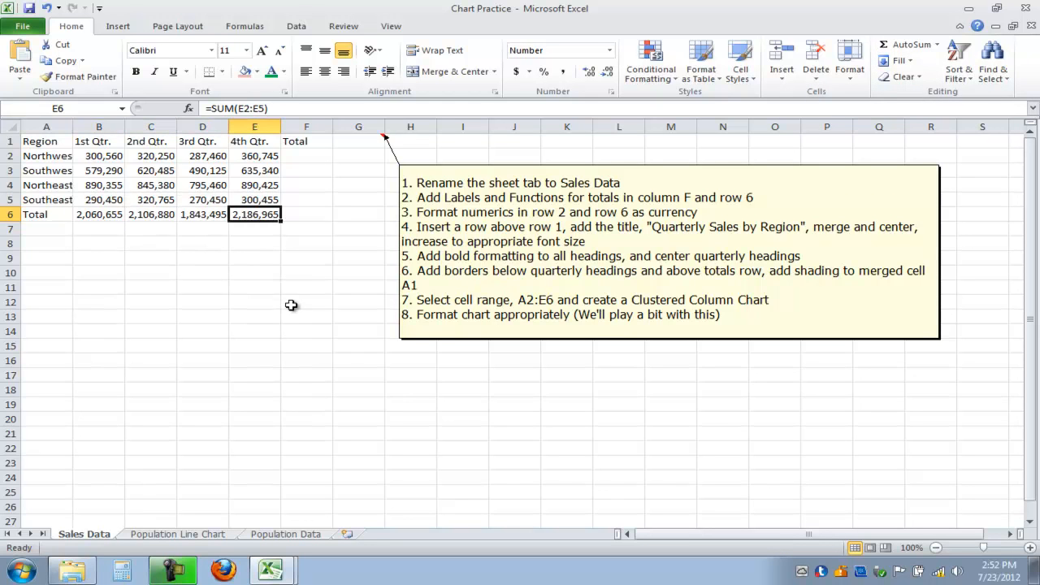
drag(299, 159, 300, 215)
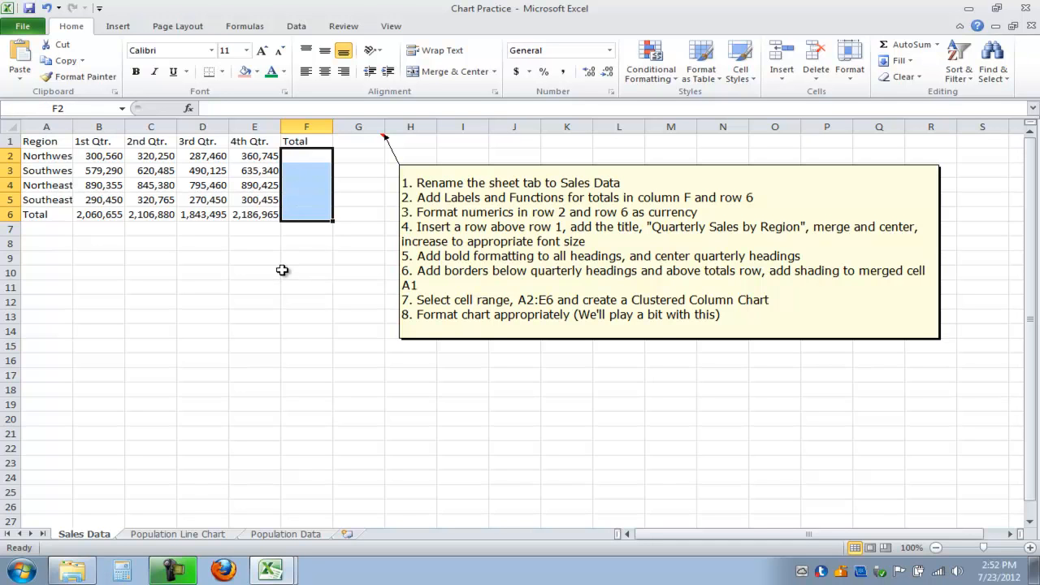
click(911, 45)
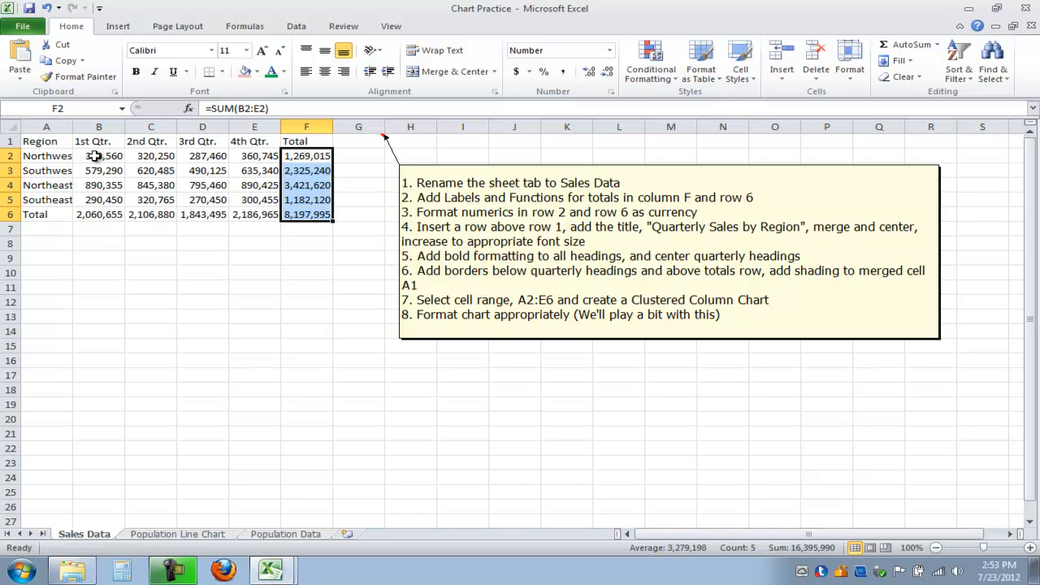
Apply the dollar Accounting format to B2:F2 and B6:F6, and move the instruction comment below the table so column F is uncovered.
drag(92, 156, 297, 156)
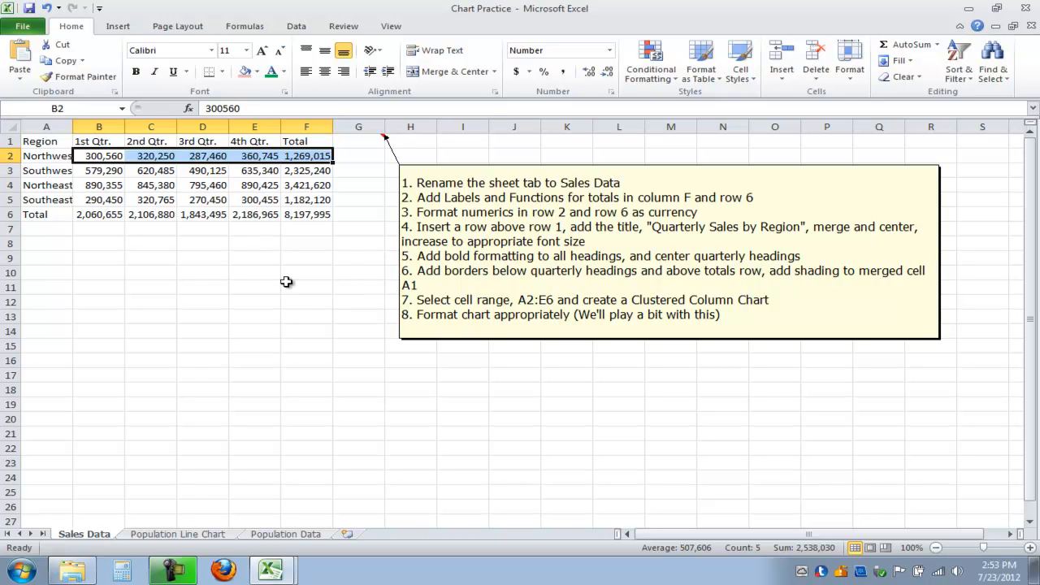
drag(87, 214, 304, 216)
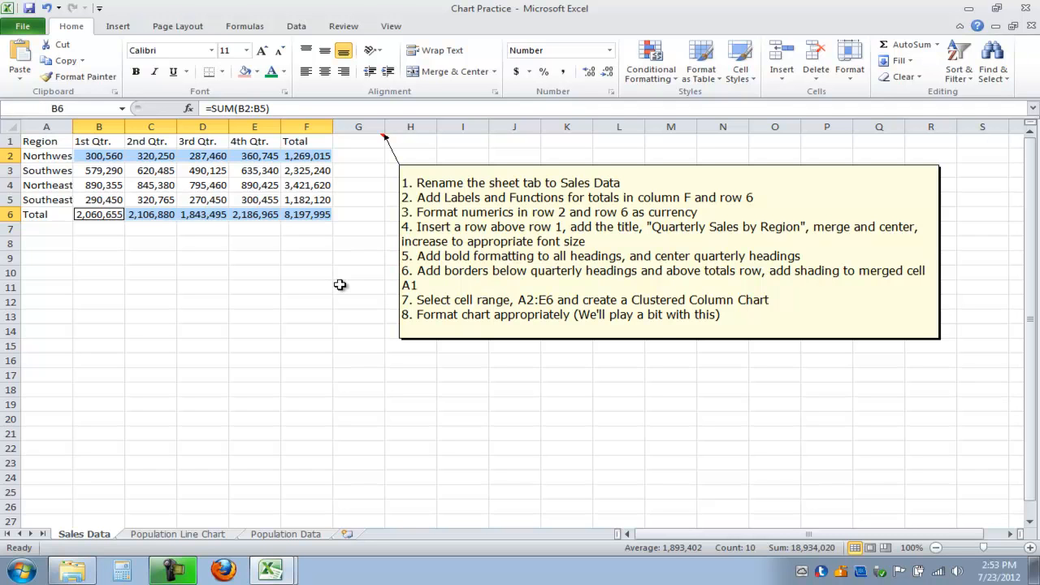
click(515, 71)
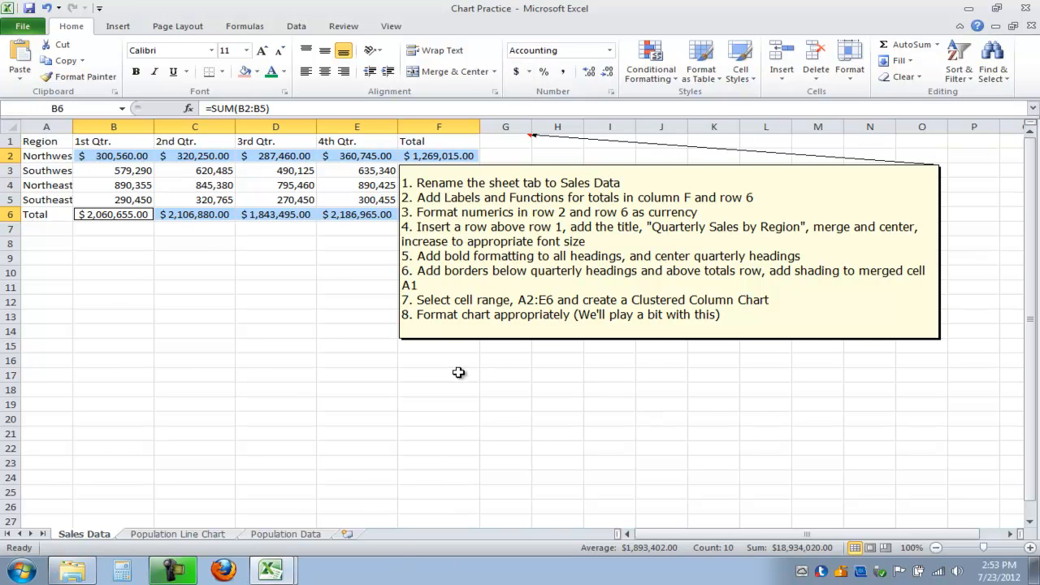
drag(795, 342, 872, 447)
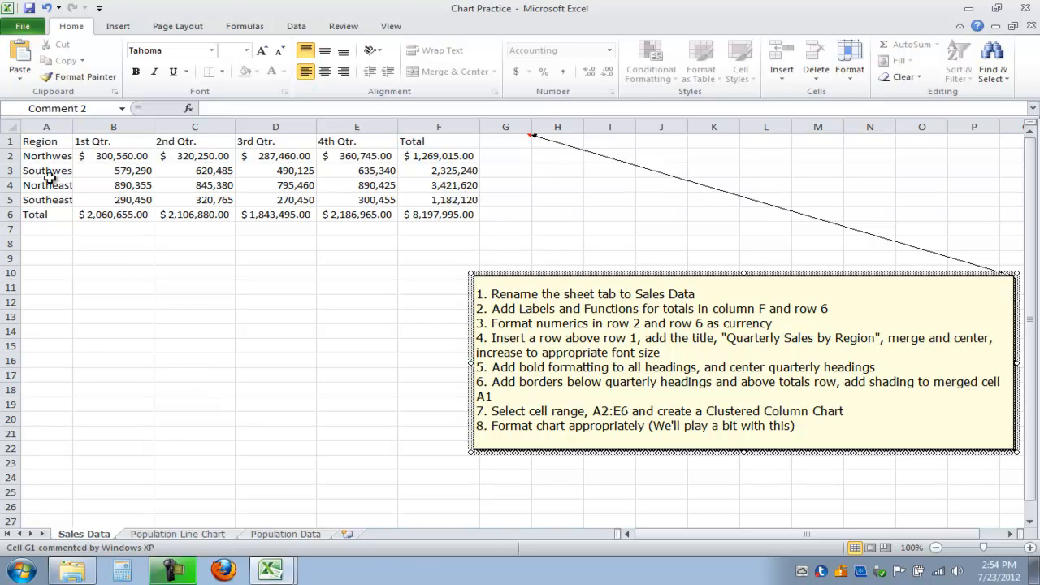
Insert a blank row above the headings in row 1.
click(6, 141)
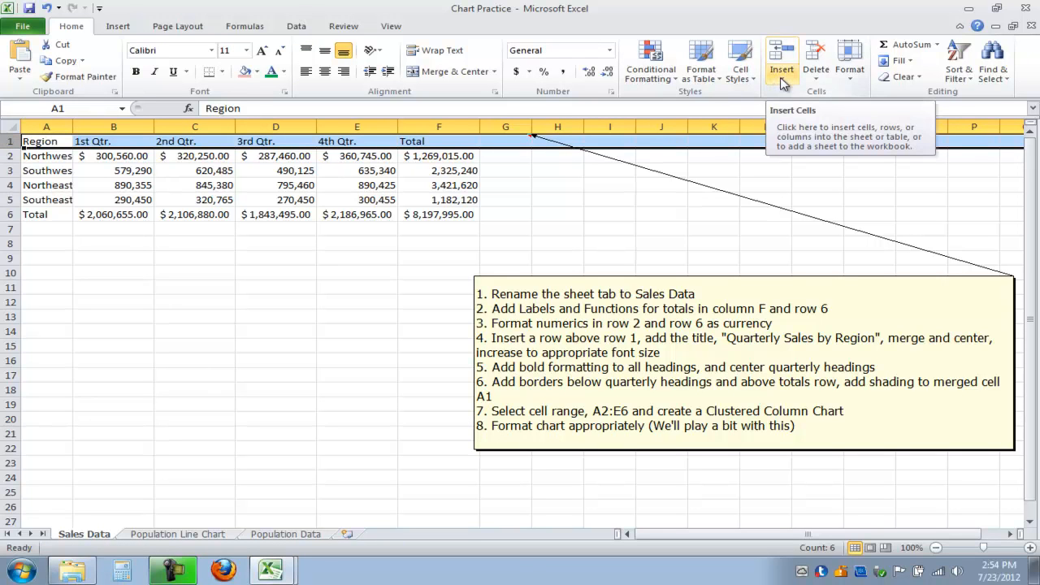
right_click(10, 143)
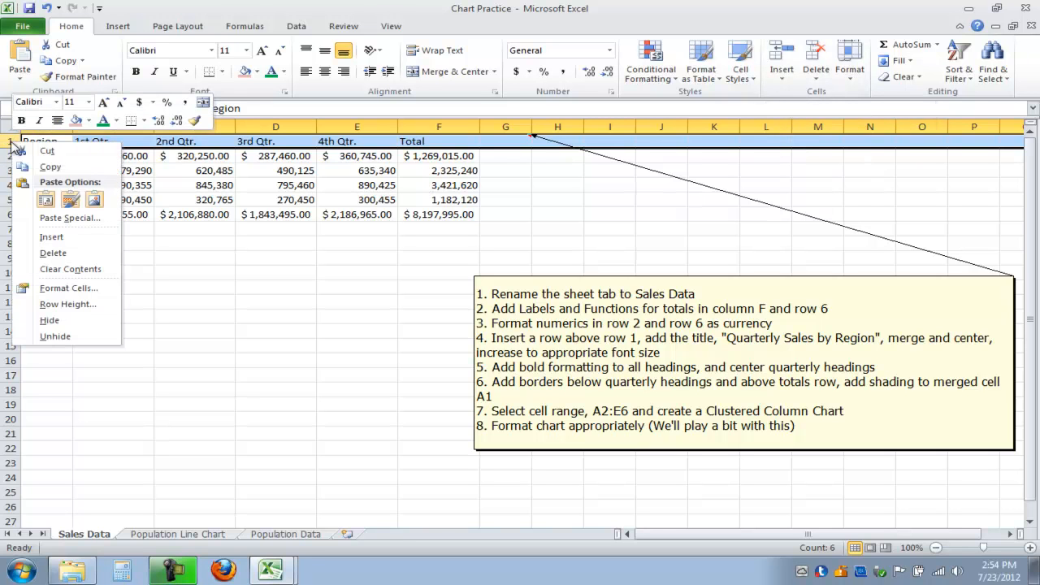
click(51, 239)
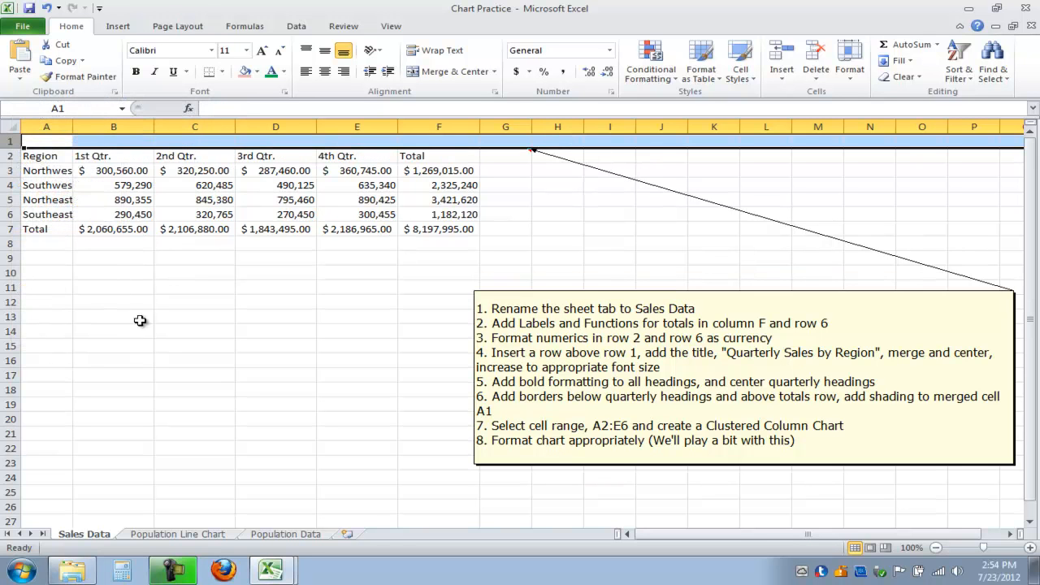
Enter the title Quarterly Sales by Region in A1.
click(40, 142)
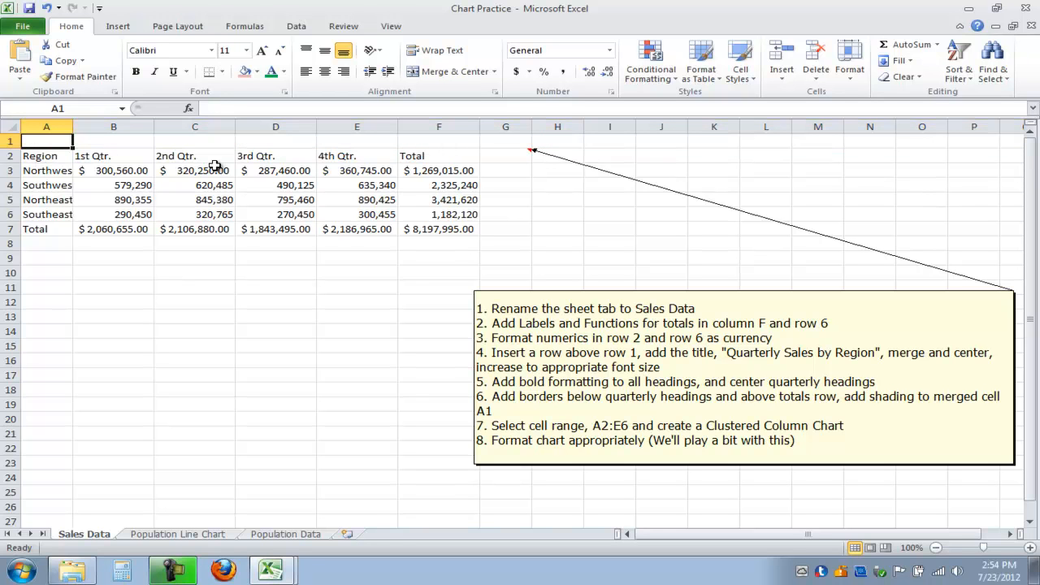
text(Q)
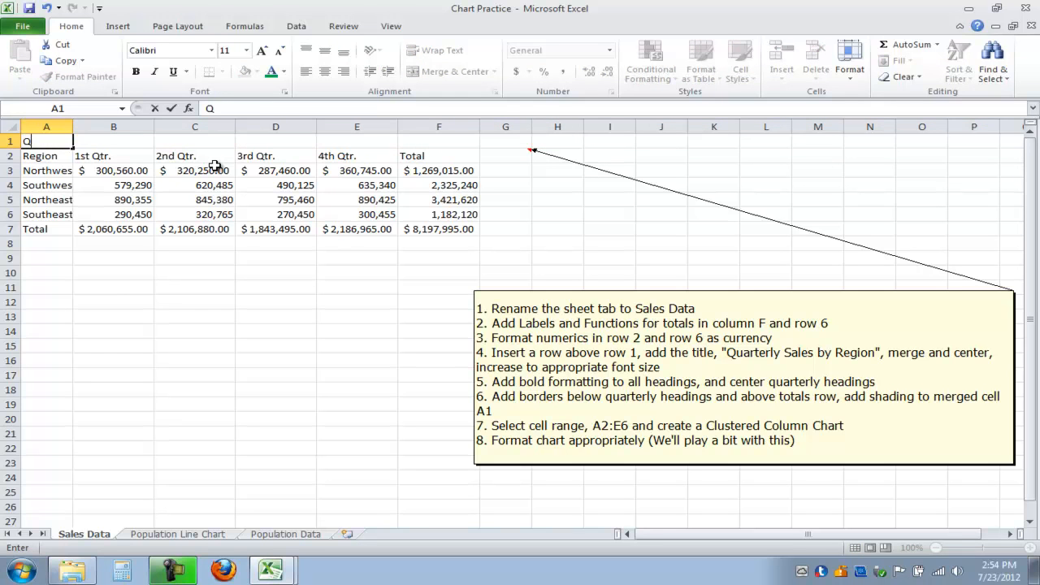
text(uarterly Sales by )
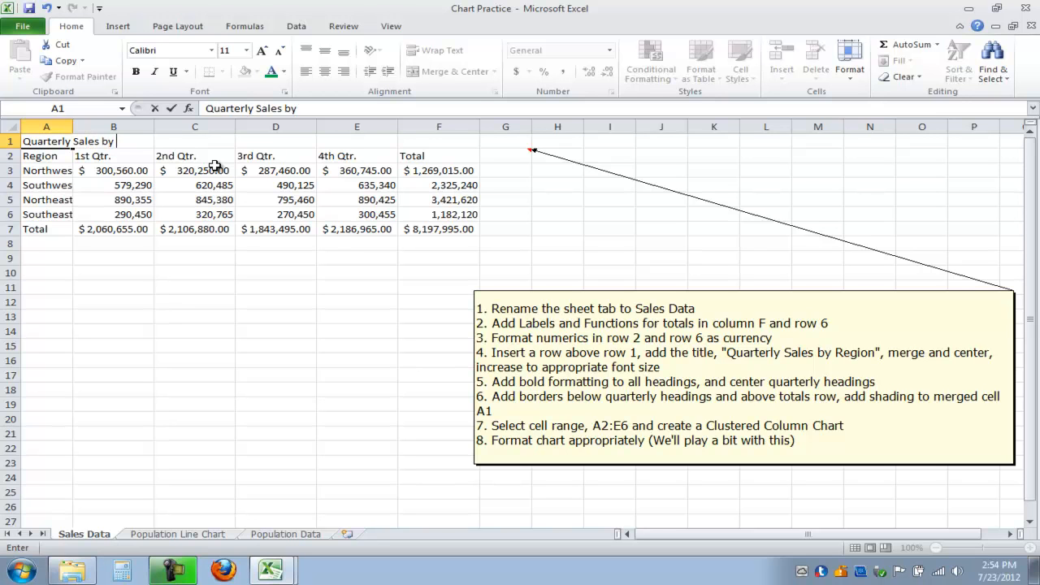
text(Region)
click(171, 109)
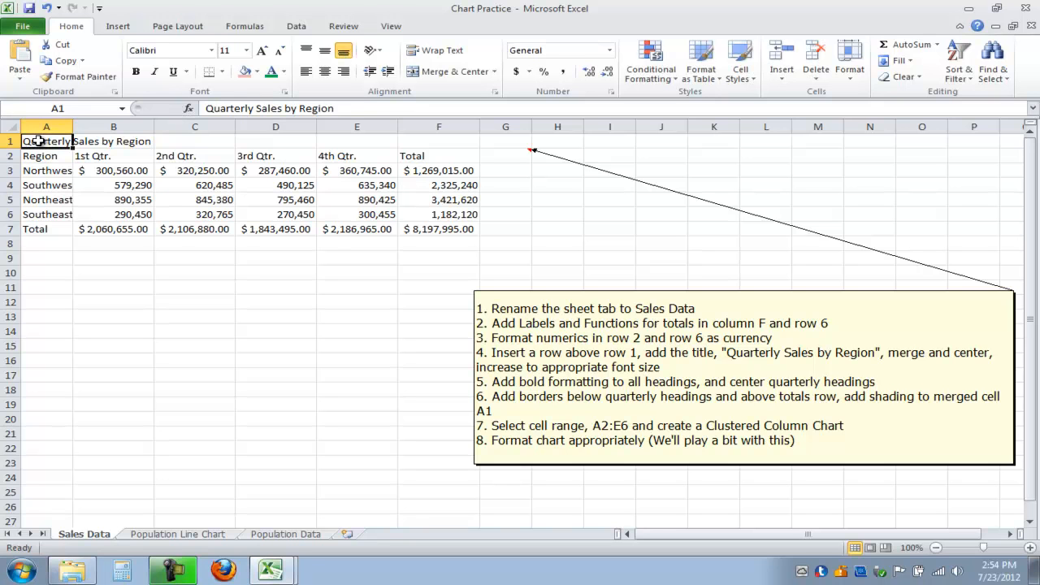
Merge and center the title across A1:F1 and set its font size to 18.
drag(36, 141, 418, 141)
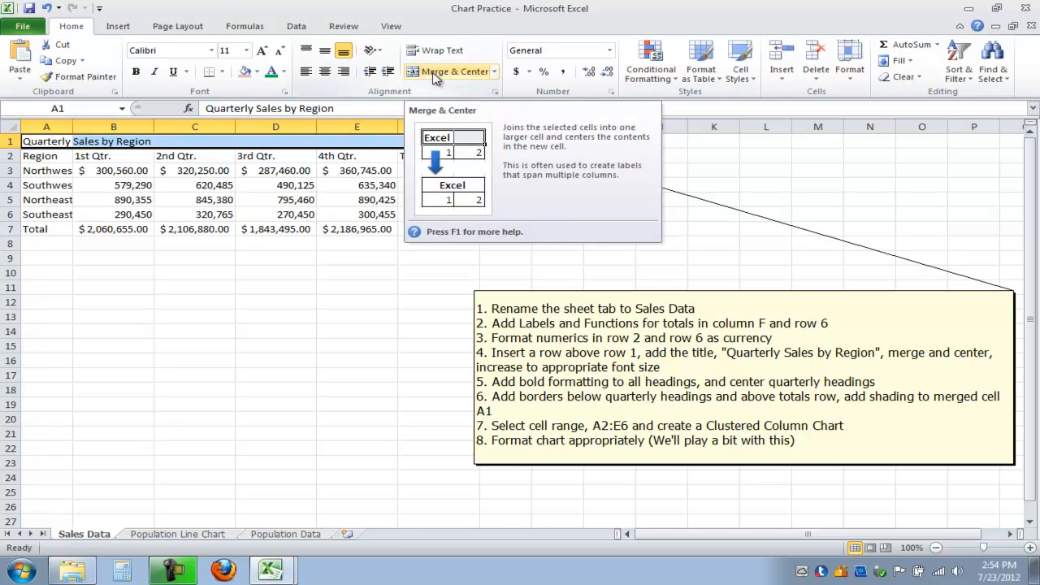
click(435, 77)
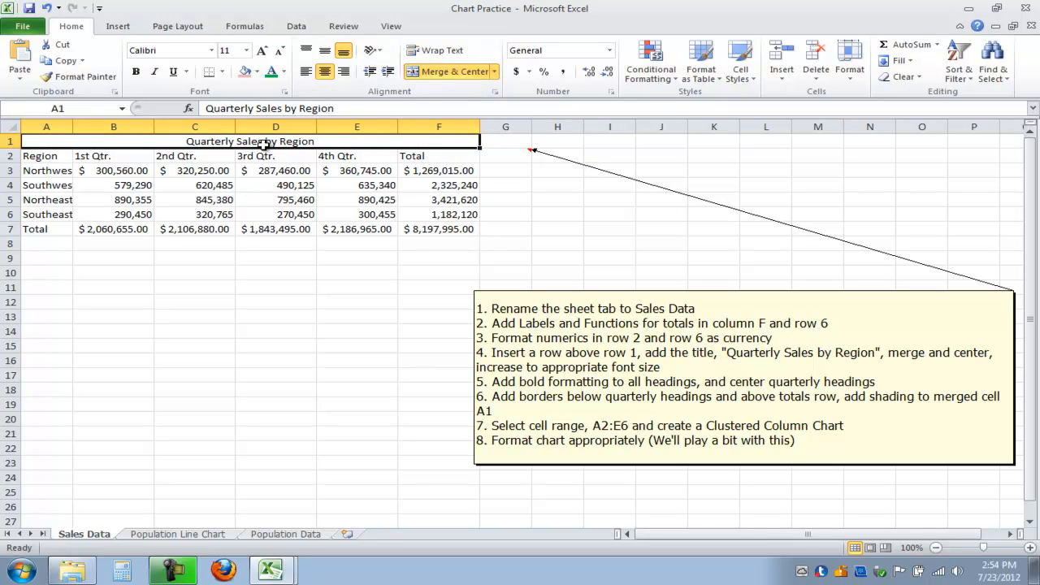
click(246, 50)
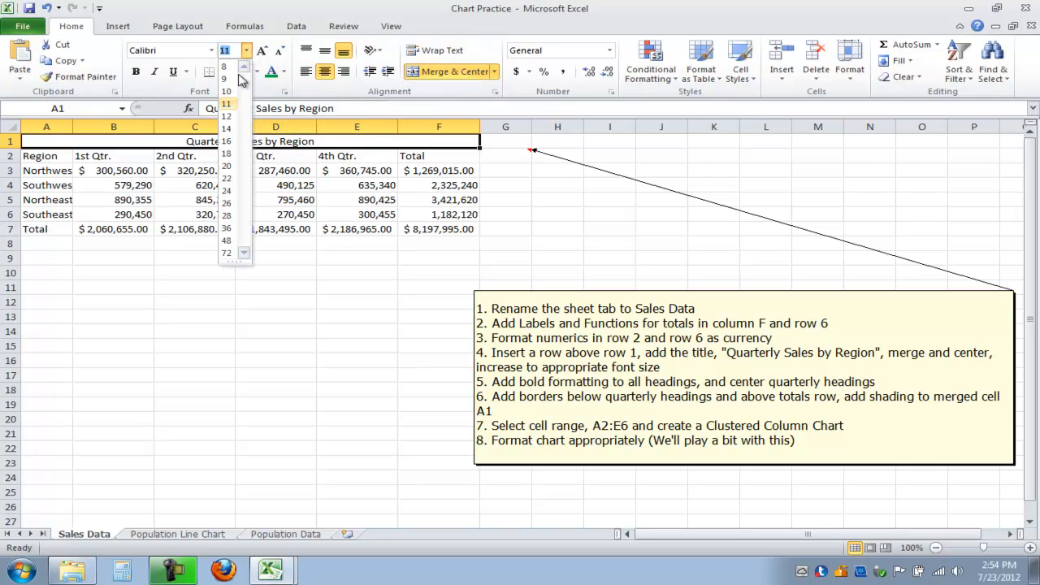
click(229, 154)
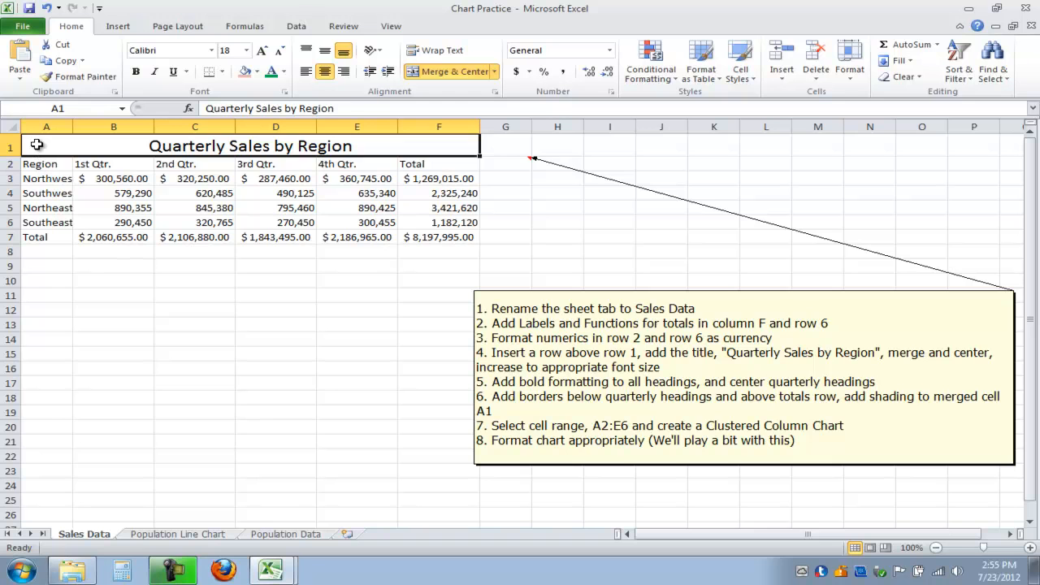
Make the title, the row 2 headings and the labels in A3:A7 bold, and widen column A to fit the region names.
drag(36, 145, 34, 164)
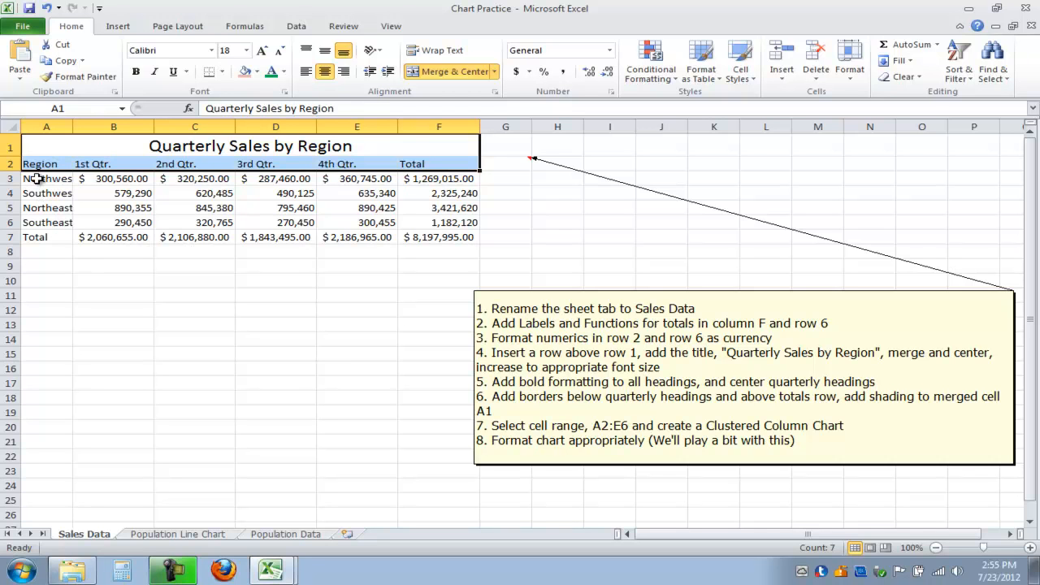
drag(35, 178, 42, 236)
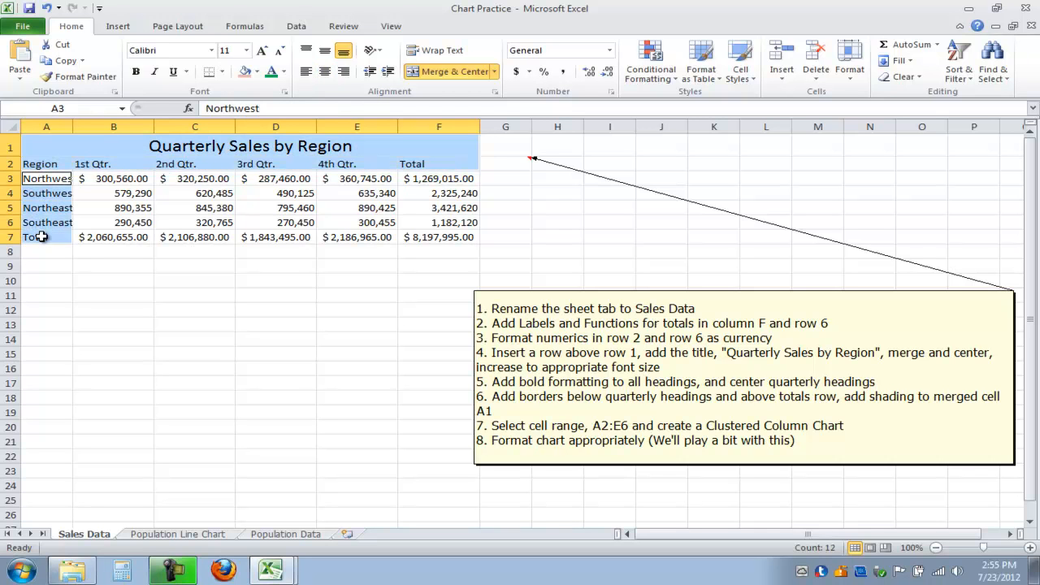
click(137, 72)
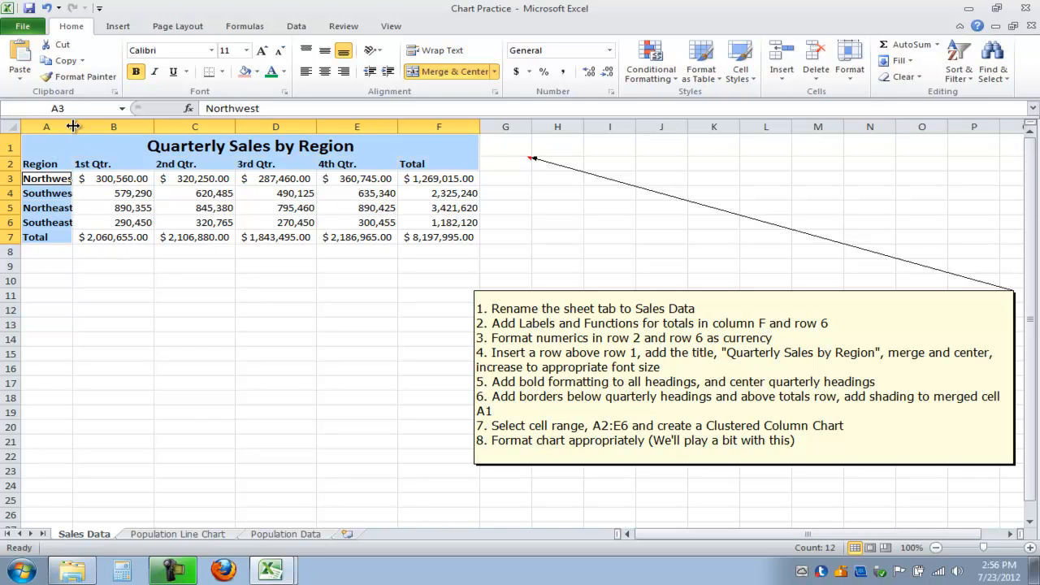
drag(73, 126, 85, 126)
click(127, 287)
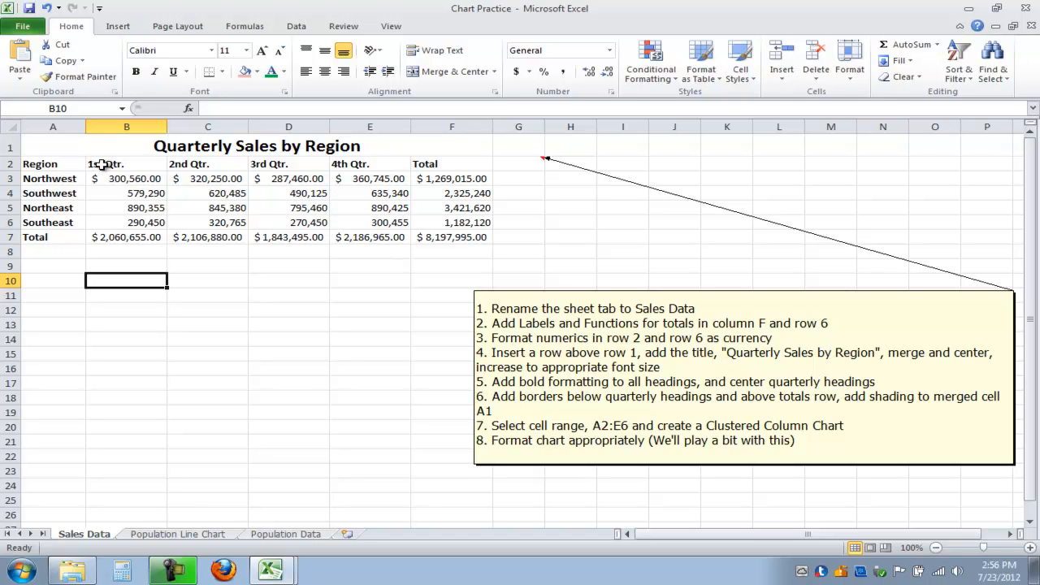
Center the quarterly headings in B2:E2 as well as the Region and Total headings in A2 and F2.
drag(111, 164, 380, 174)
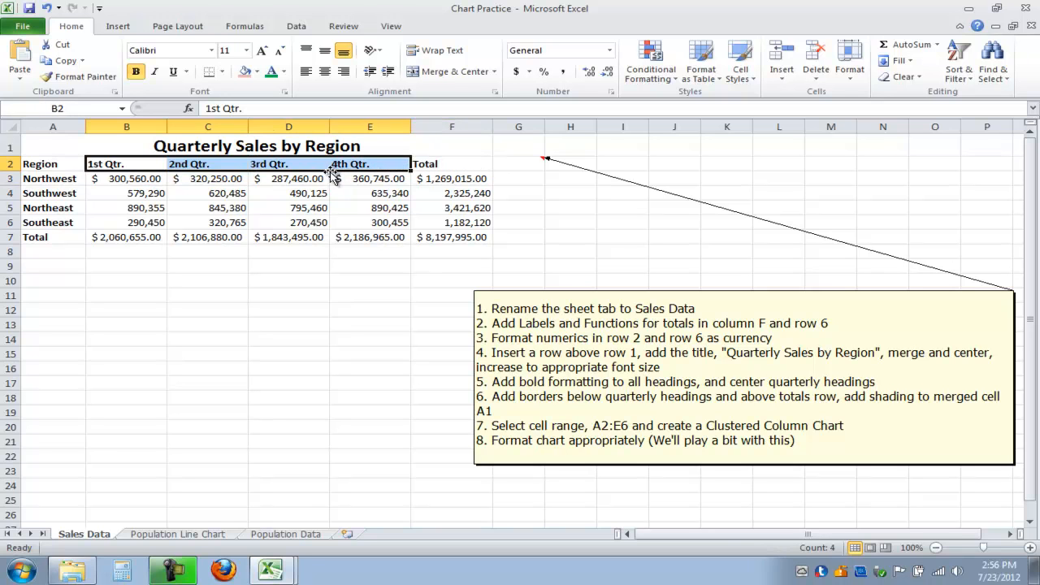
click(325, 74)
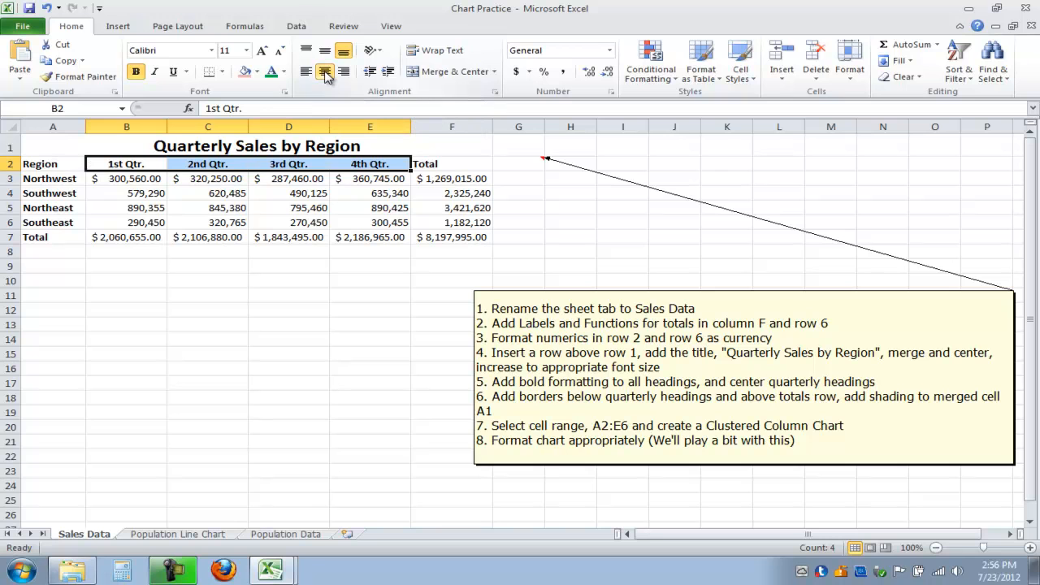
click(47, 165)
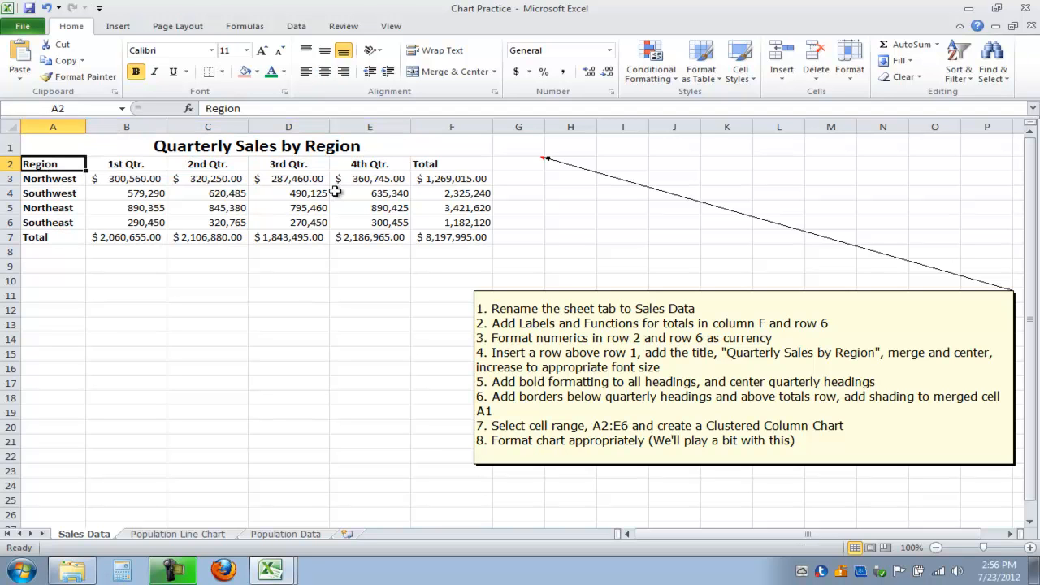
ctrl+click(443, 165)
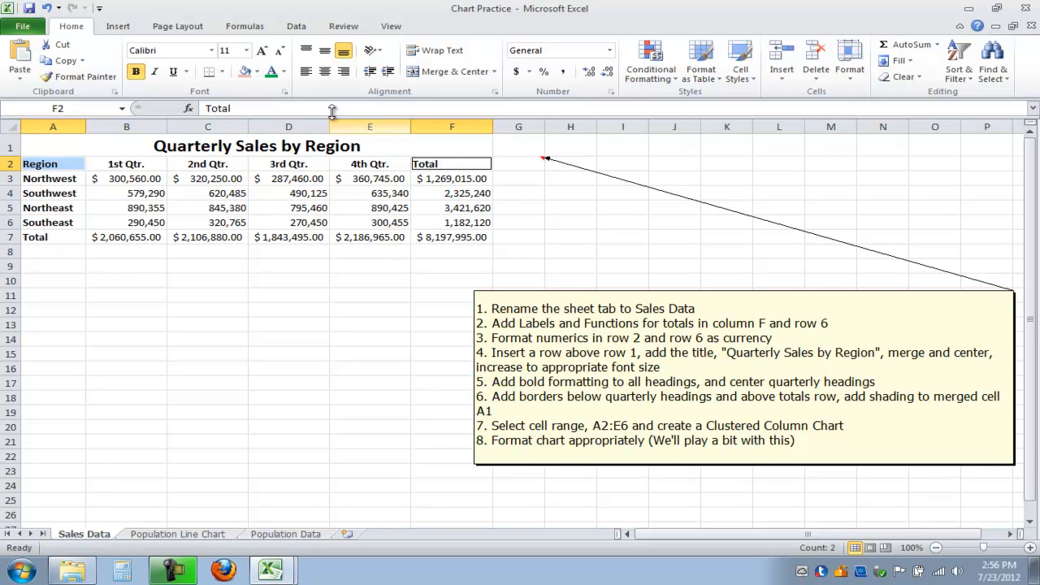
click(325, 71)
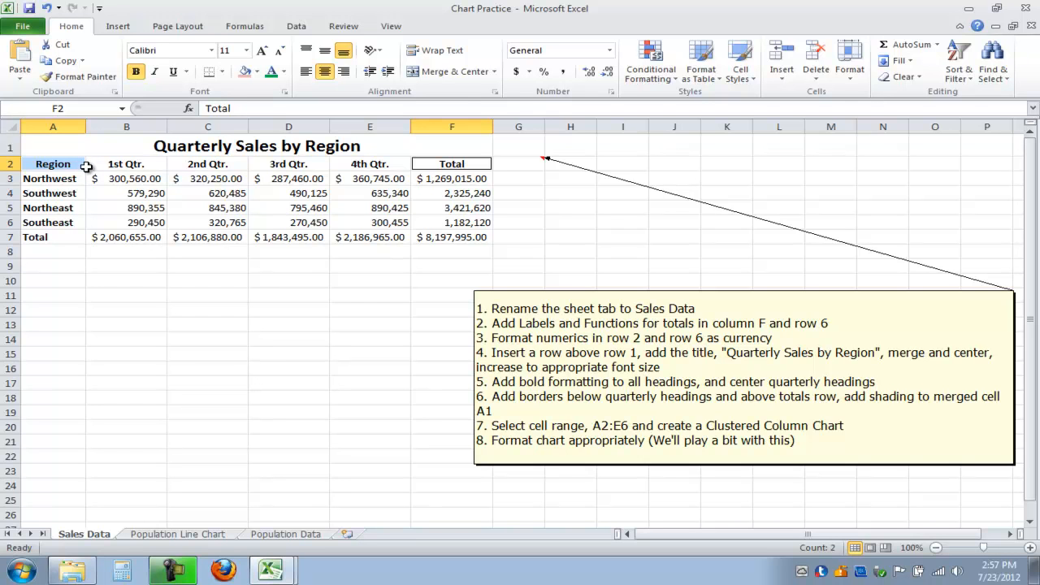
click(36, 163)
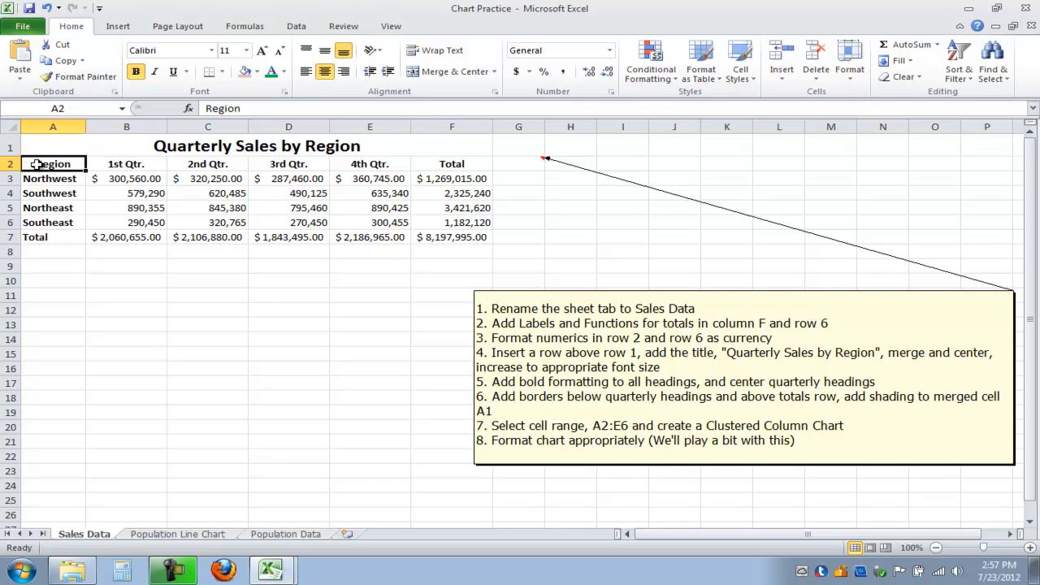
Add a medium-weight solid border along the bottom of the headings in A2:F2.
drag(36, 164, 426, 165)
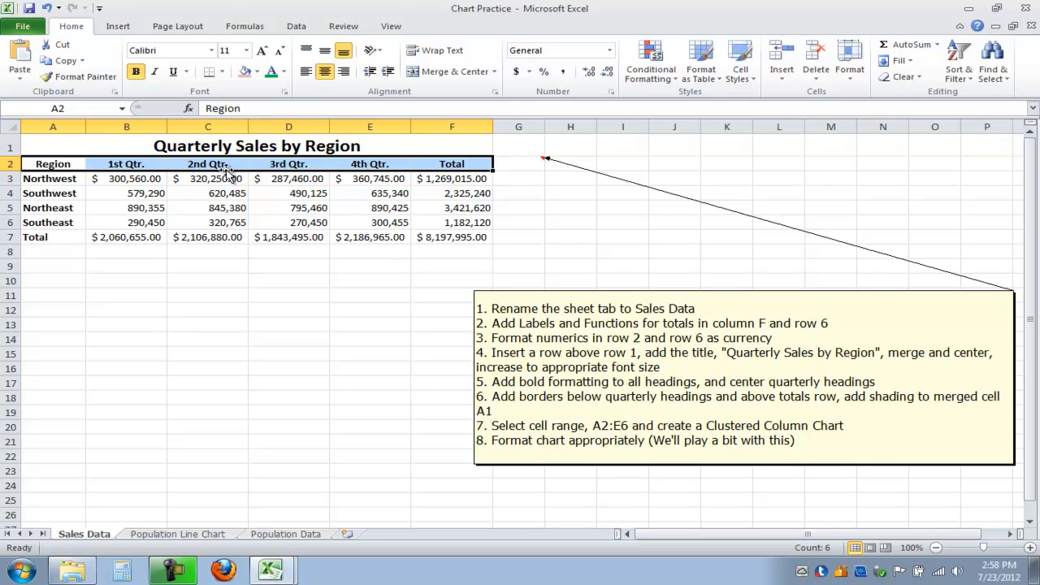
click(210, 73)
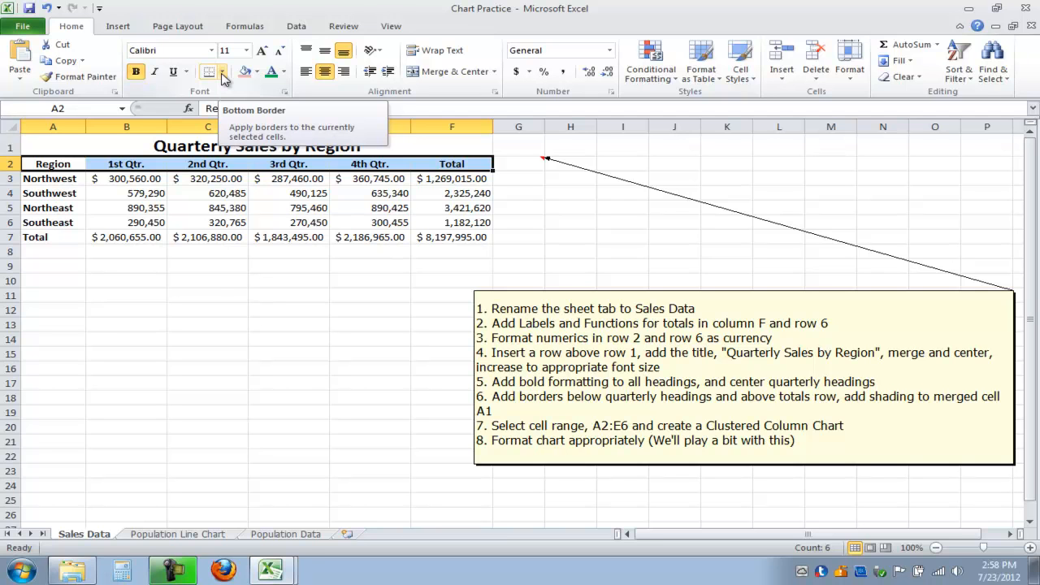
click(223, 72)
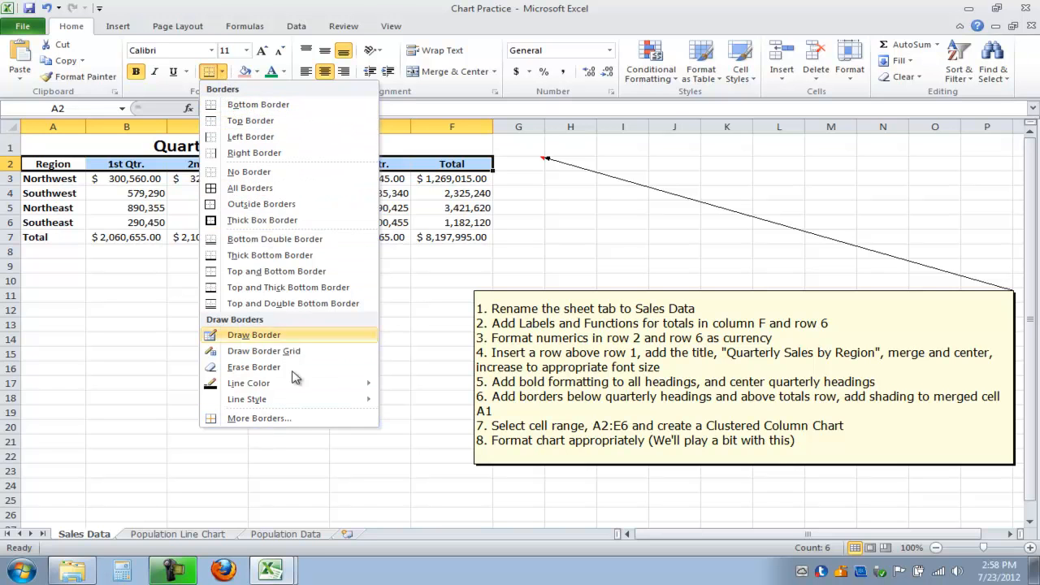
click(264, 418)
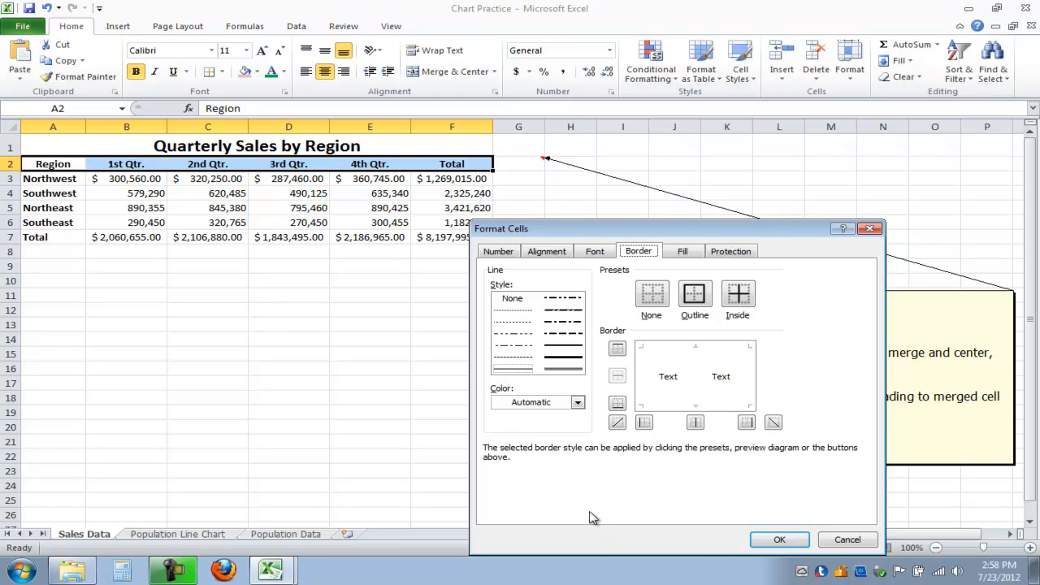
click(567, 347)
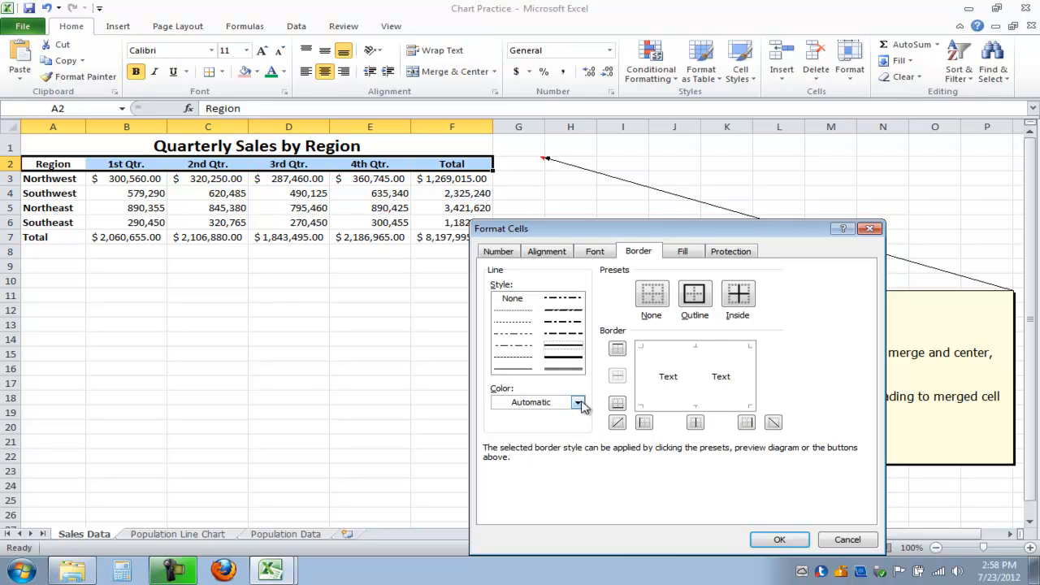
click(671, 409)
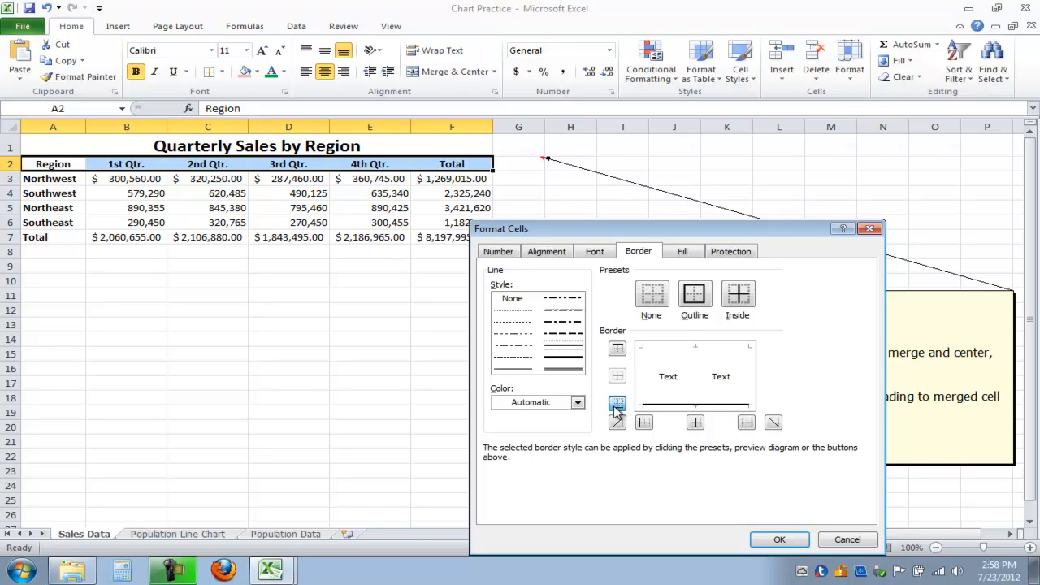
click(776, 542)
click(348, 393)
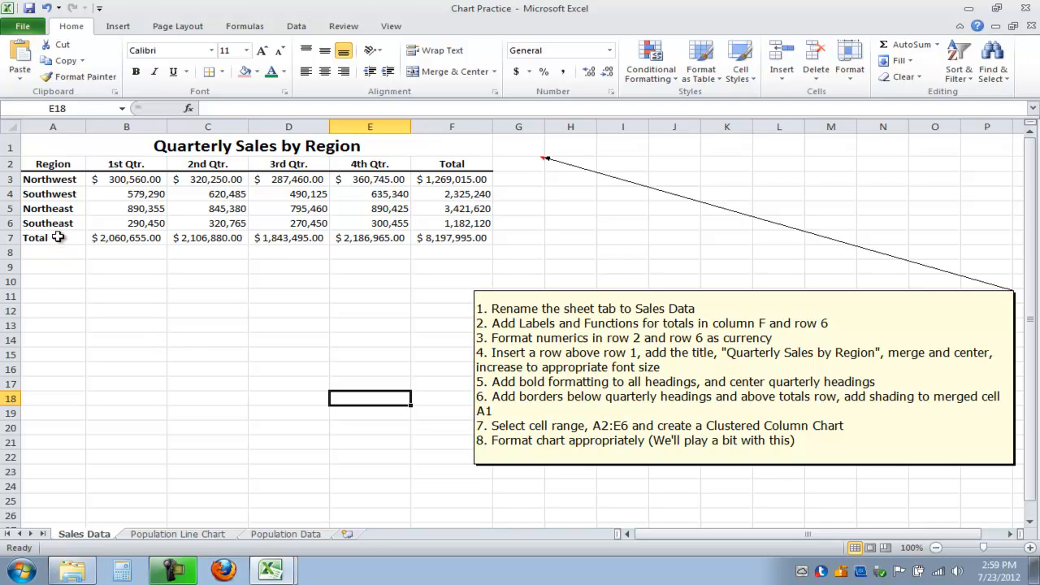
Add a medium-weight solid border along the top of the totals row in A7:F7.
drag(51, 237, 448, 240)
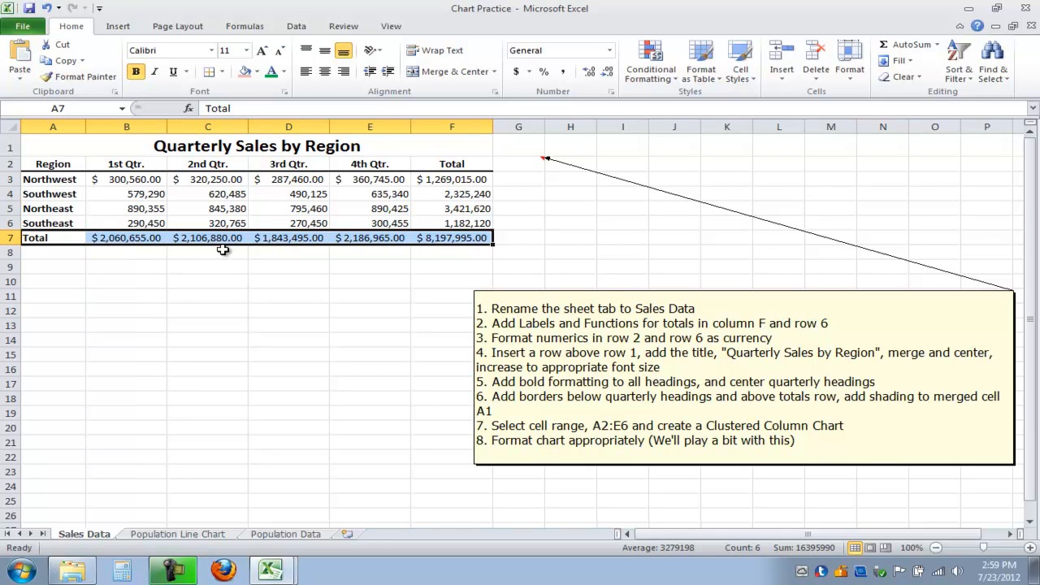
click(223, 73)
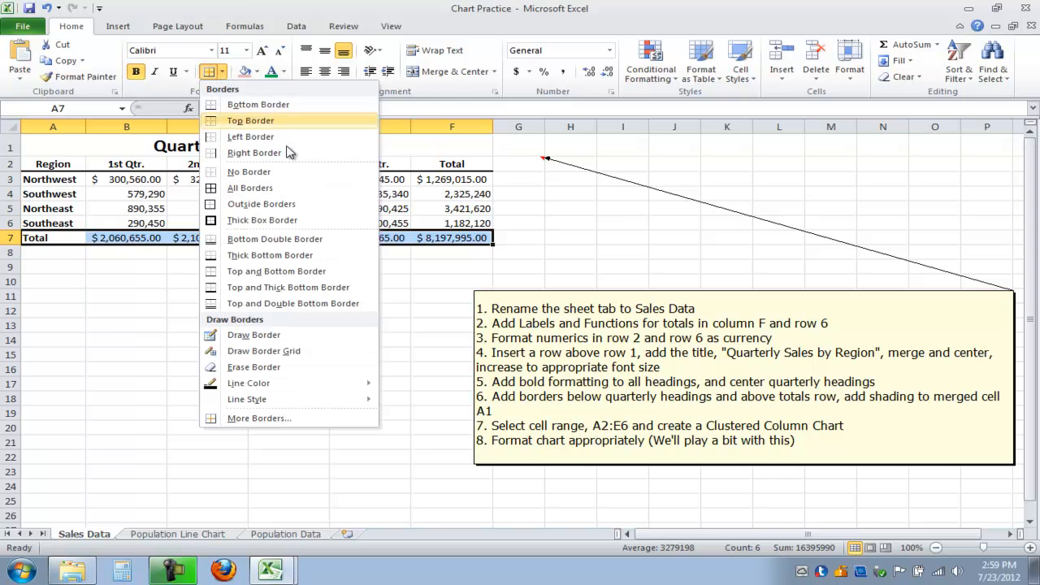
click(260, 419)
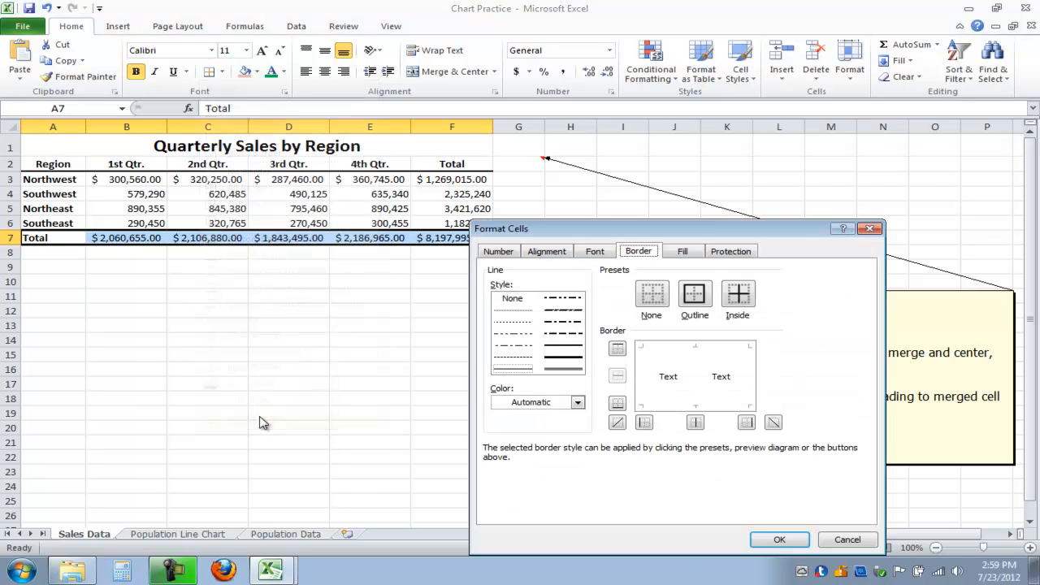
click(561, 346)
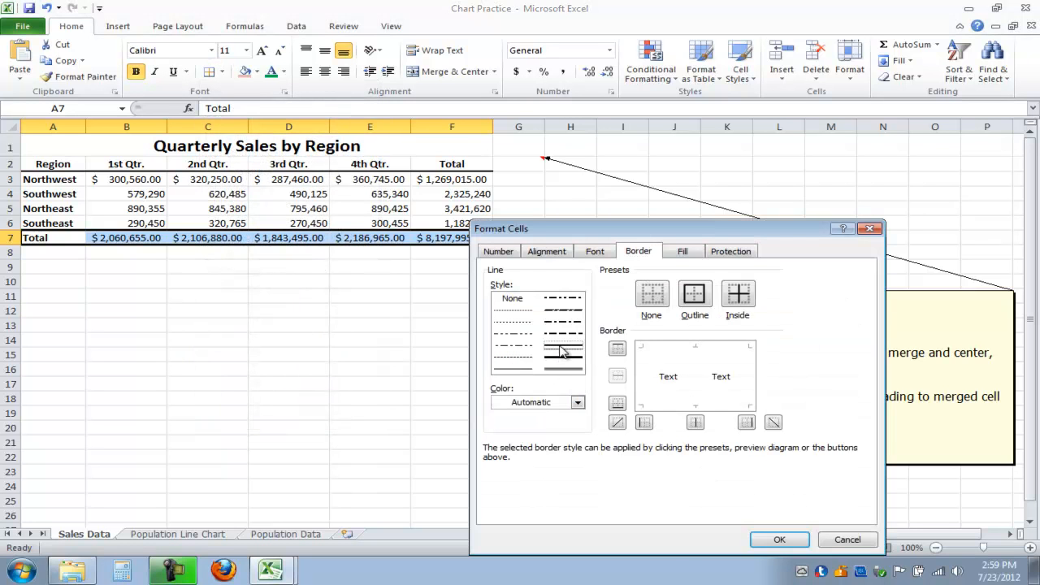
click(618, 350)
click(779, 539)
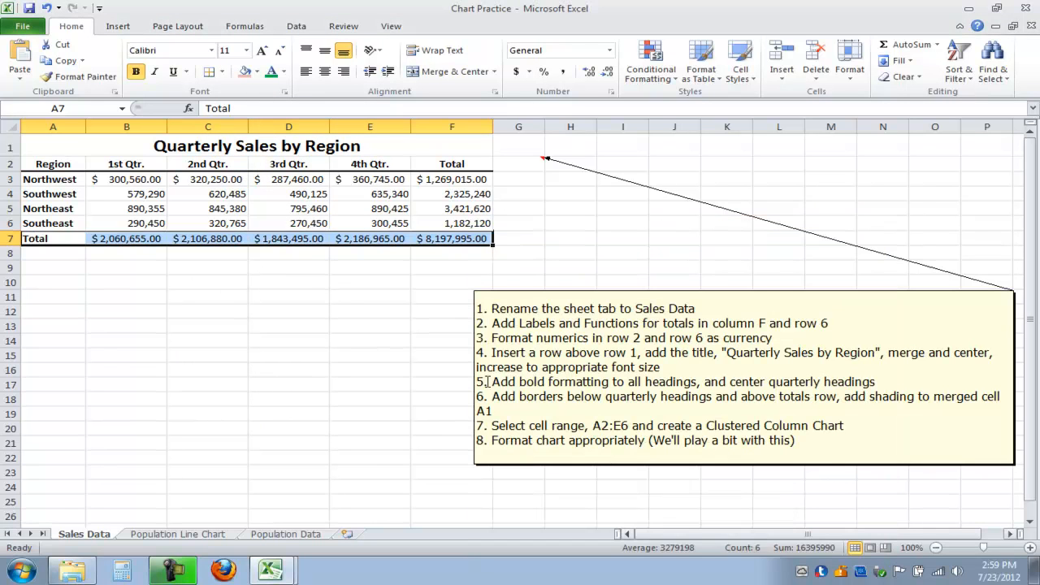
click(305, 295)
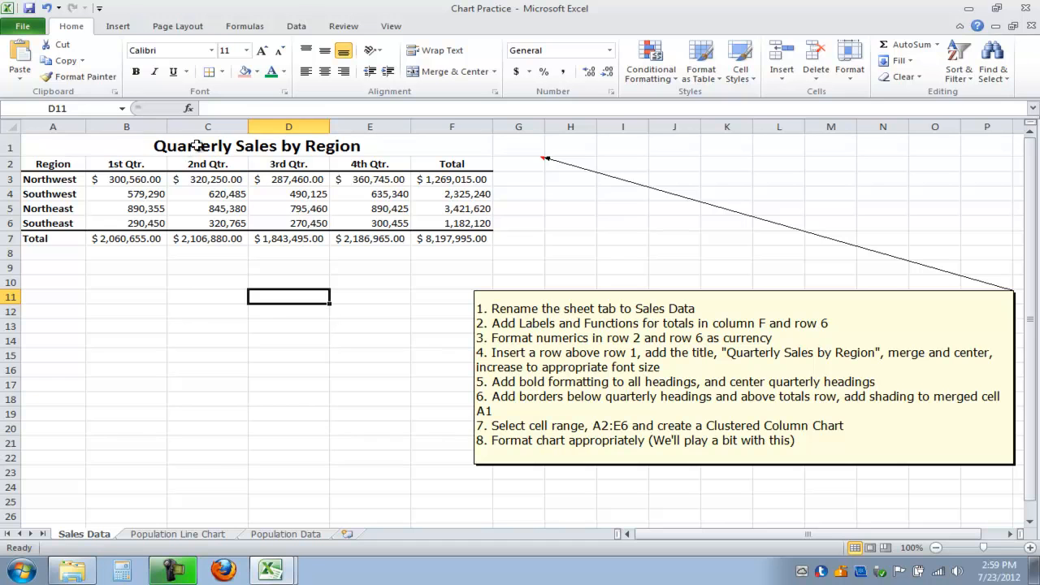
Shade the merged title cell A1 with a light blue theme fill.
click(159, 147)
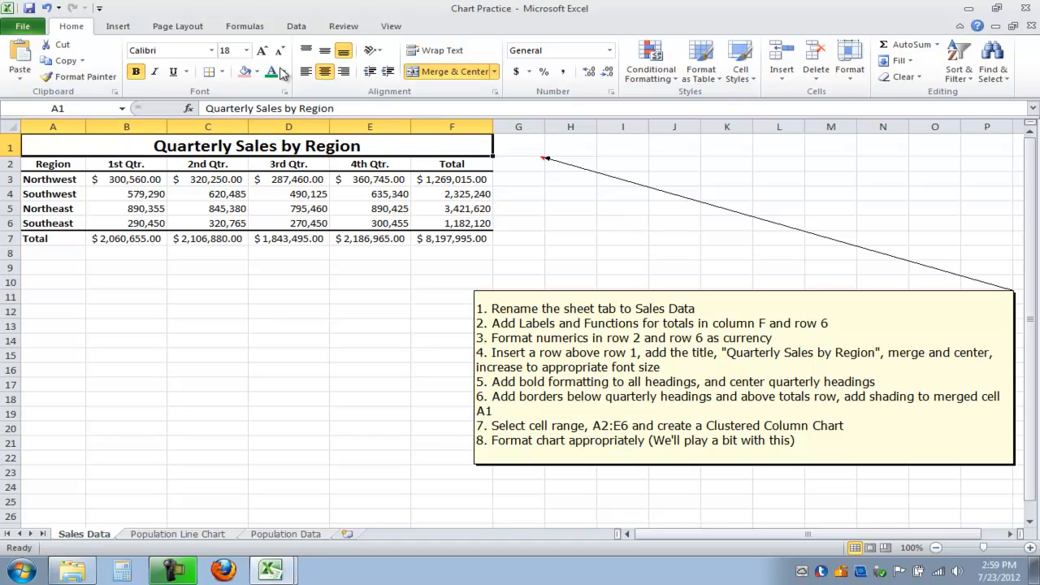
click(257, 72)
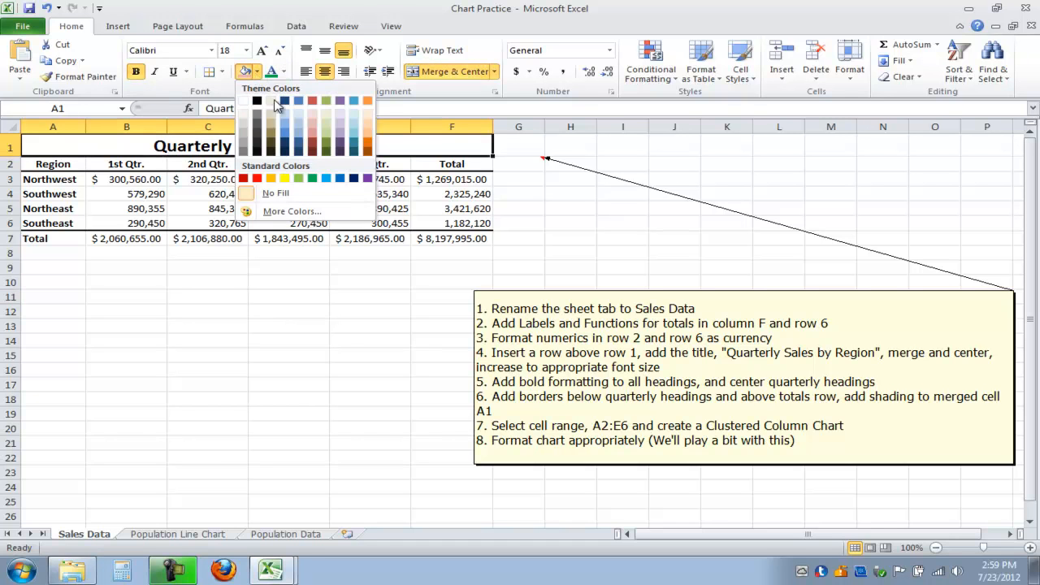
click(287, 120)
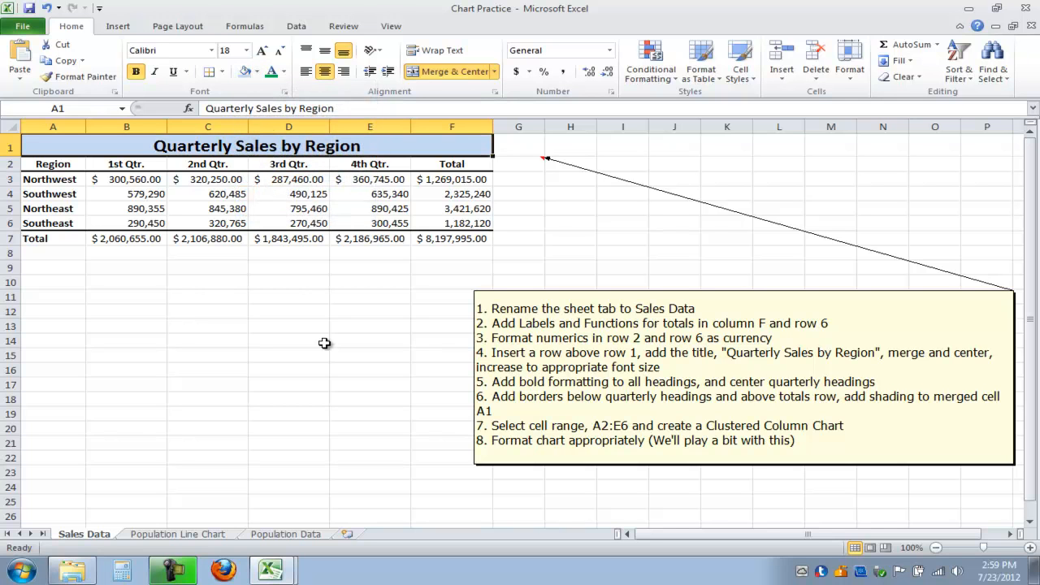
click(319, 340)
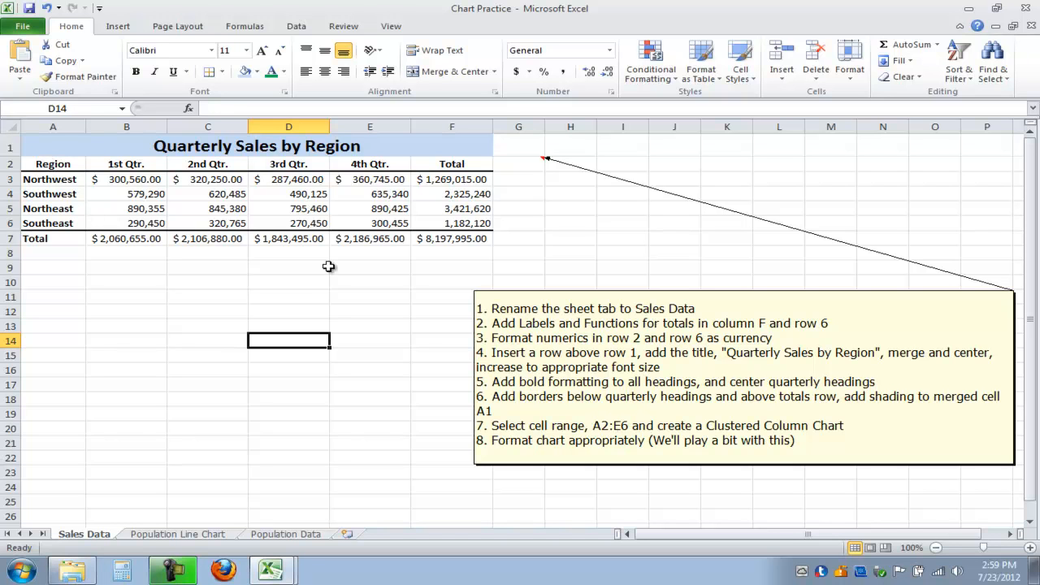
Try a 3-D clustered column chart of A2:F7 with the totals included, place it below the table, and delete it.
drag(47, 164, 371, 223)
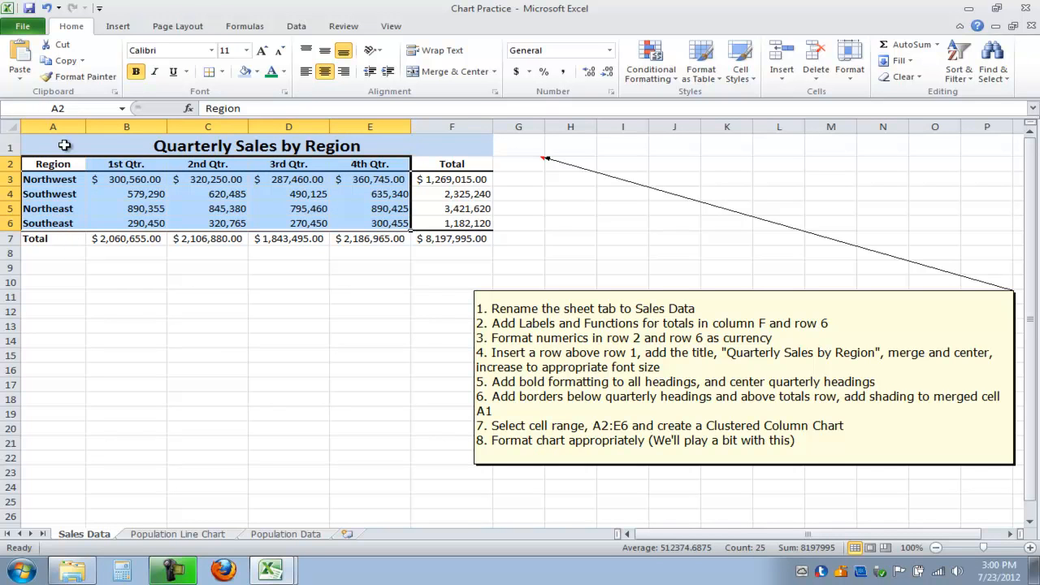
drag(51, 164, 466, 236)
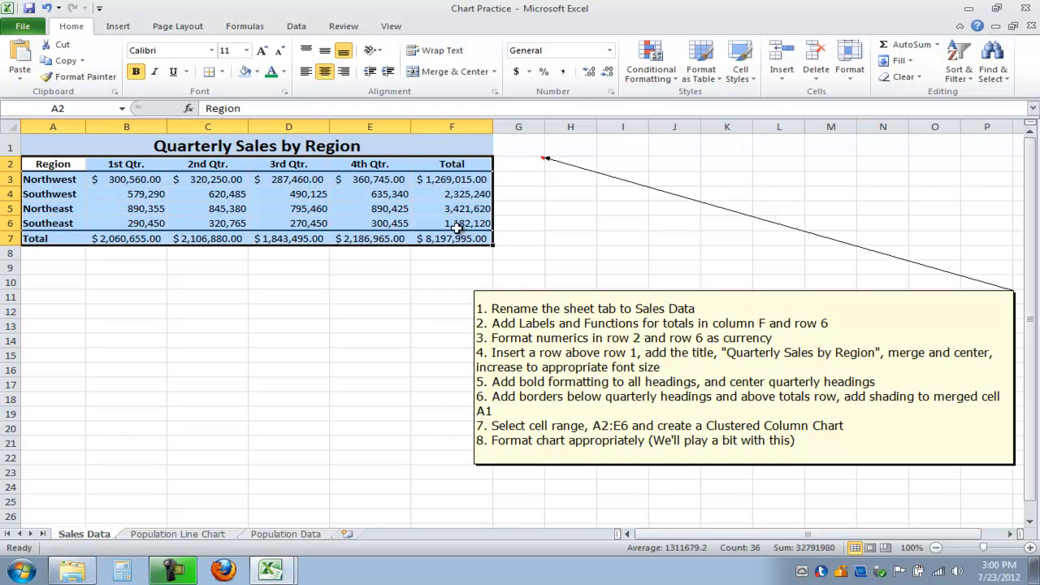
click(118, 26)
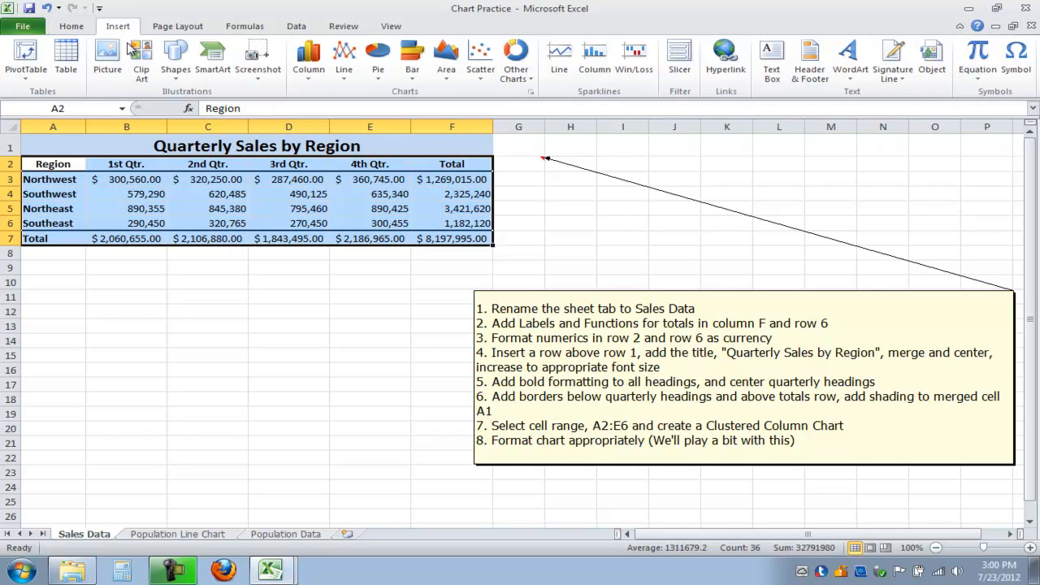
click(308, 69)
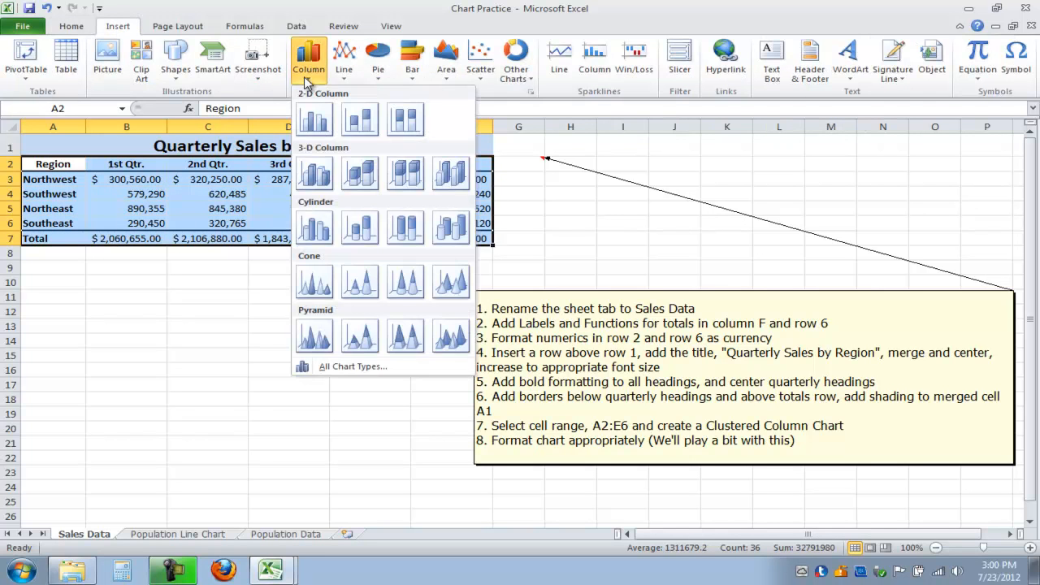
click(316, 181)
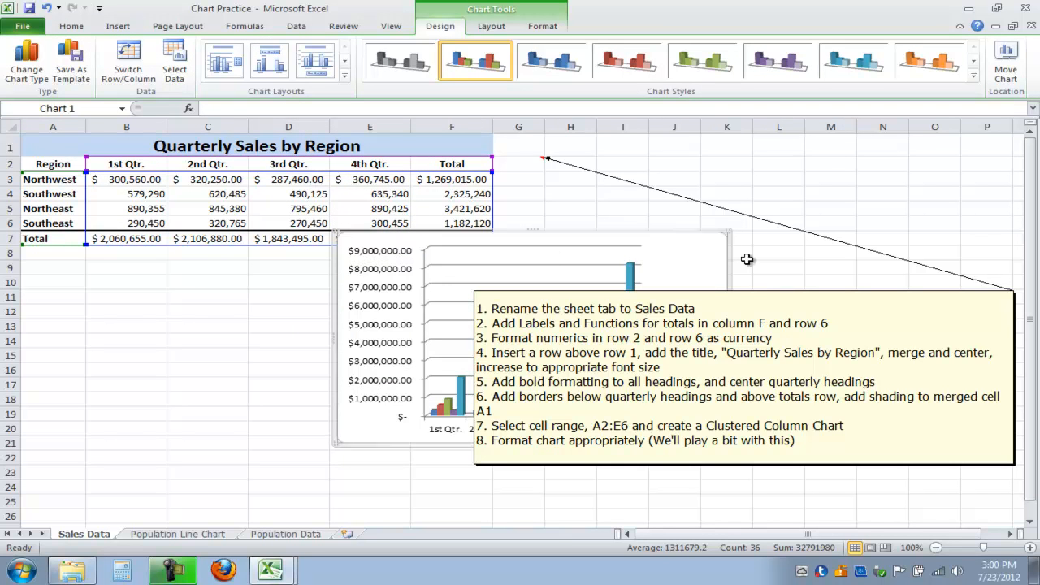
drag(685, 247, 321, 299)
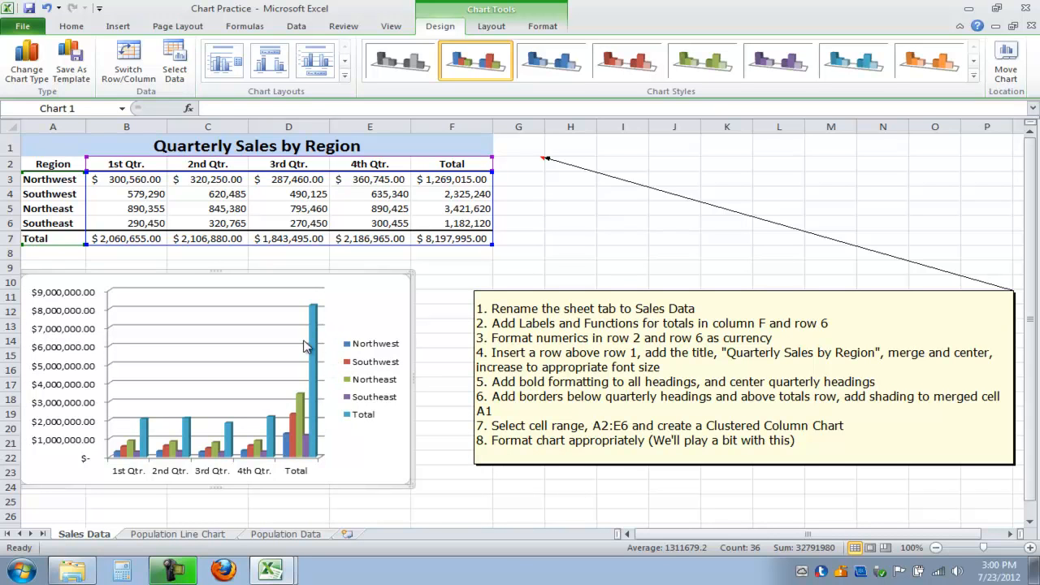
mouse_move(317, 392)
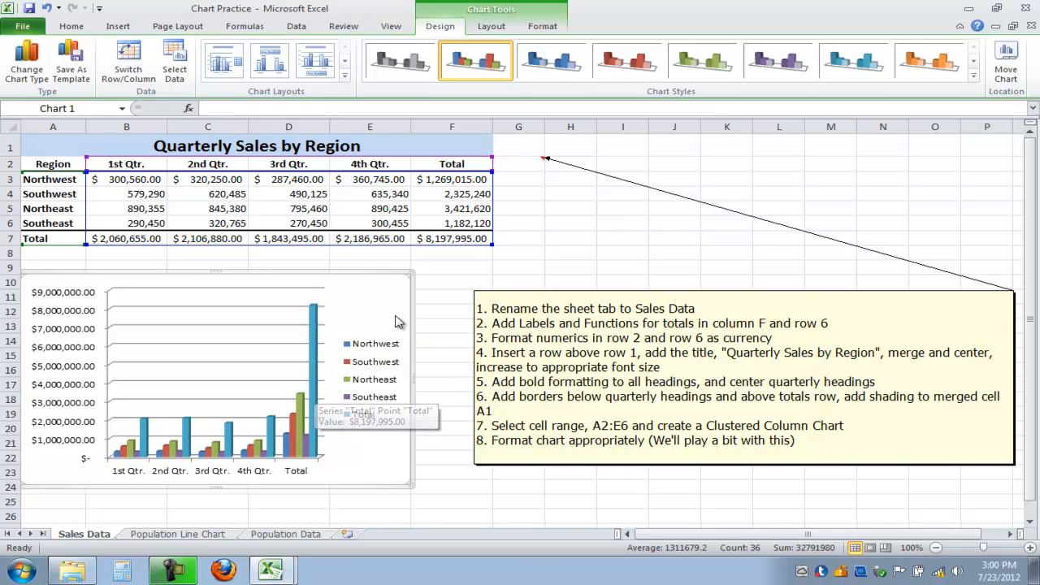
drag(379, 297, 404, 297)
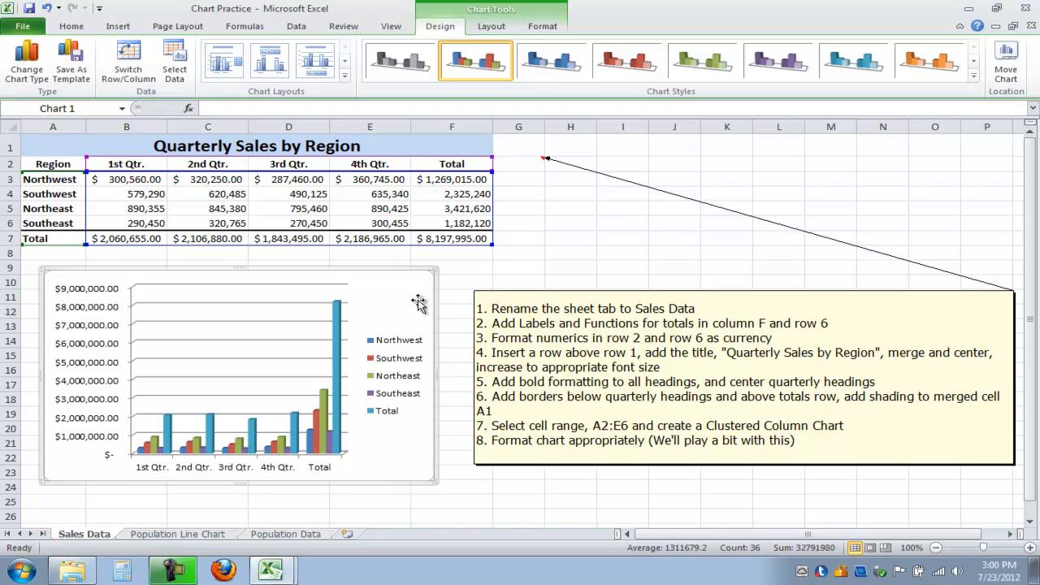
key(Delete)
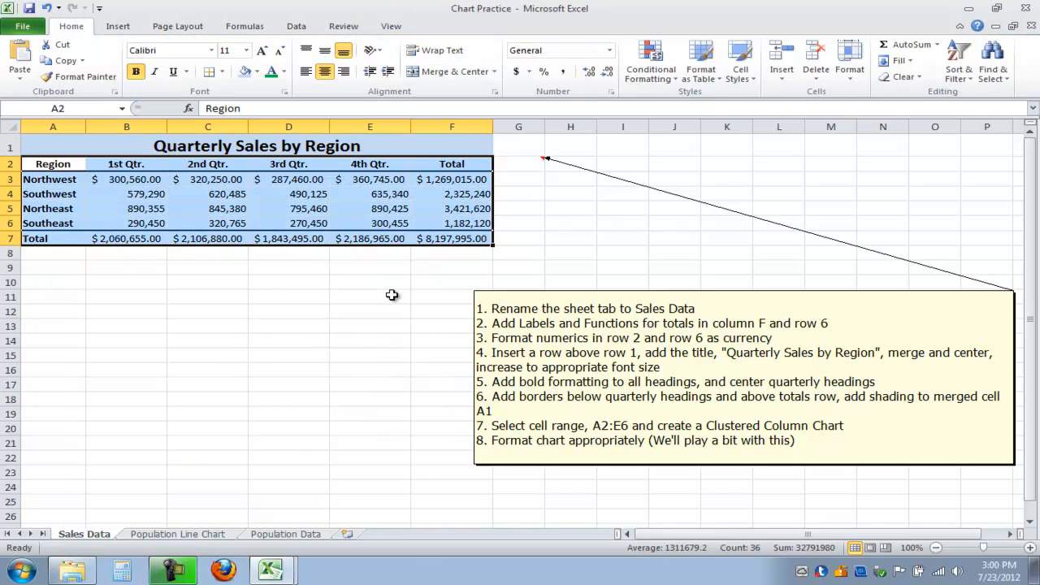
Create a 3-D clustered column chart from A2:E6, leaving out the totals, and place it below the table.
click(47, 164)
drag(46, 164, 356, 216)
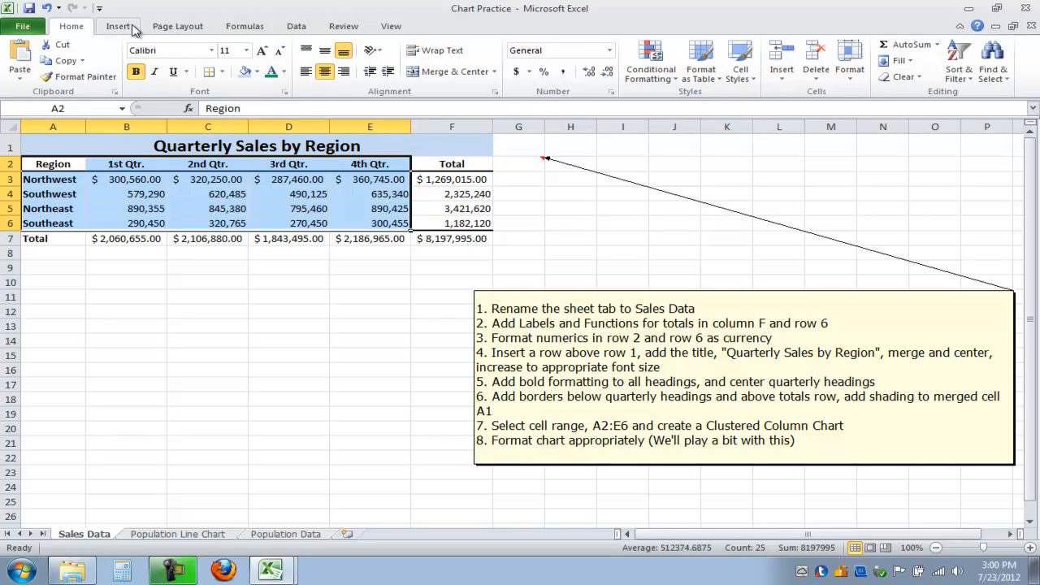
click(128, 29)
click(312, 73)
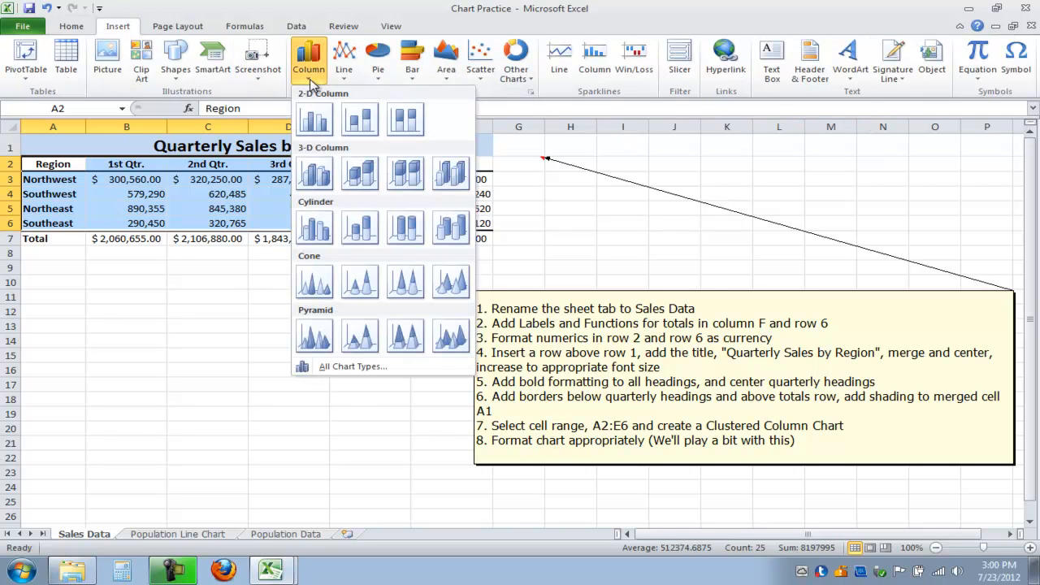
click(319, 176)
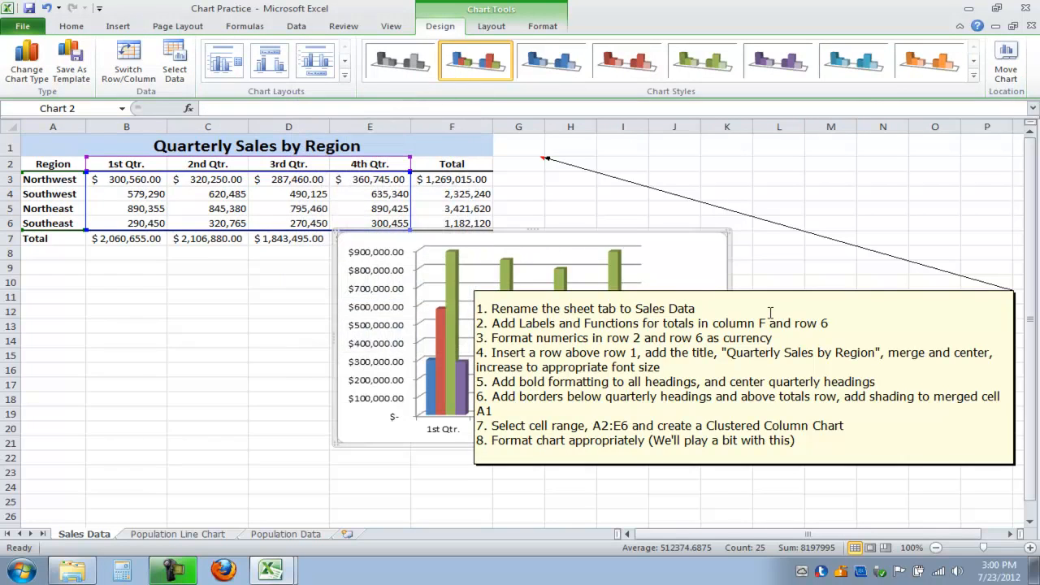
drag(710, 265, 399, 300)
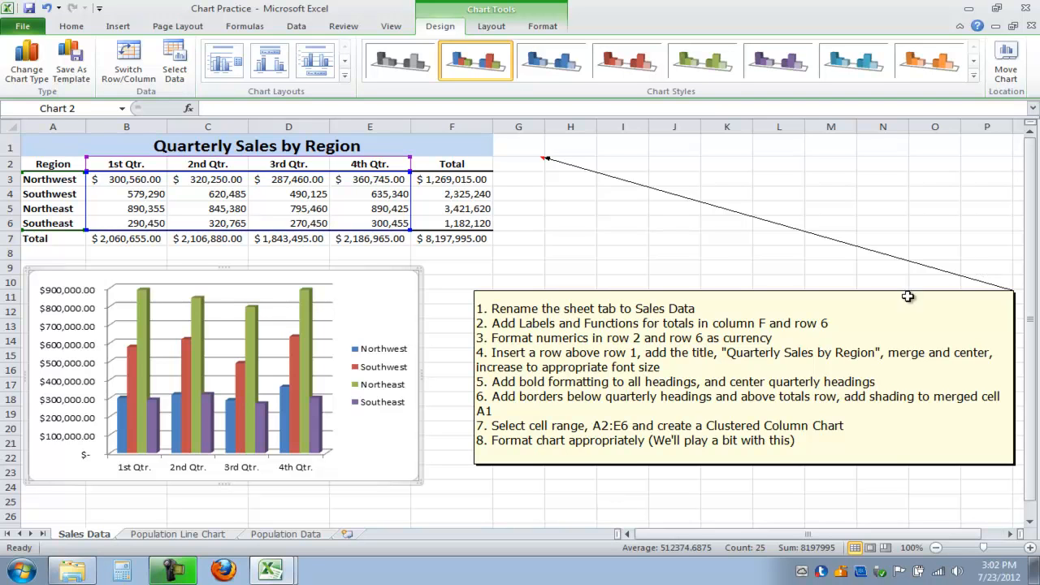
Move the column chart to a new sheet named Sales Chart.
click(1006, 64)
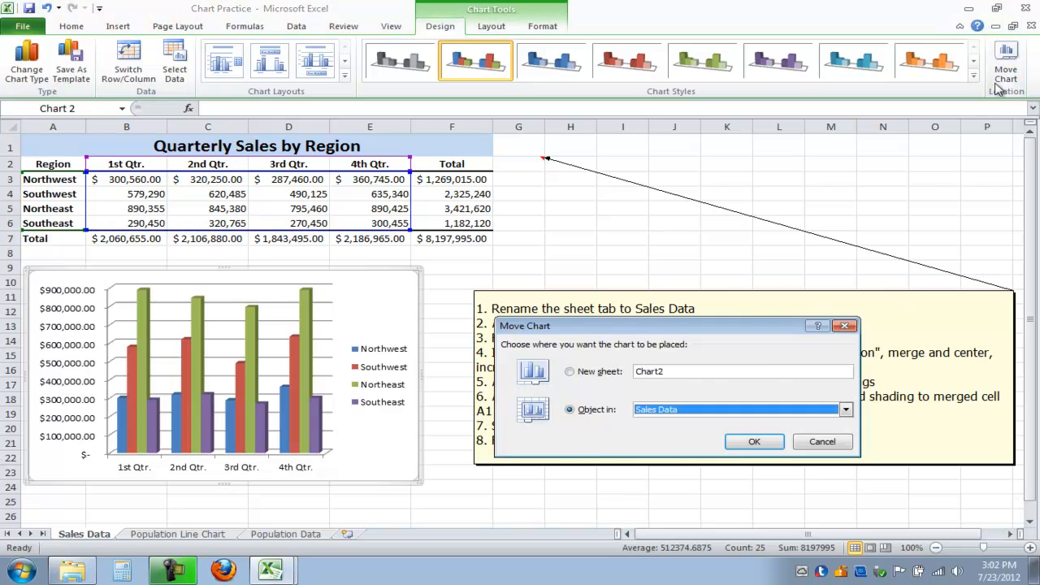
click(569, 371)
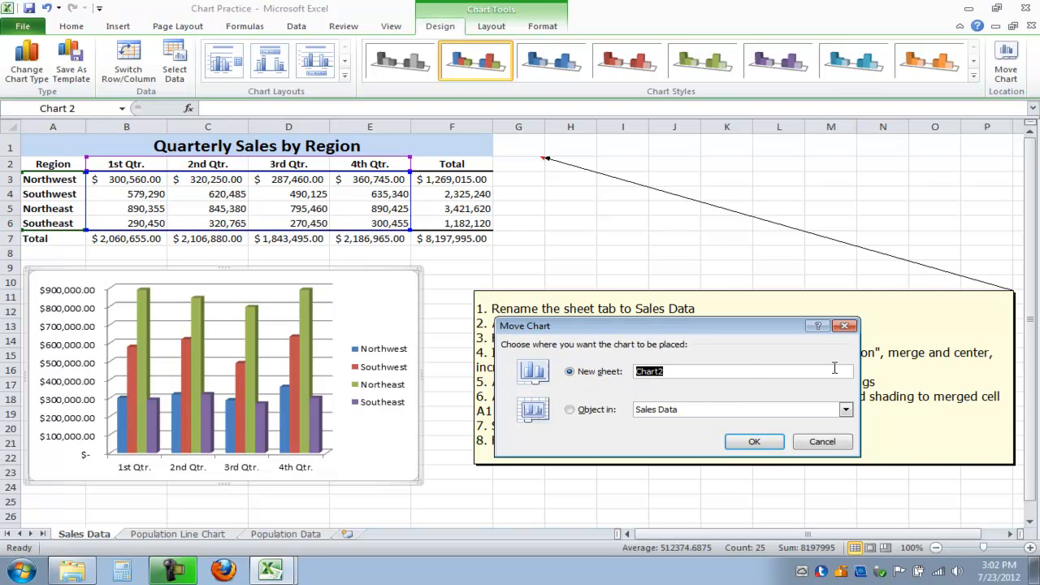
text(Sales Chart)
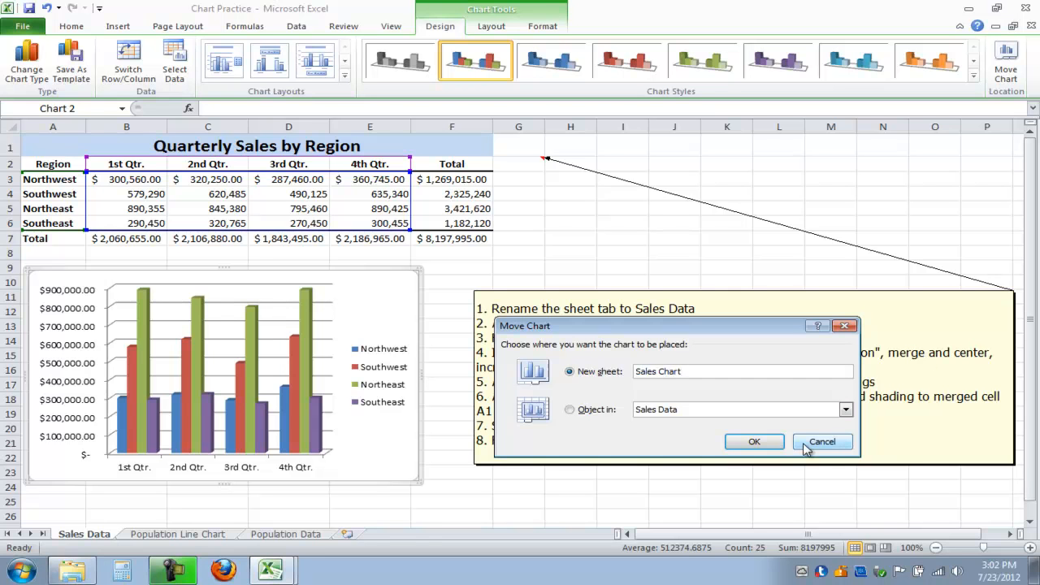
click(755, 444)
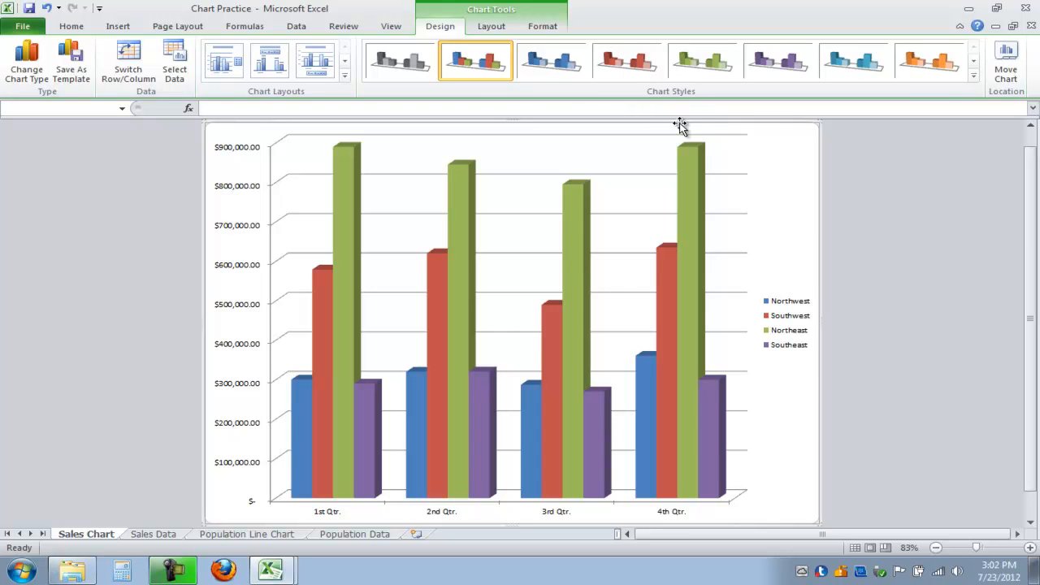
click(973, 74)
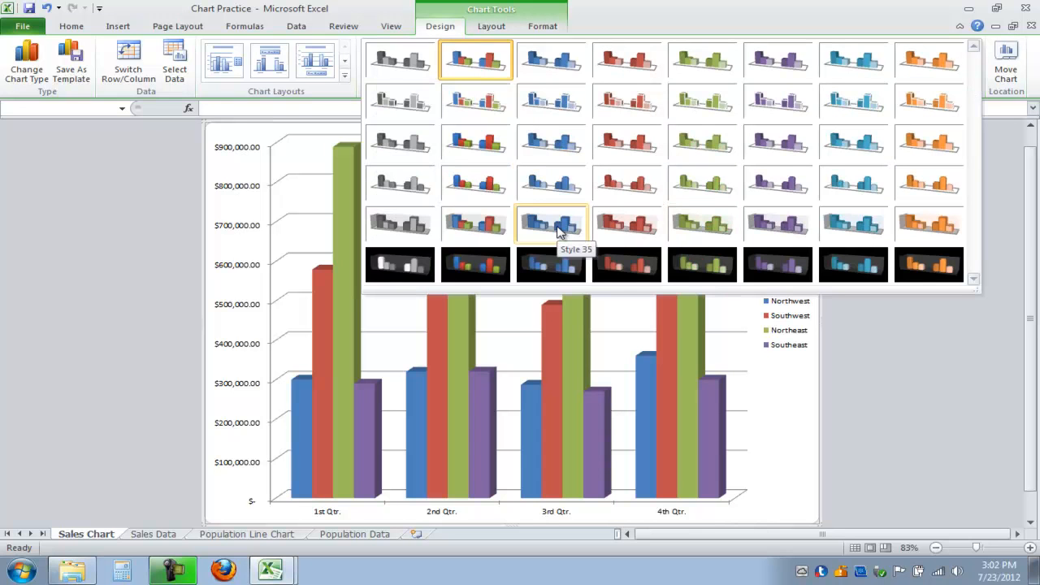
click(968, 390)
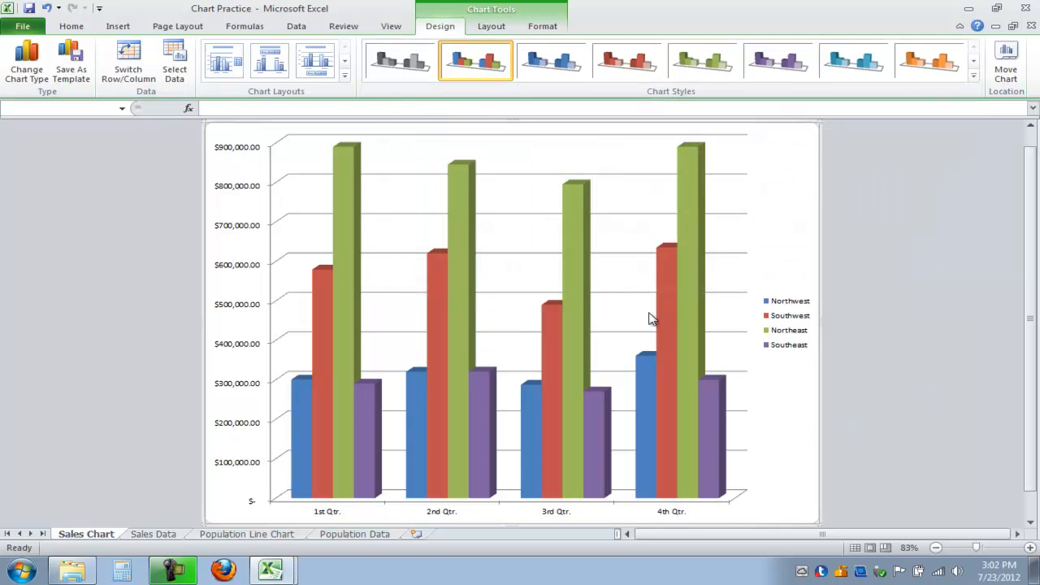
Apply the chart layout with a chart title, both axis titles and a right-hand legend, and title the chart "Sales by Quarter".
click(345, 79)
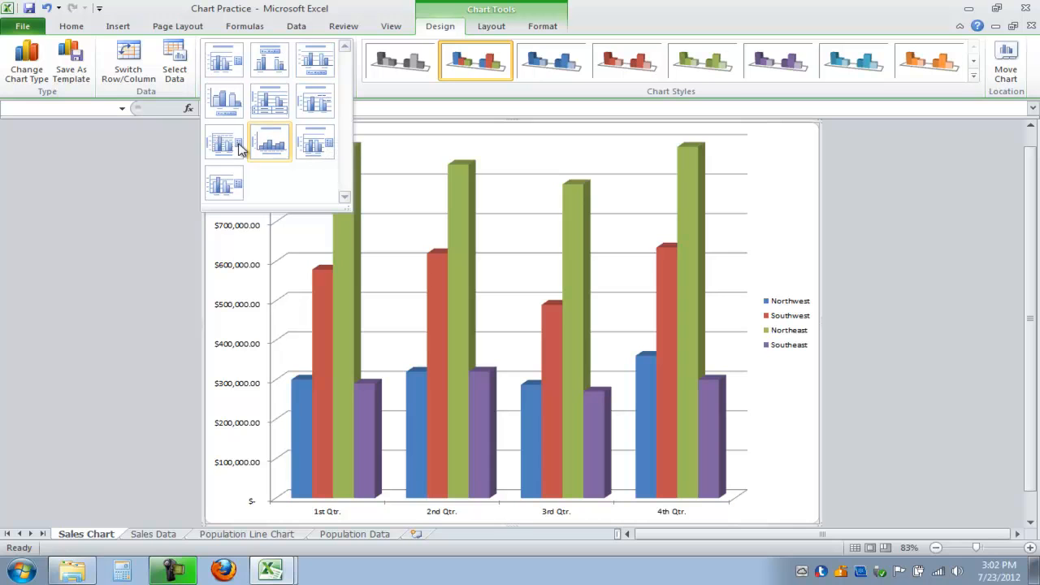
click(317, 144)
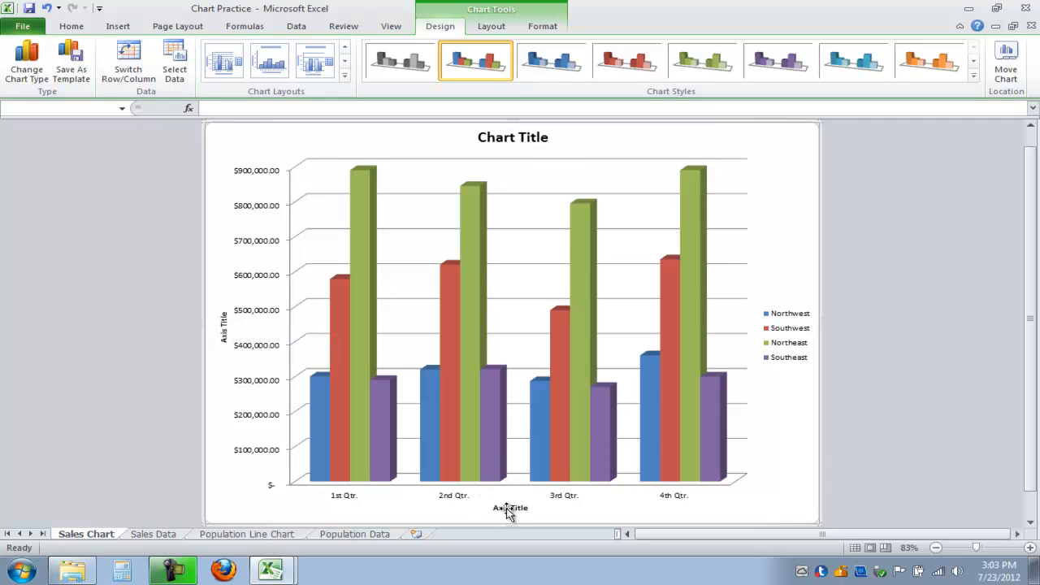
click(510, 139)
drag(547, 139, 497, 140)
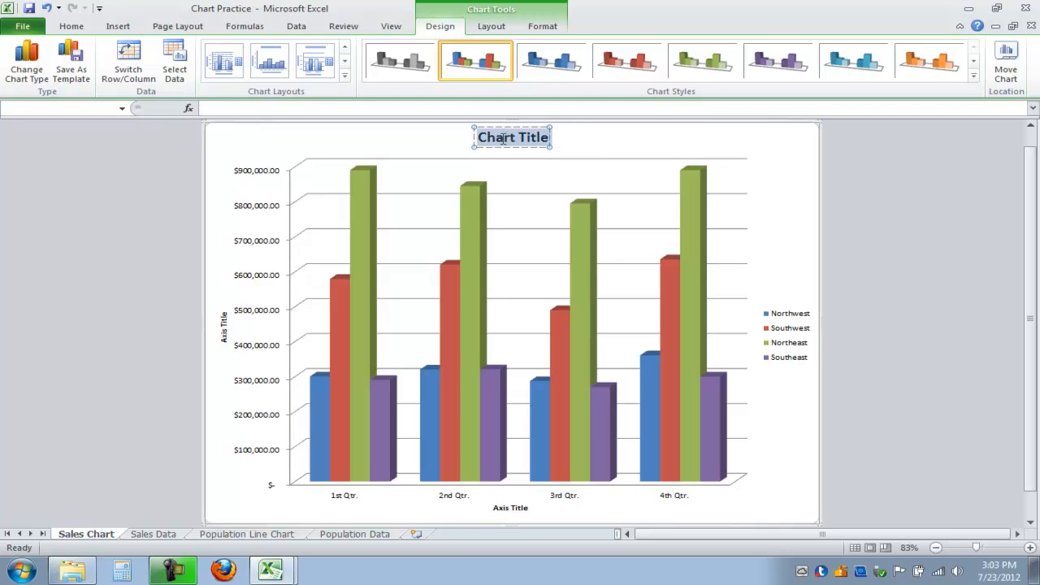
text(S)
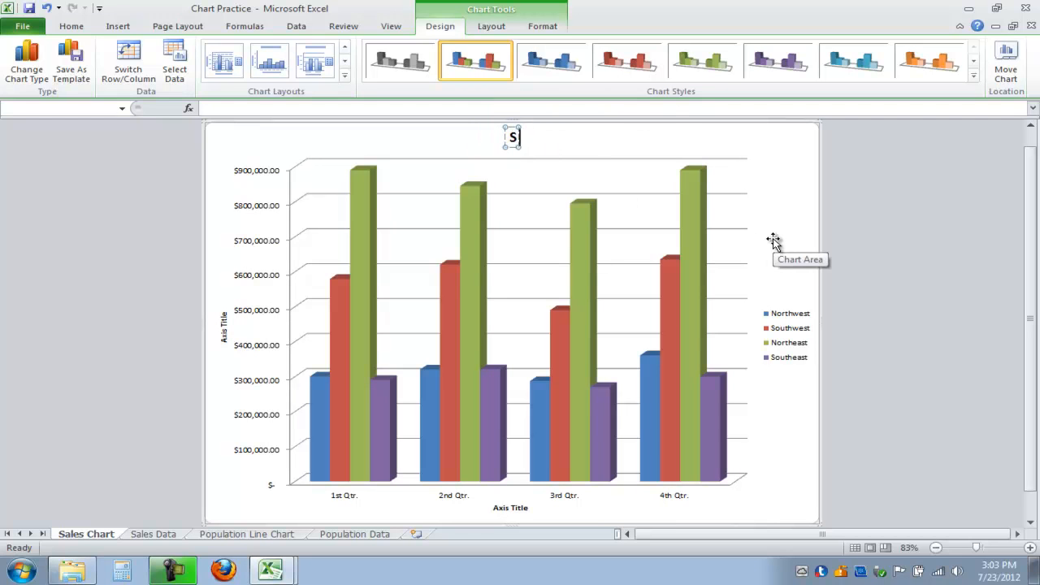
text(ales by)
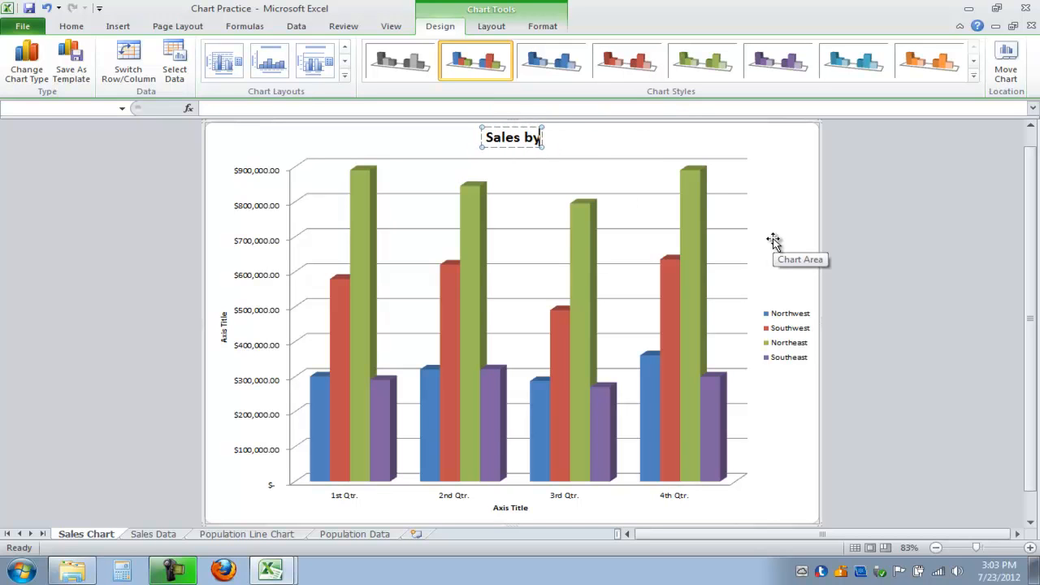
text( Quarter)
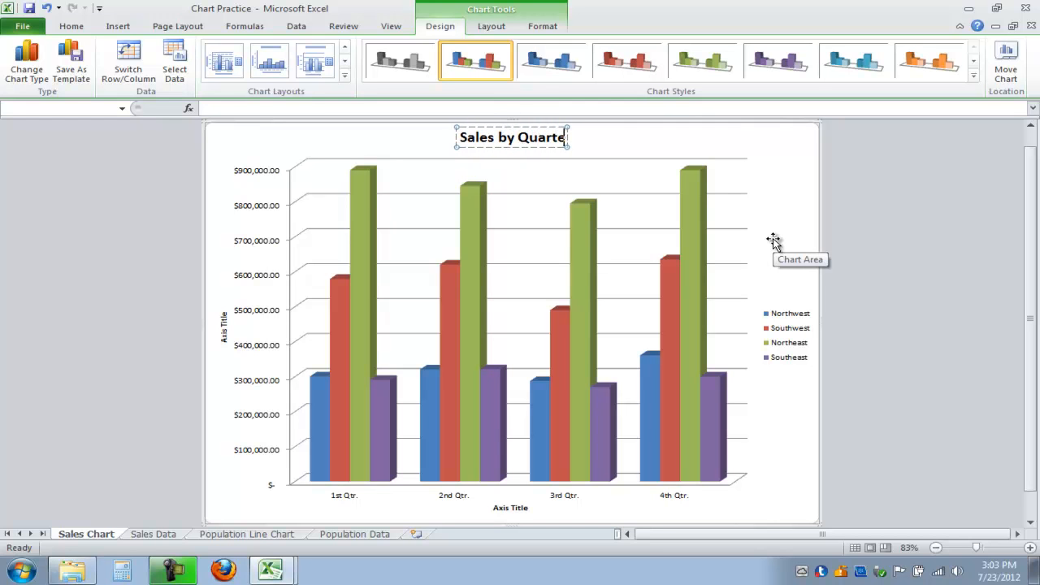
Replace the horizontal axis title's placeholder text with "Quarters".
click(519, 510)
drag(528, 507, 496, 508)
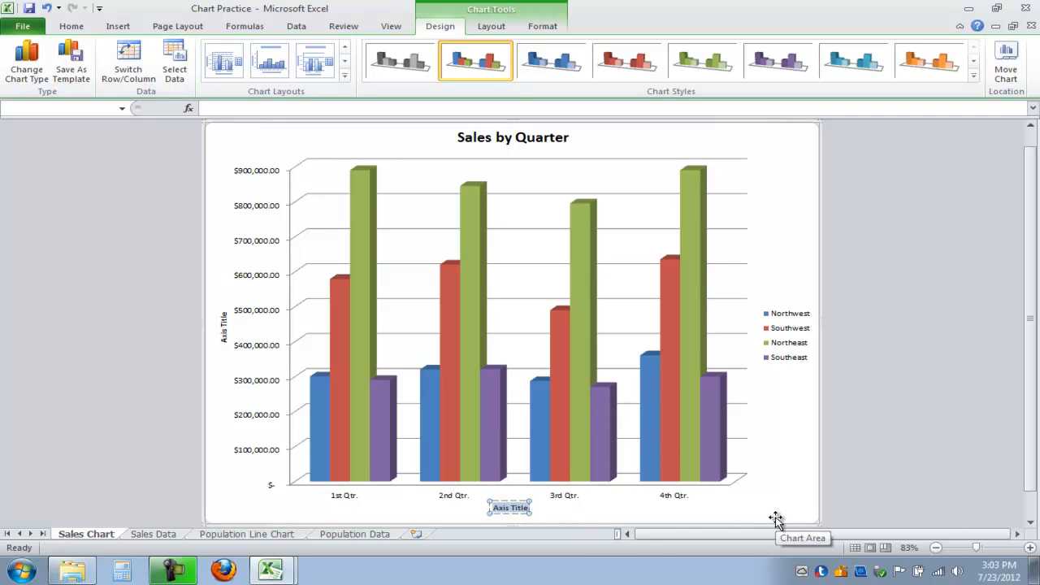
text(Quarters)
Replace the vertical axis title's placeholder text with "Sales Amount".
click(222, 323)
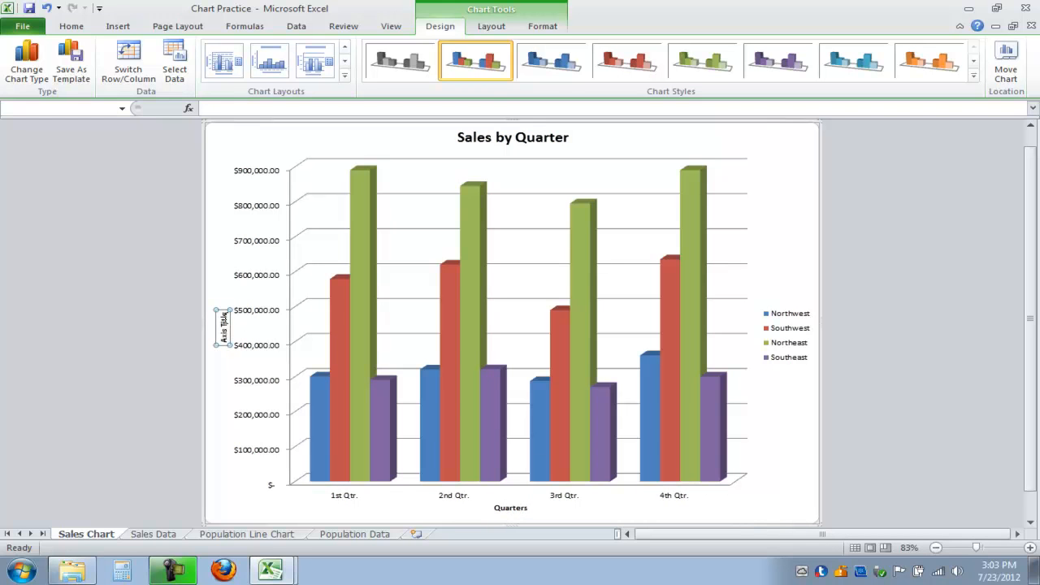
click(225, 318)
key(BackSpace)
key(BackSpace)
key(BackSpace)
key(BackSpace)
key(BackSpace)
key(BackSpace)
key(BackSpace)
key(BackSpace)
key(BackSpace)
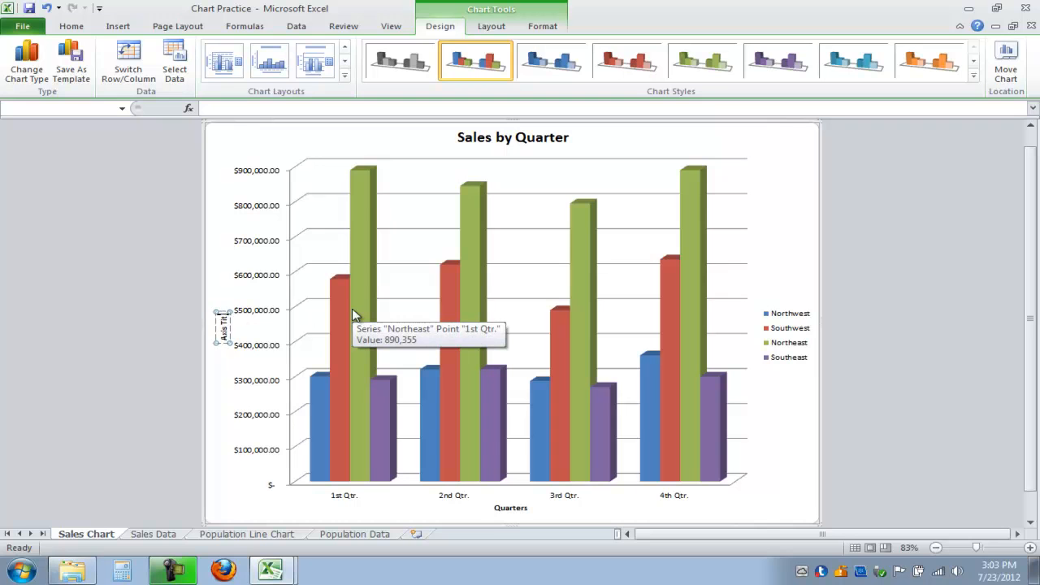
key(BackSpace)
text(Sales Amount)
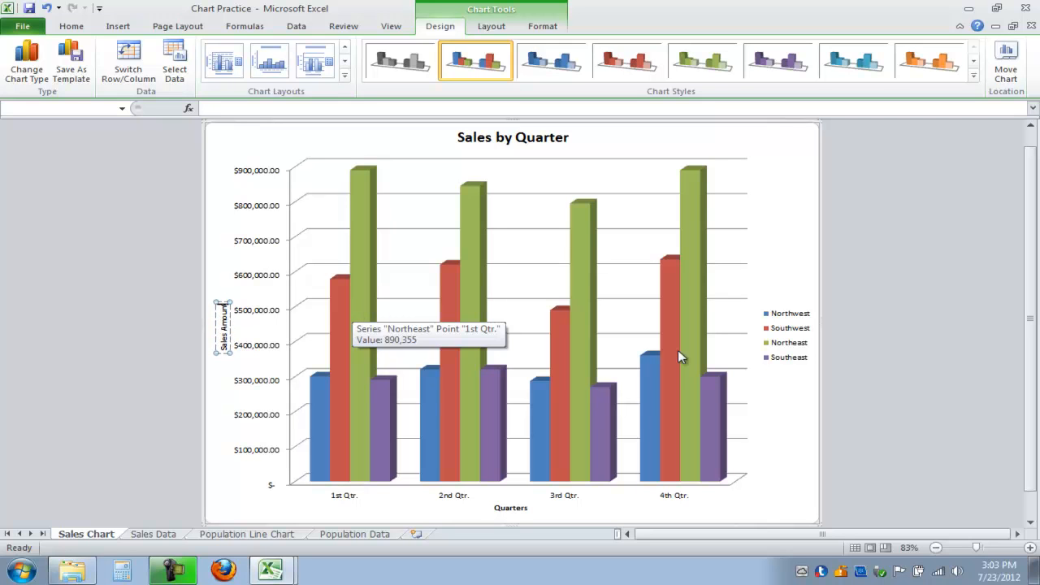
click(785, 416)
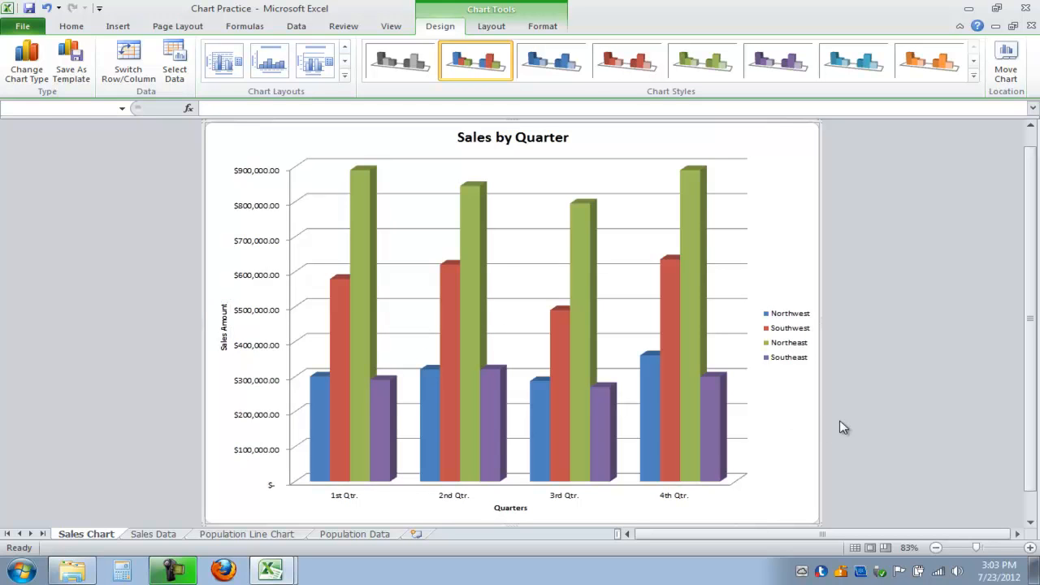
Move the chart's legend to the bottom, below the horizontal axis title.
click(492, 29)
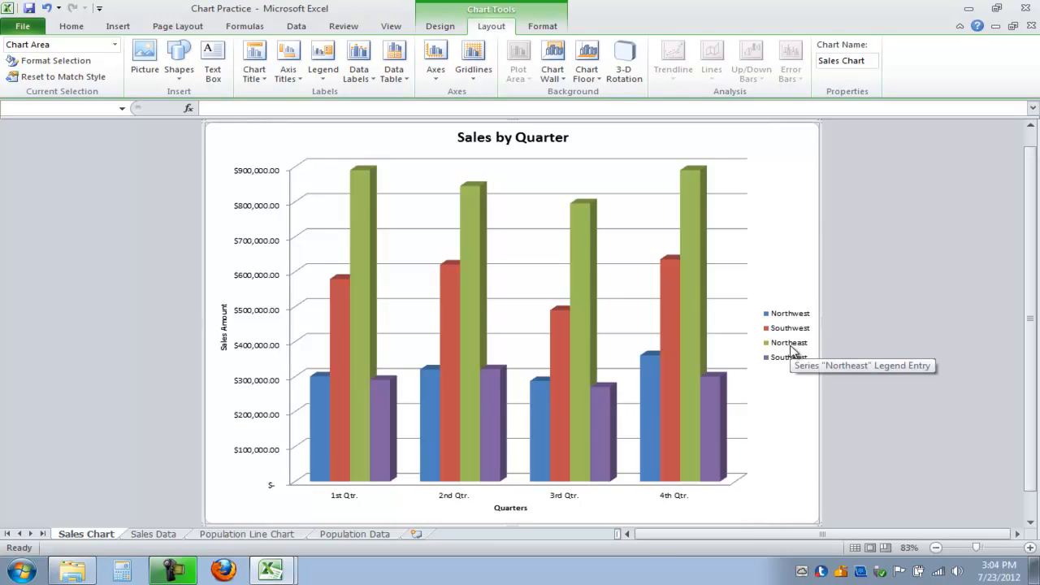
click(323, 77)
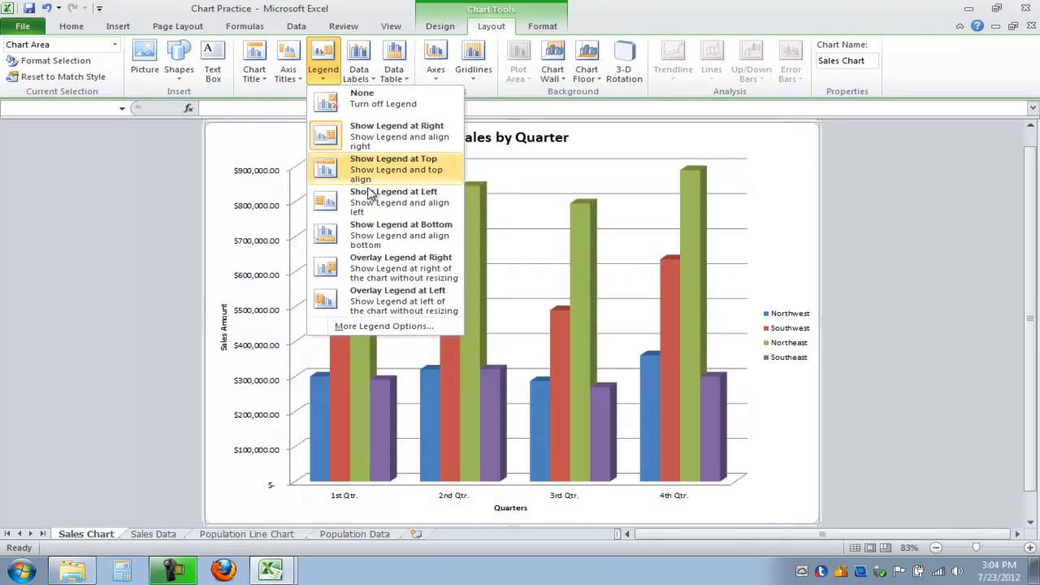
click(369, 232)
mouse_move(479, 333)
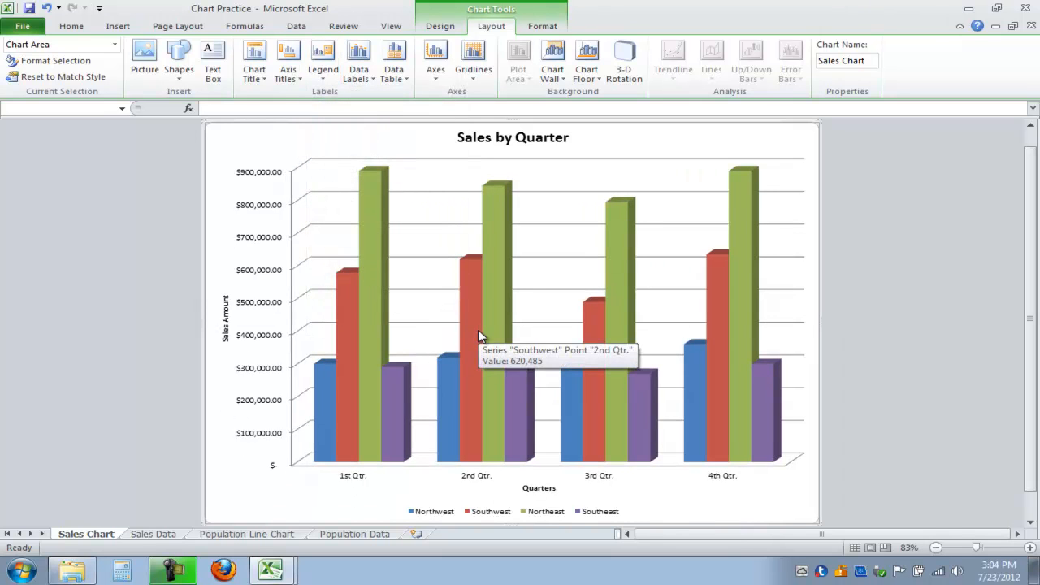